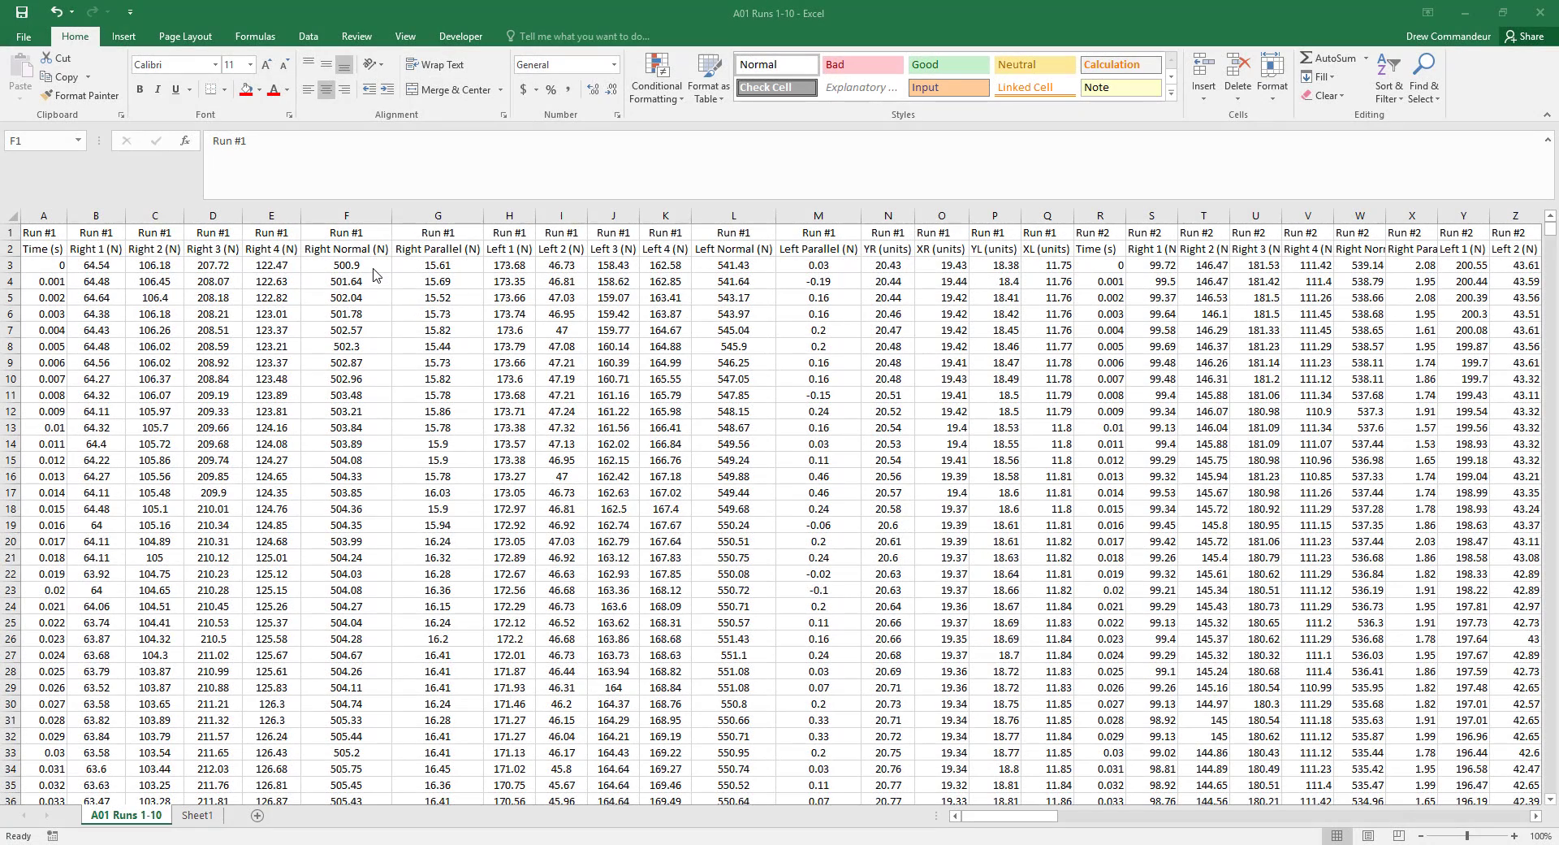
# Copy the Run #1 Right Normal (N) and Left Normal (N) columns into columns A and B of Sheet1
pyautogui.click(352, 217)
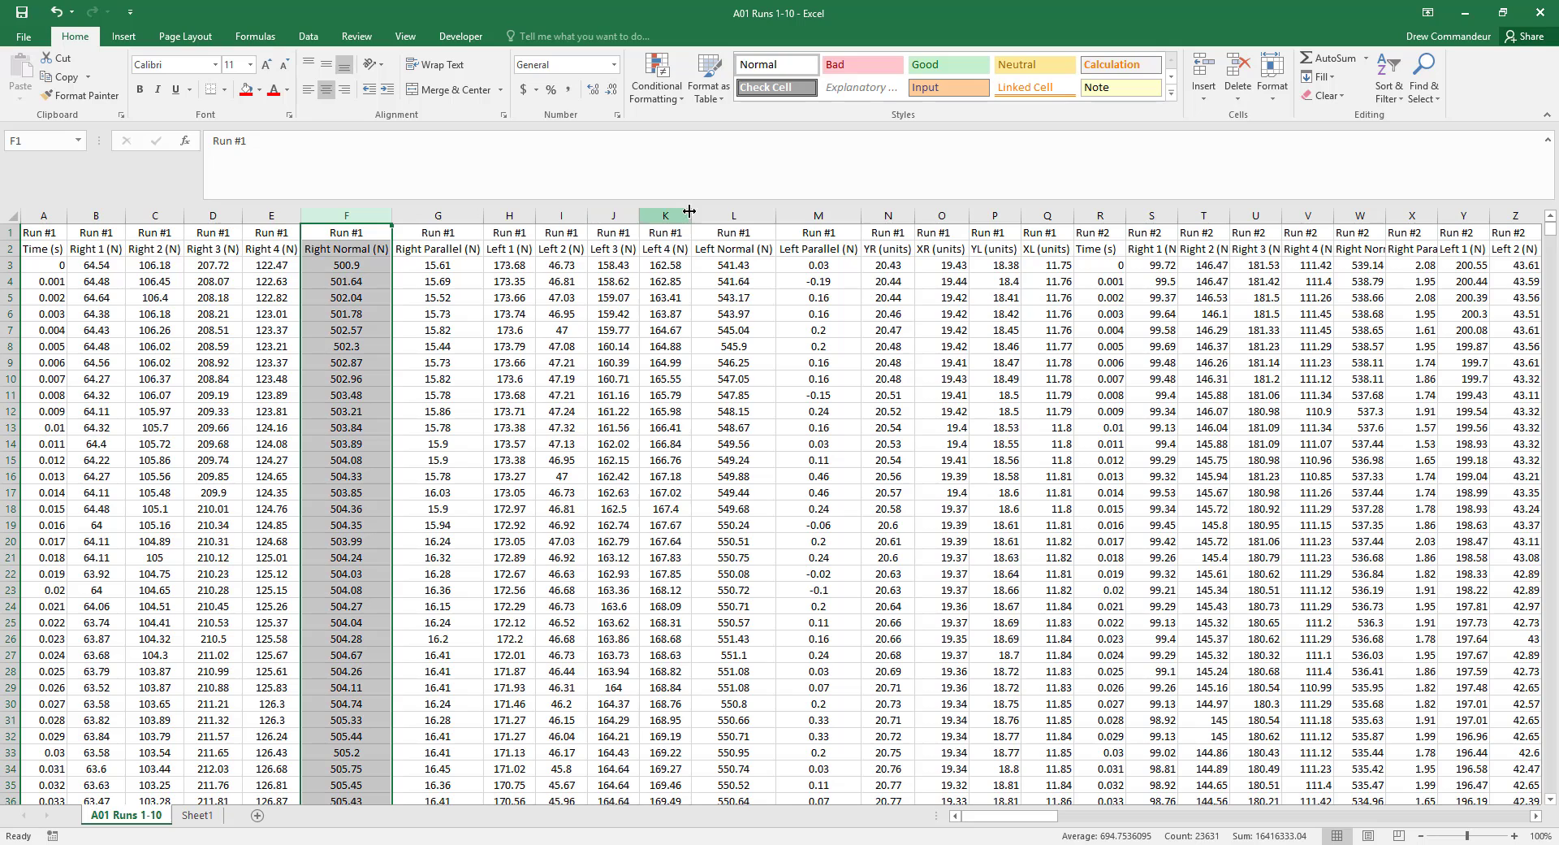
pyautogui.keyDown('ctrl'); pyautogui.click(729, 216); pyautogui.keyUp('ctrl')
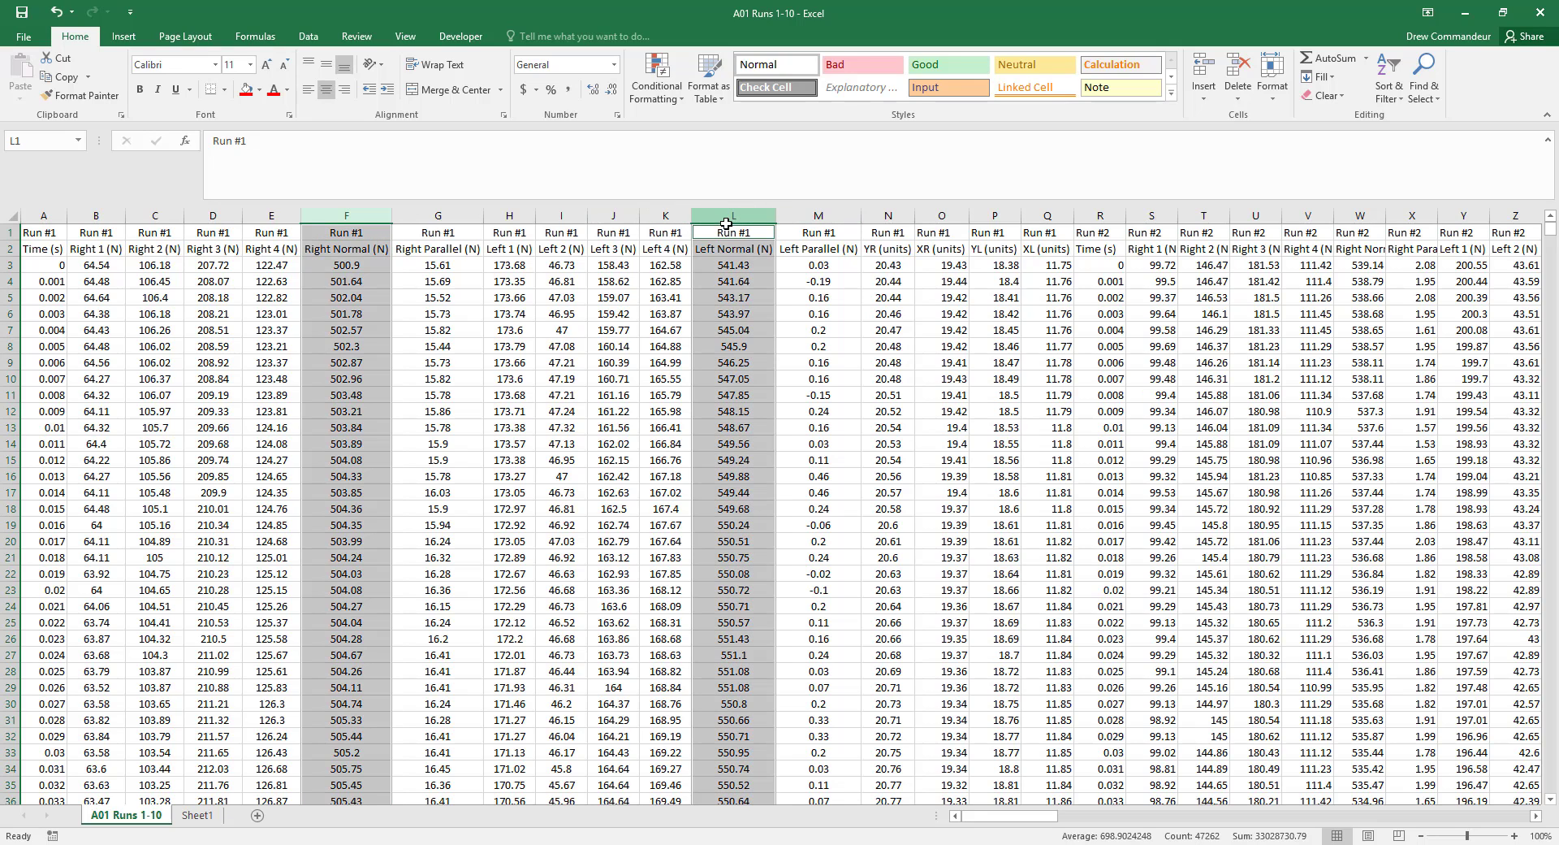
pyautogui.hotkey('ctrl', 'c')
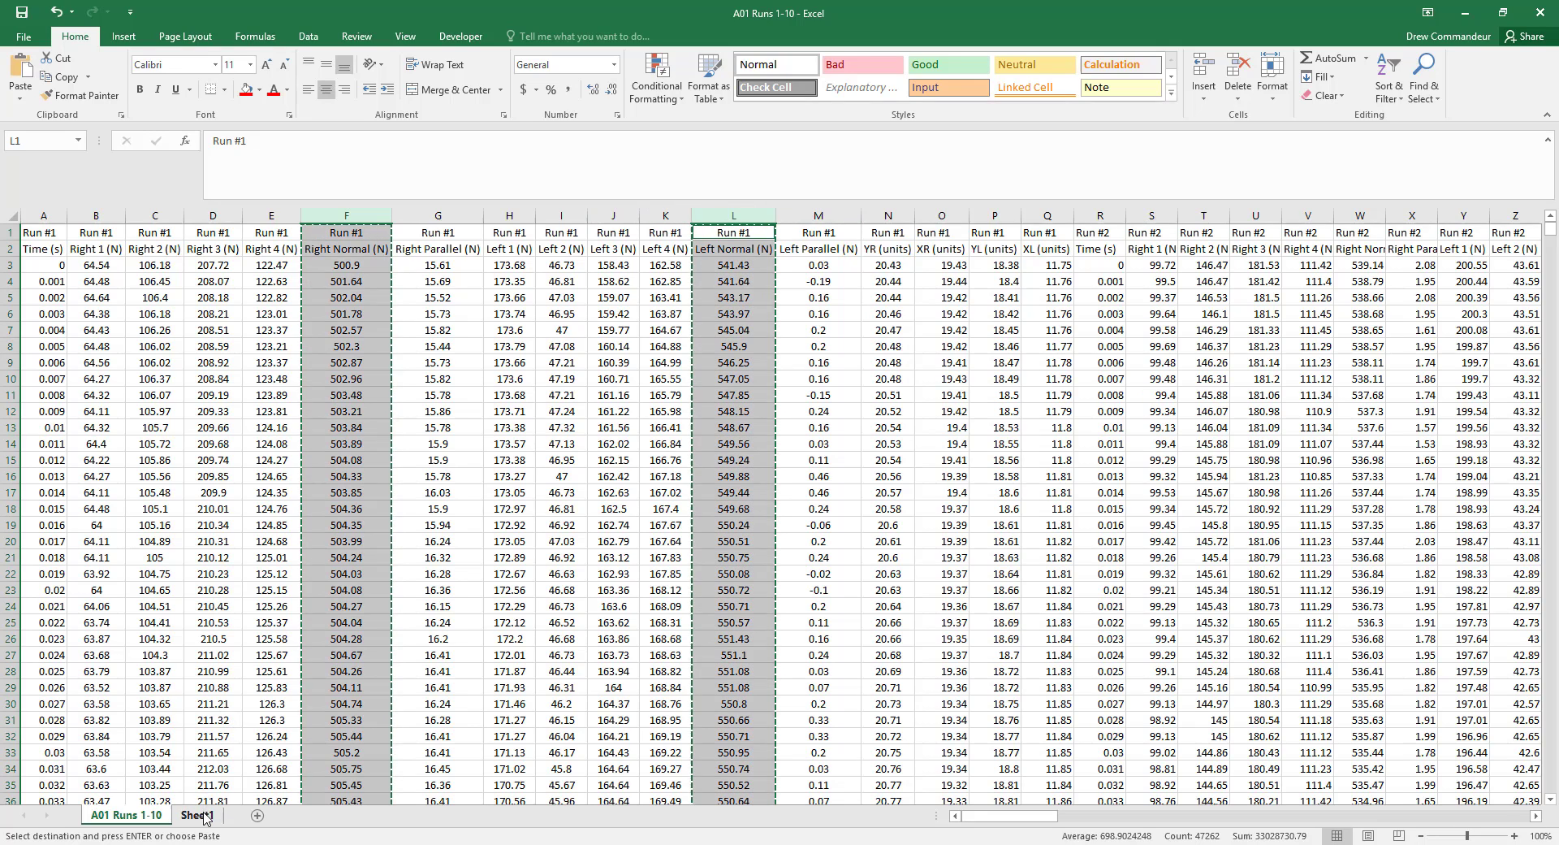
pyautogui.hotkey('ctrl', 'pagedown')
pyautogui.click(79, 216)
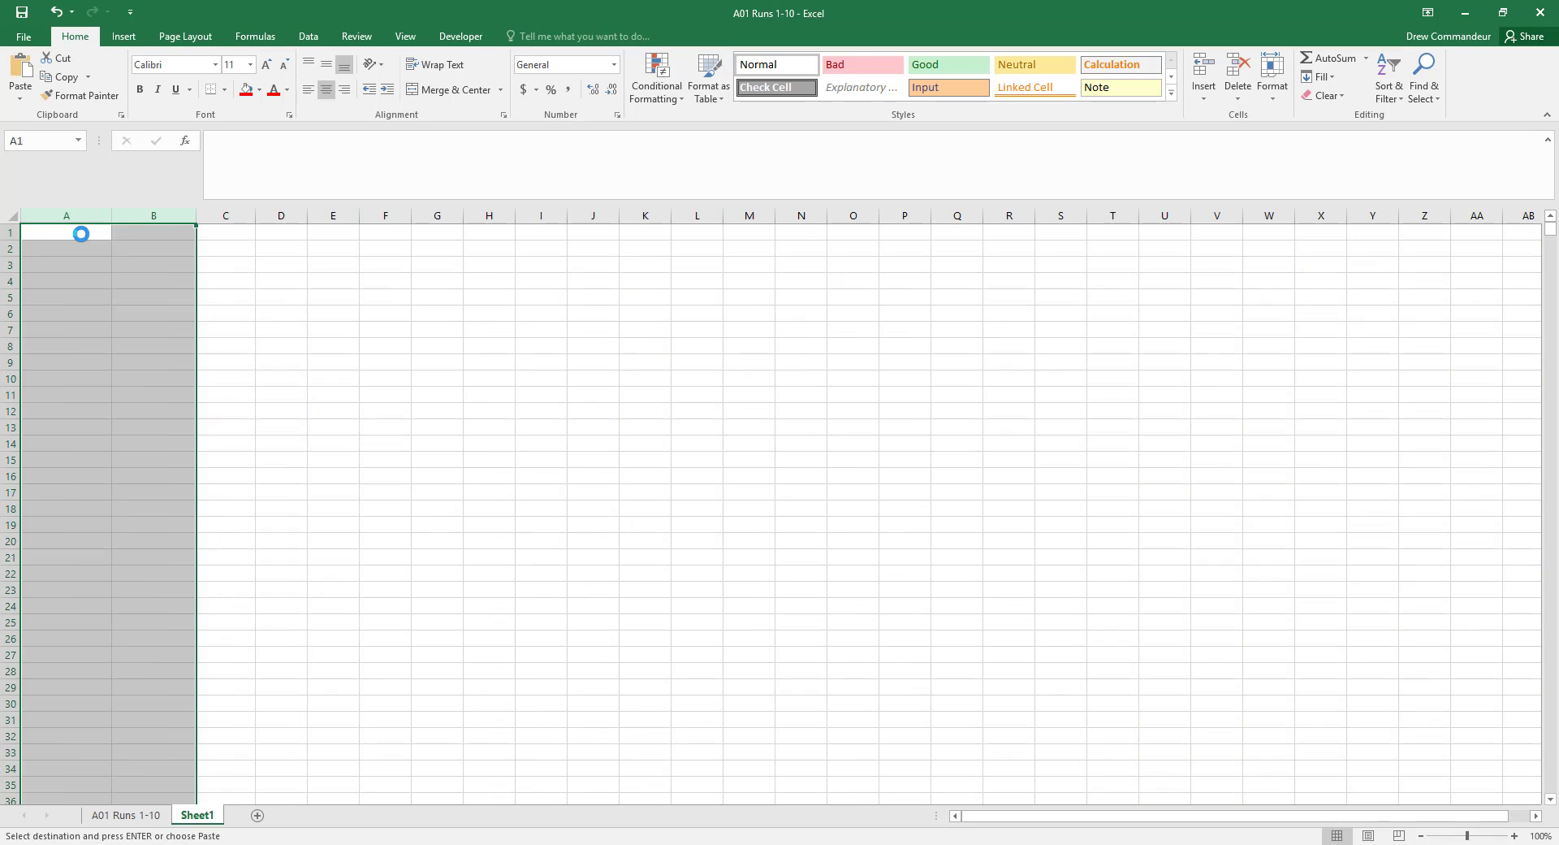
pyautogui.hotkey('ctrl', 'v')
# Insert a scatter chart with lines and no markers from the Right Normal (N) data in column A
pyautogui.click(79, 216)
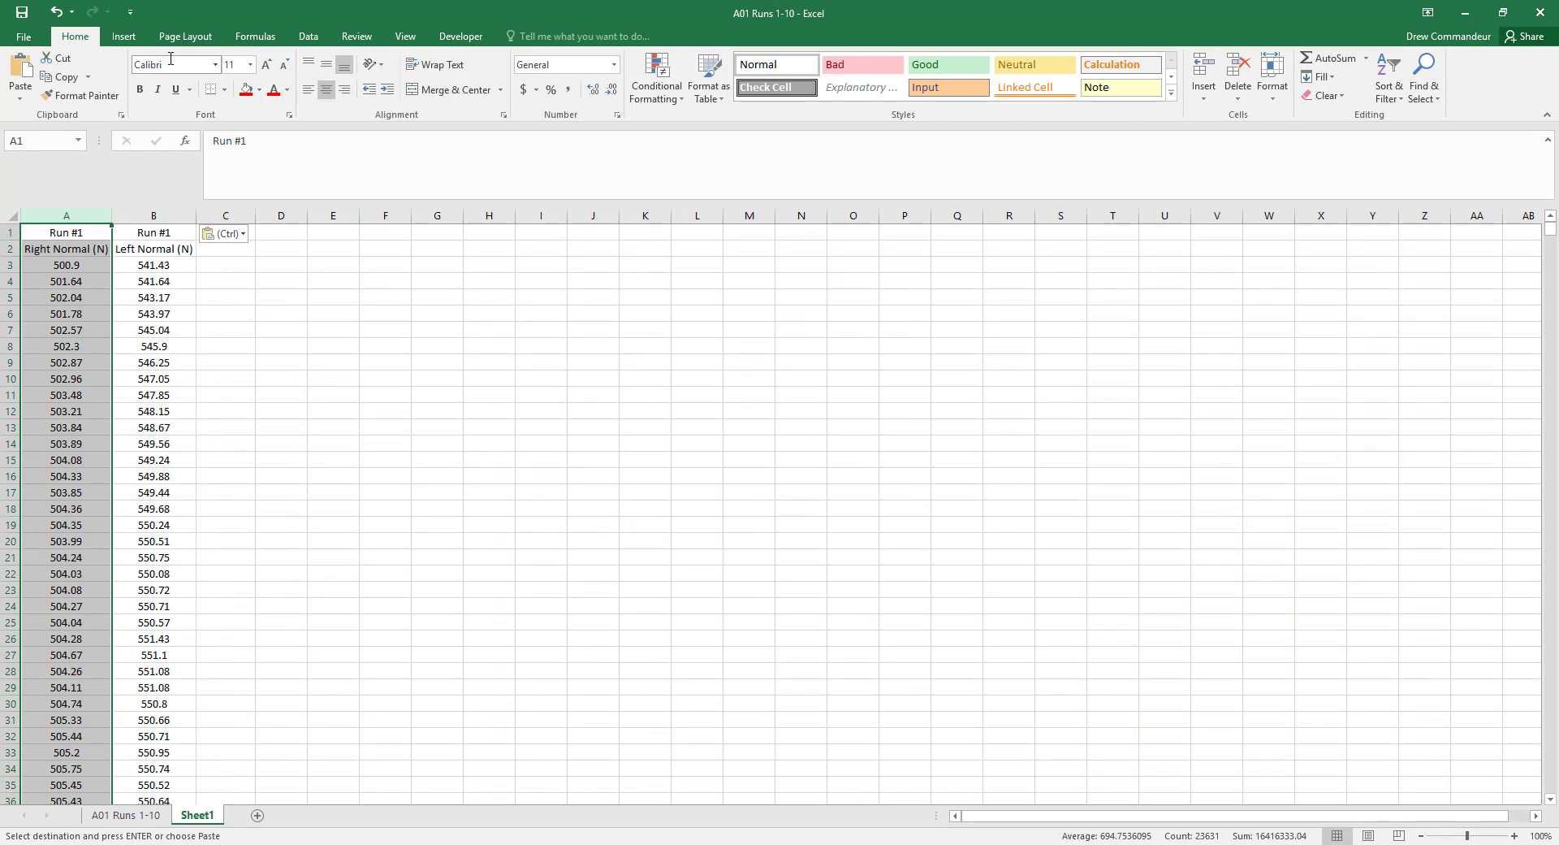
pyautogui.click(124, 36)
pyautogui.click(643, 76)
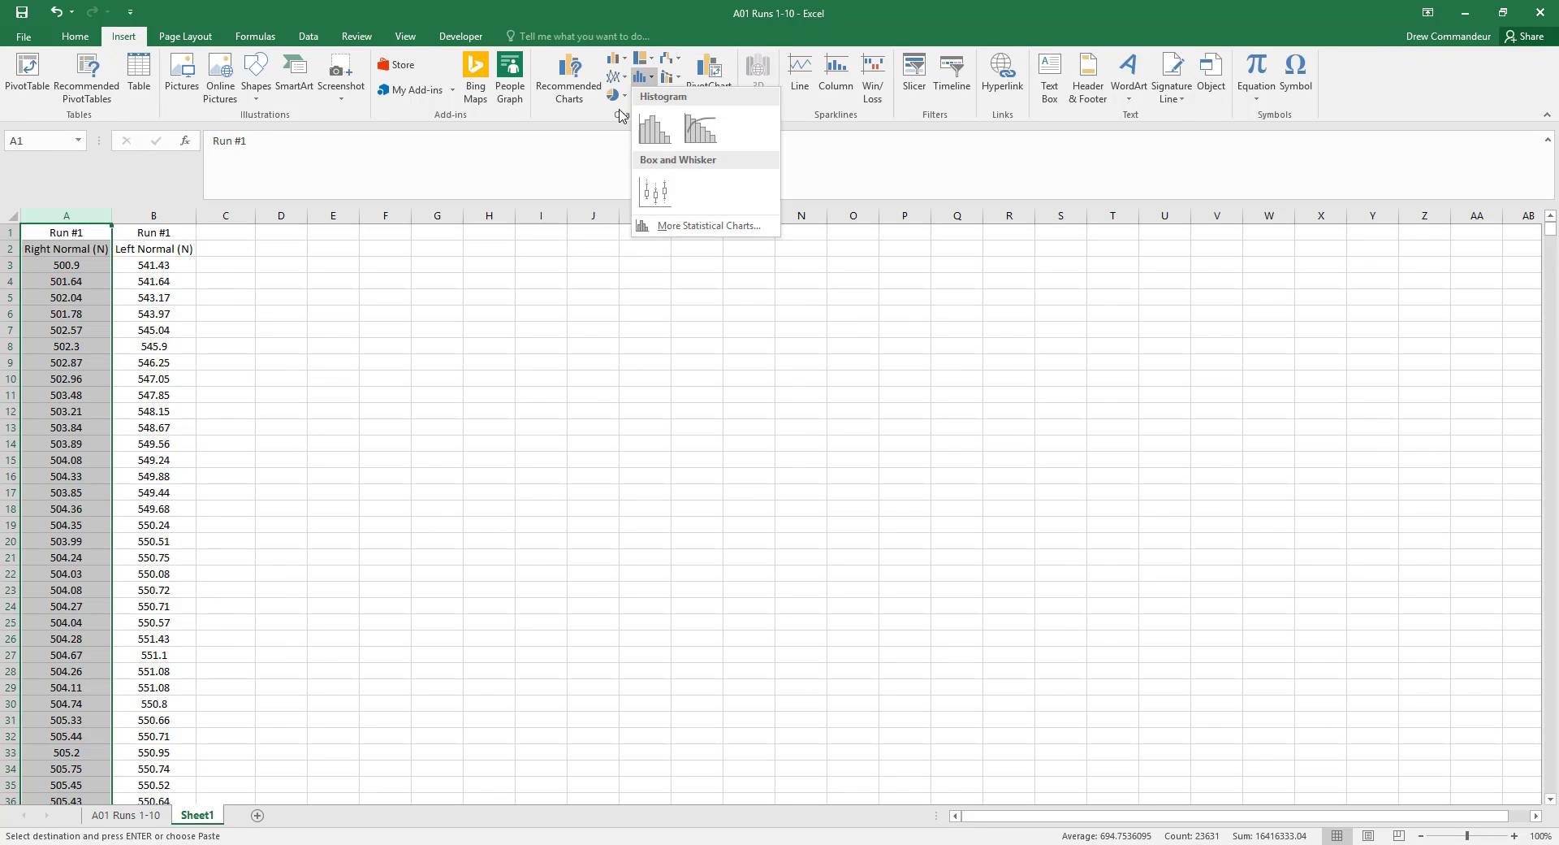
pyautogui.click(643, 76)
pyautogui.click(643, 76)
pyautogui.click(738, 147)
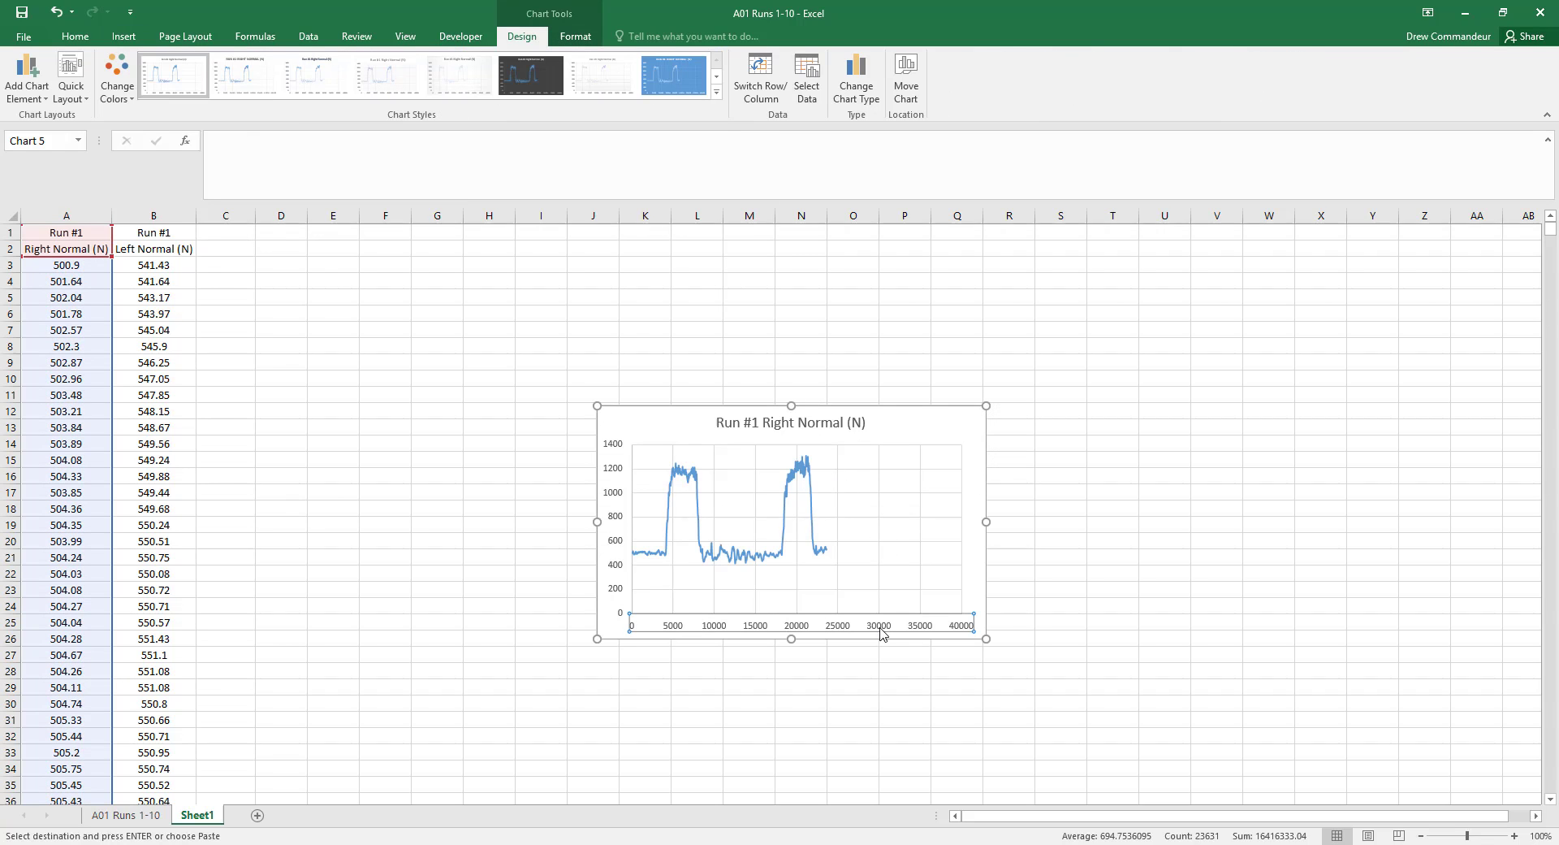
# Set the chart's horizontal axis maximum to 22000 and enlarge the chart
pyautogui.doubleClick(882, 633)
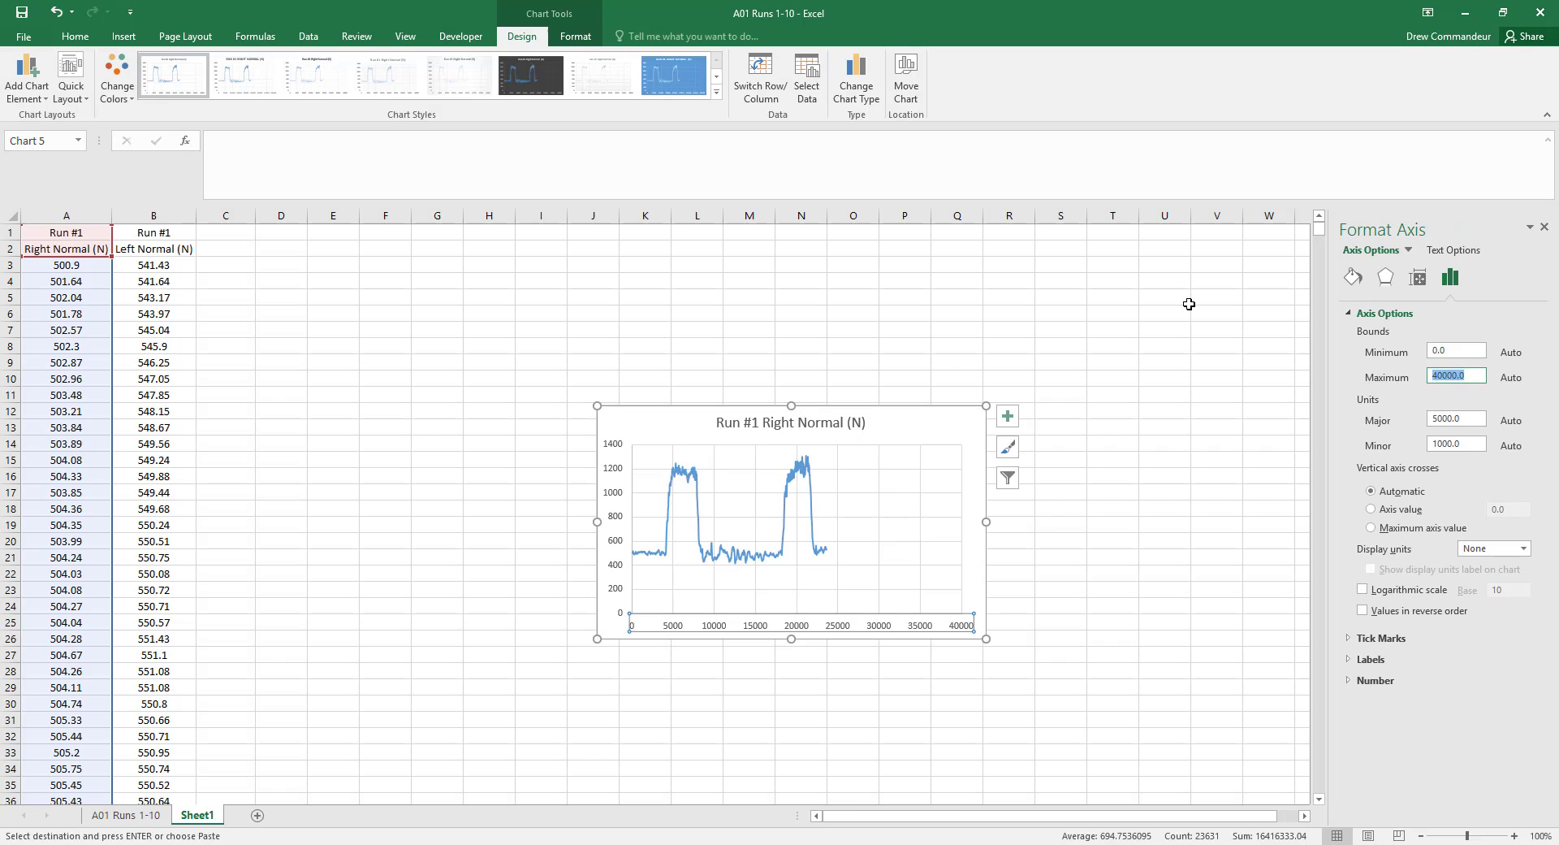
pyautogui.write('22000')
pyautogui.press('Return')
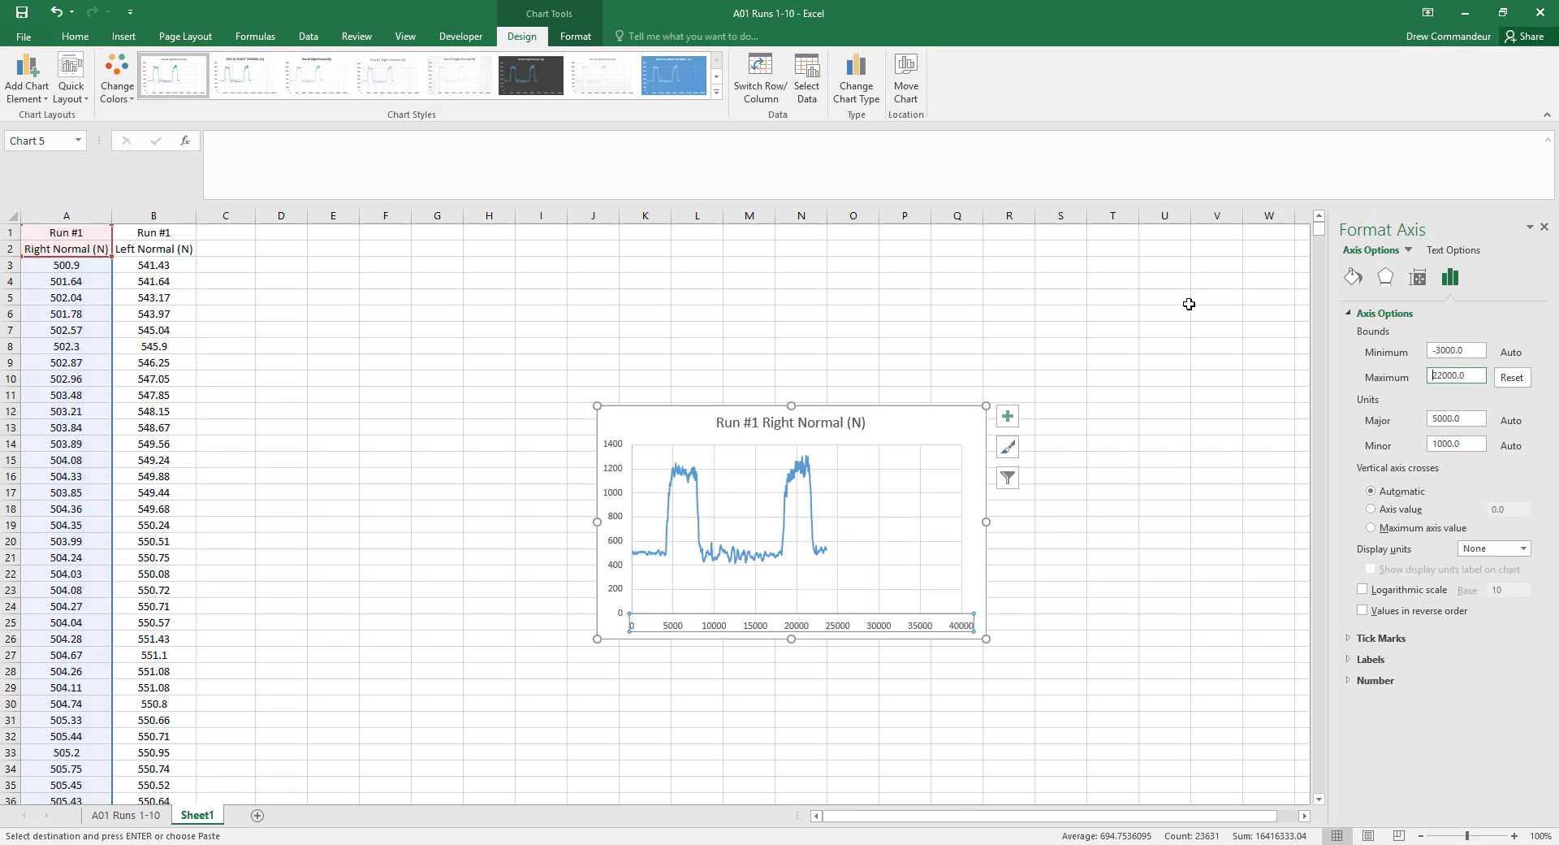
pyautogui.click(1545, 227)
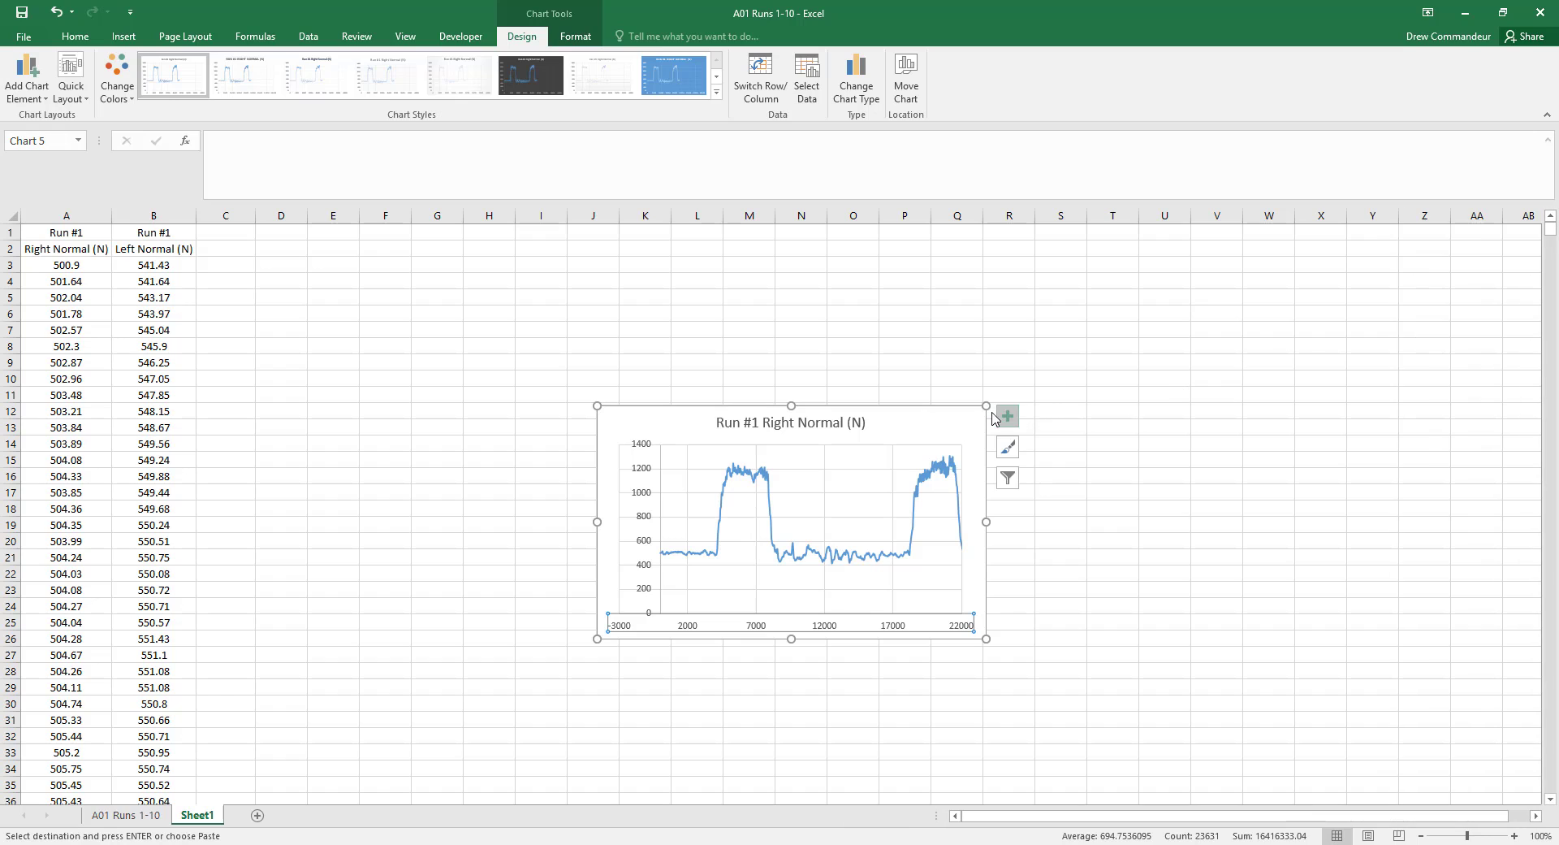
pyautogui.moveTo(988, 407); pyautogui.dragTo(1248, 286)
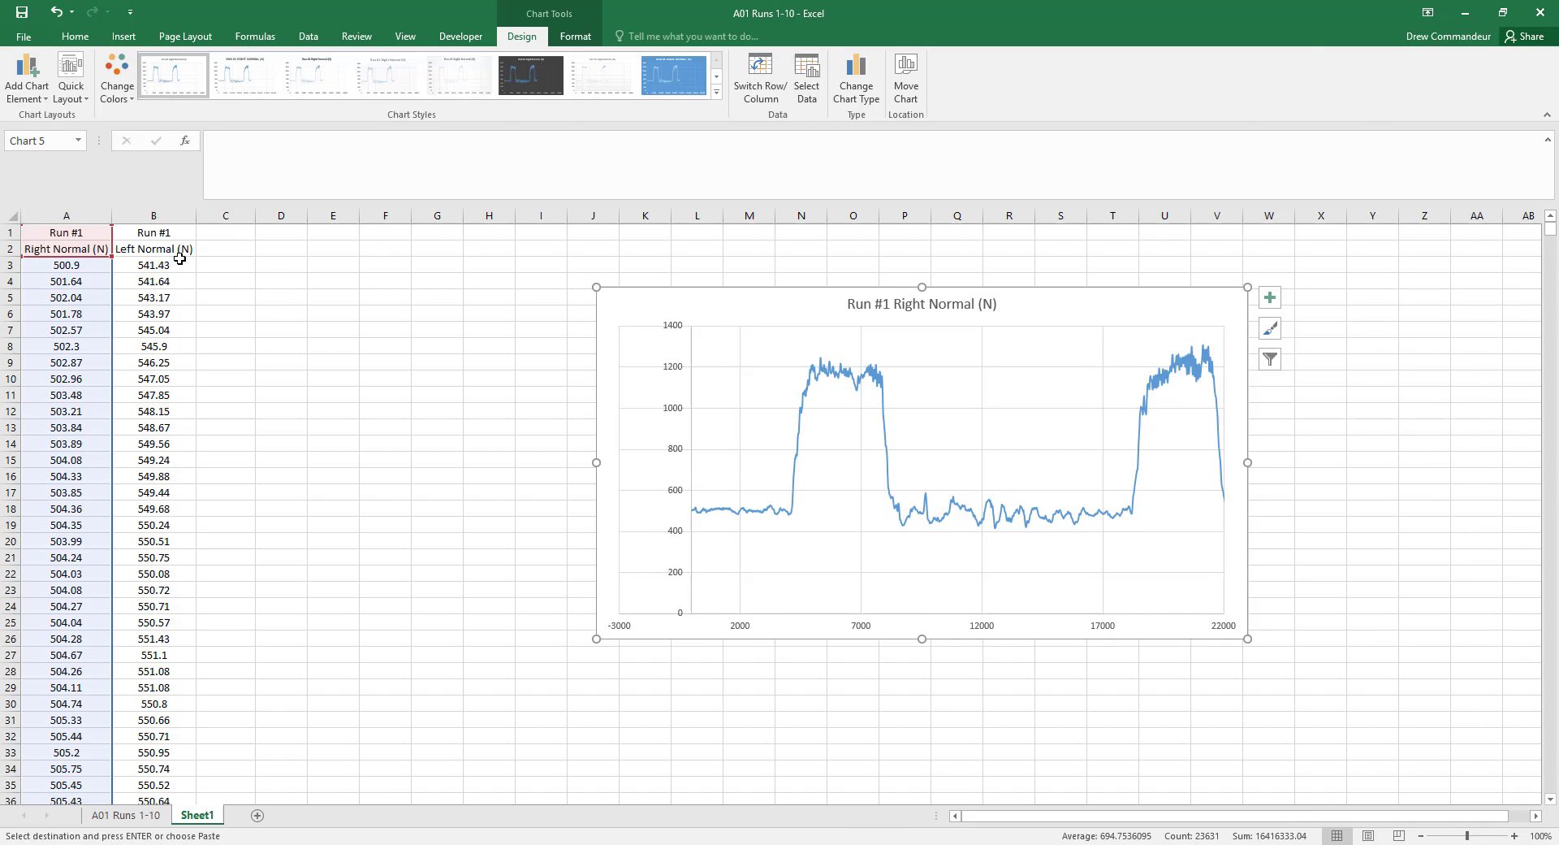
# Enter the column heading Pull 1 in cell D2
pyautogui.click(284, 253)
pyautogui.write('Pull 1')
pyautogui.press('Return')
# Enter the row labels Start in C3 and End in C4
pyautogui.press('Left')
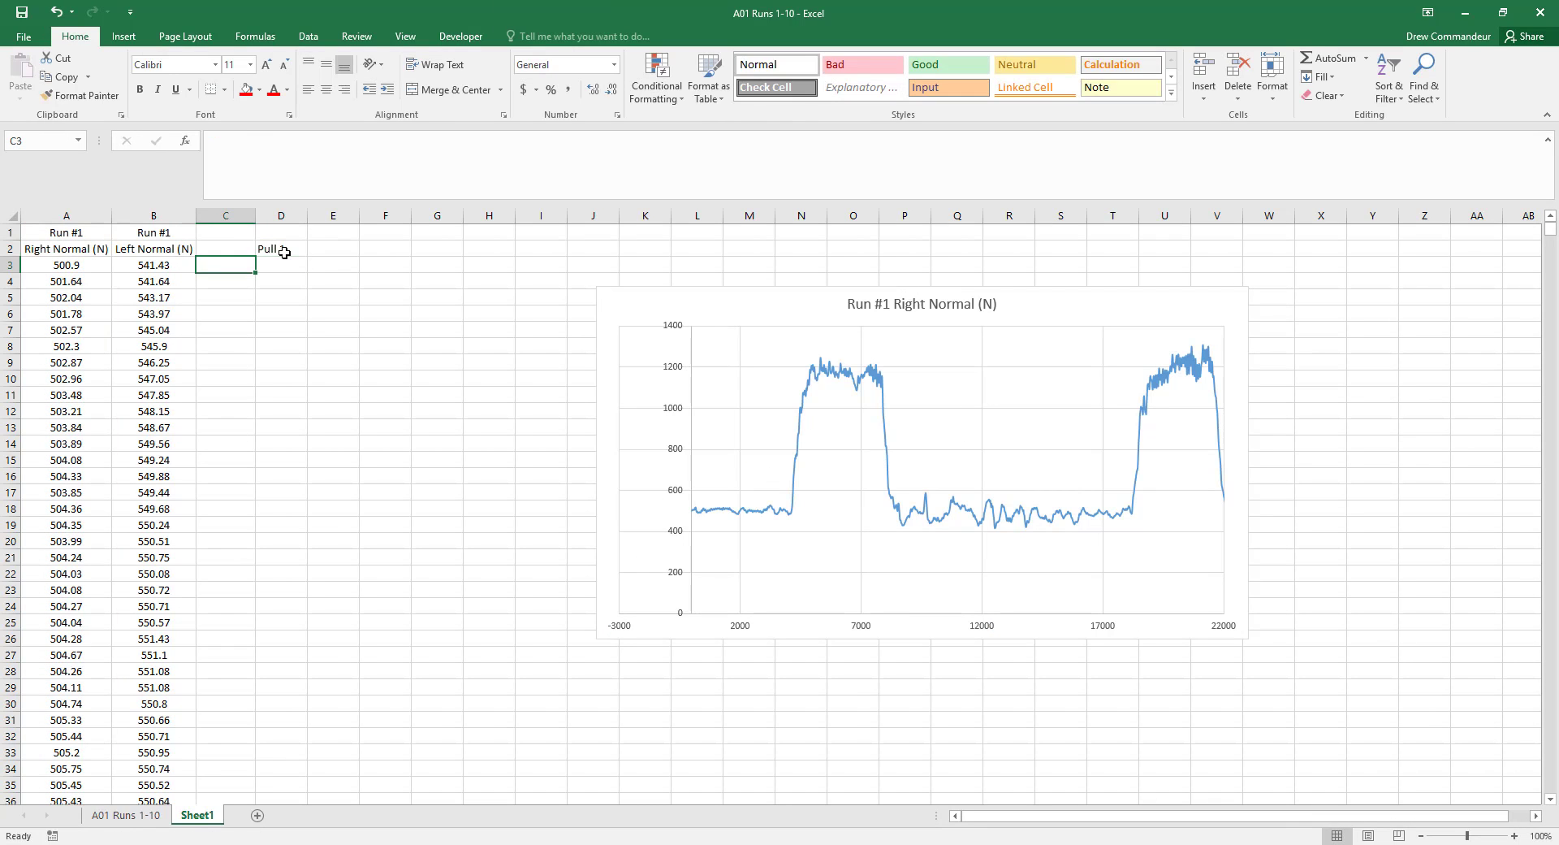
pyautogui.write('Start Inde')
pyautogui.press('BackSpace')
pyautogui.press('BackSpace')
pyautogui.press('BackSpace')
pyautogui.press('BackSpace')
pyautogui.press('BackSpace')
pyautogui.press('Return')
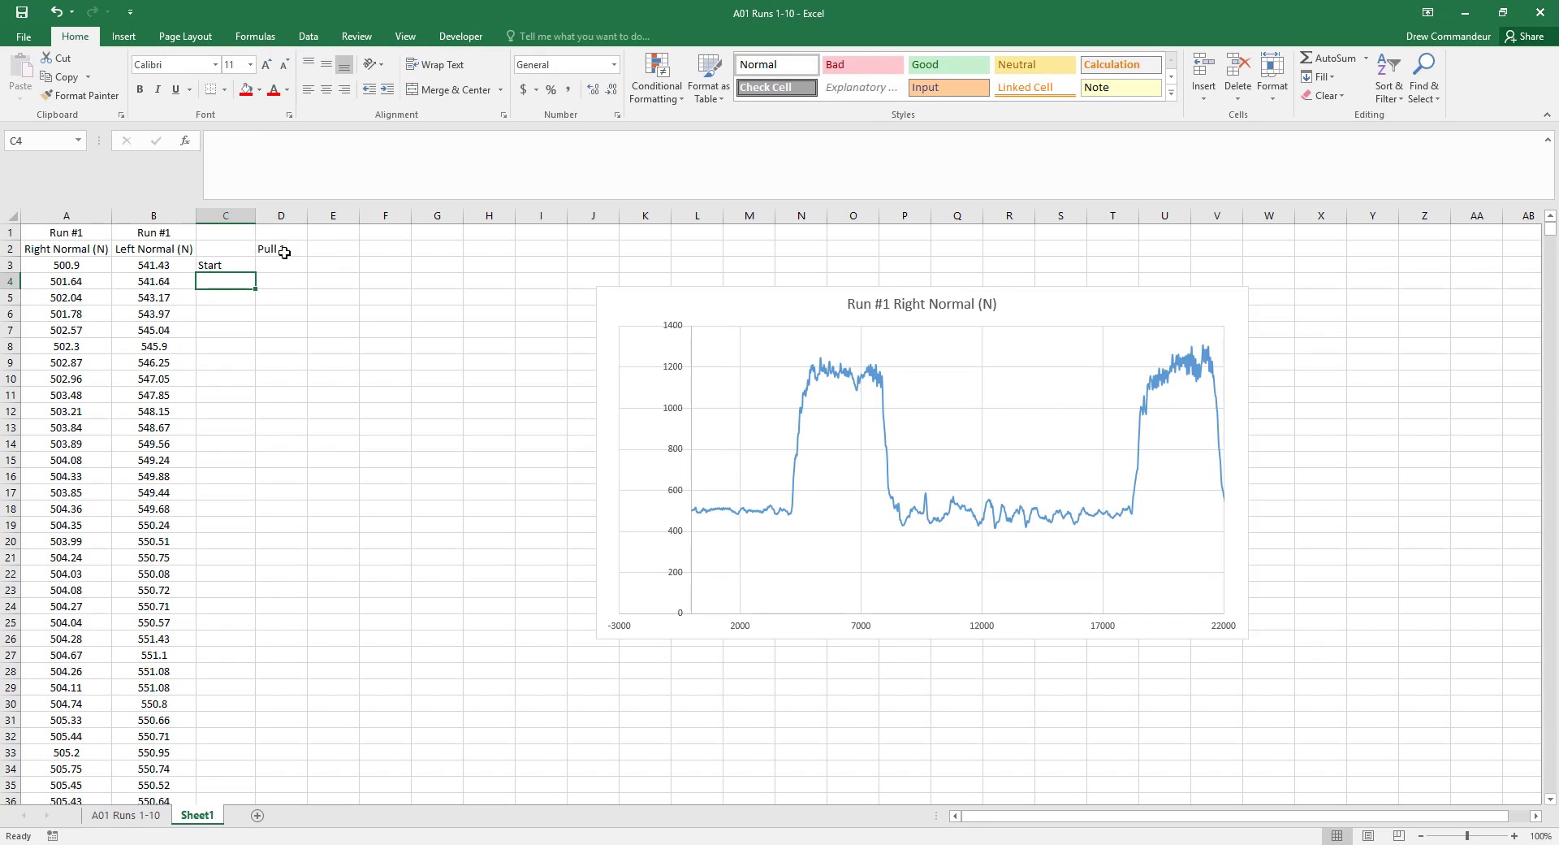
pyautogui.write('End')
pyautogui.press('Return')
# Enter the column heading Pull 2 in cell E2
pyautogui.click(347, 248)
pyautogui.write('Pull 2')
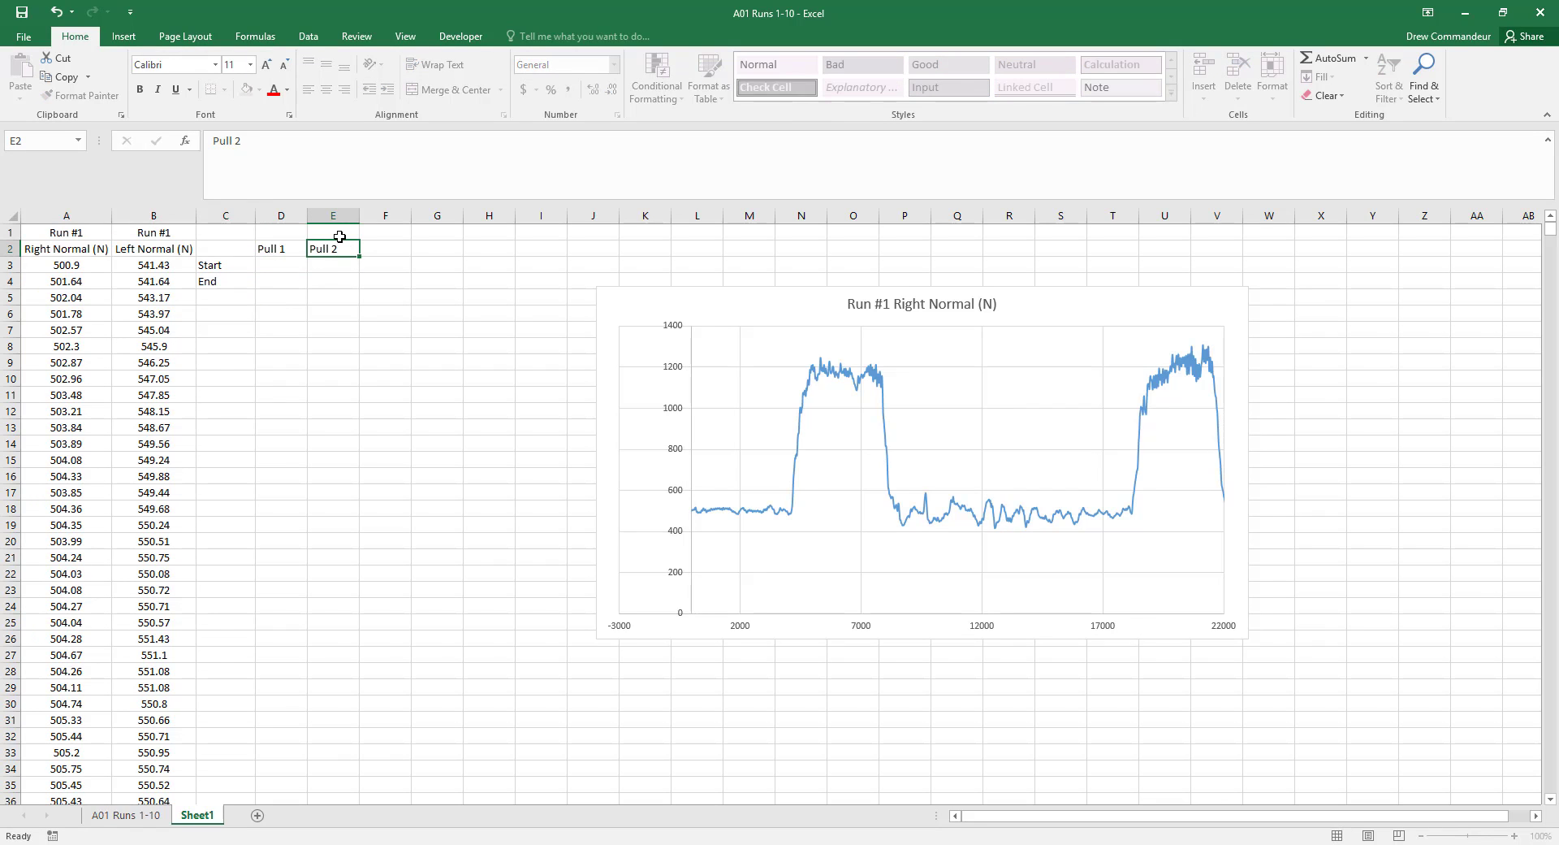
pyautogui.press('Return')
# Read the first pull's limits off the chart and enter 4125 as its start in D3 and 8749 as its end in D4
pyautogui.press('Left')
pyautogui.moveTo(794, 513)
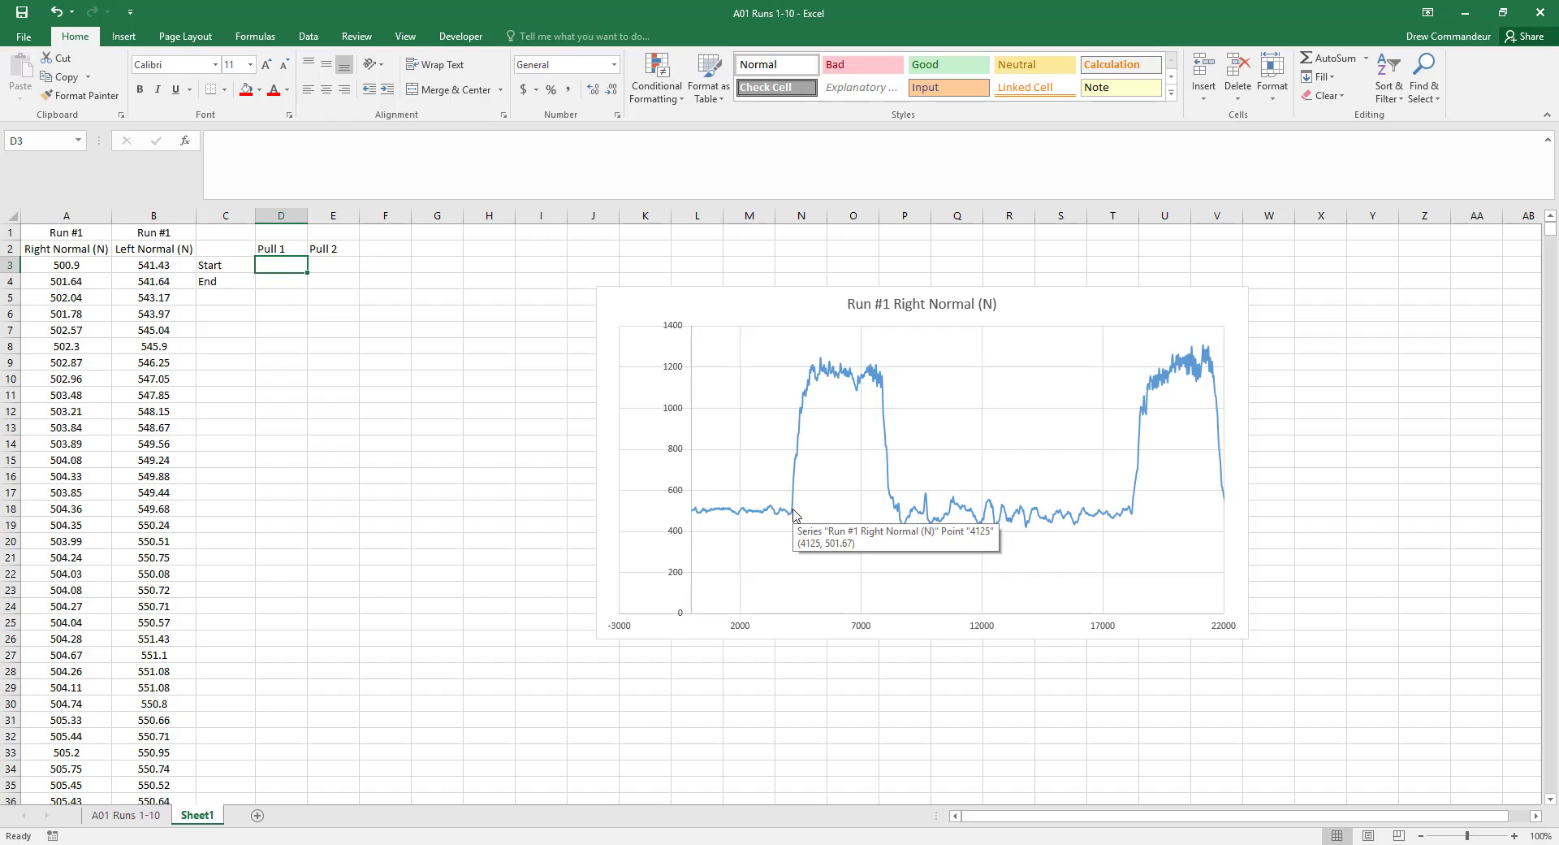
pyautogui.write('4125')
pyautogui.press('Return')
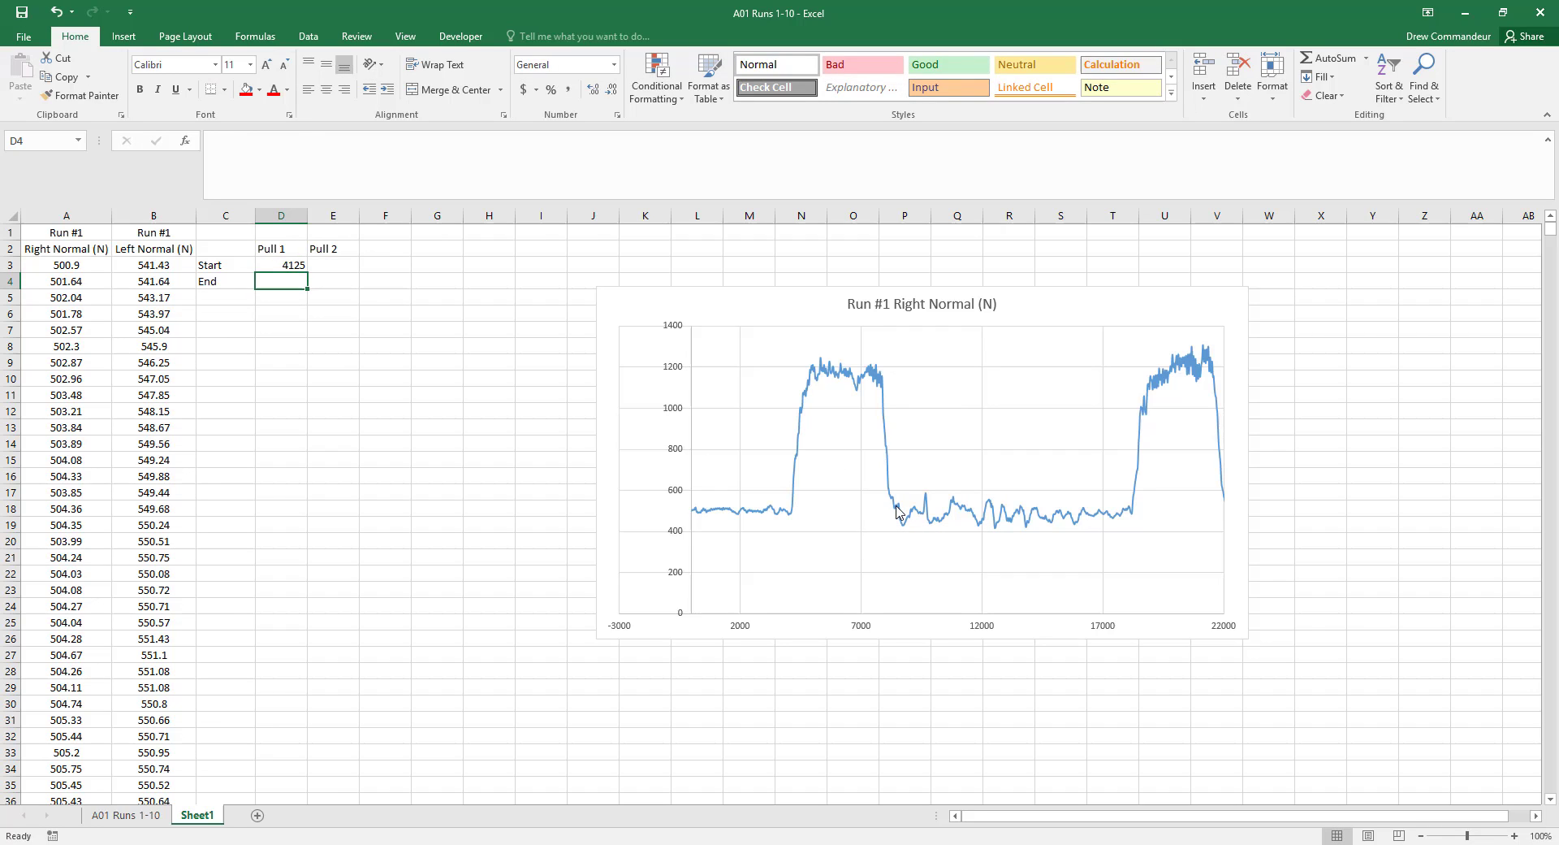
pyautogui.click(897, 510)
pyautogui.moveTo(903, 524)
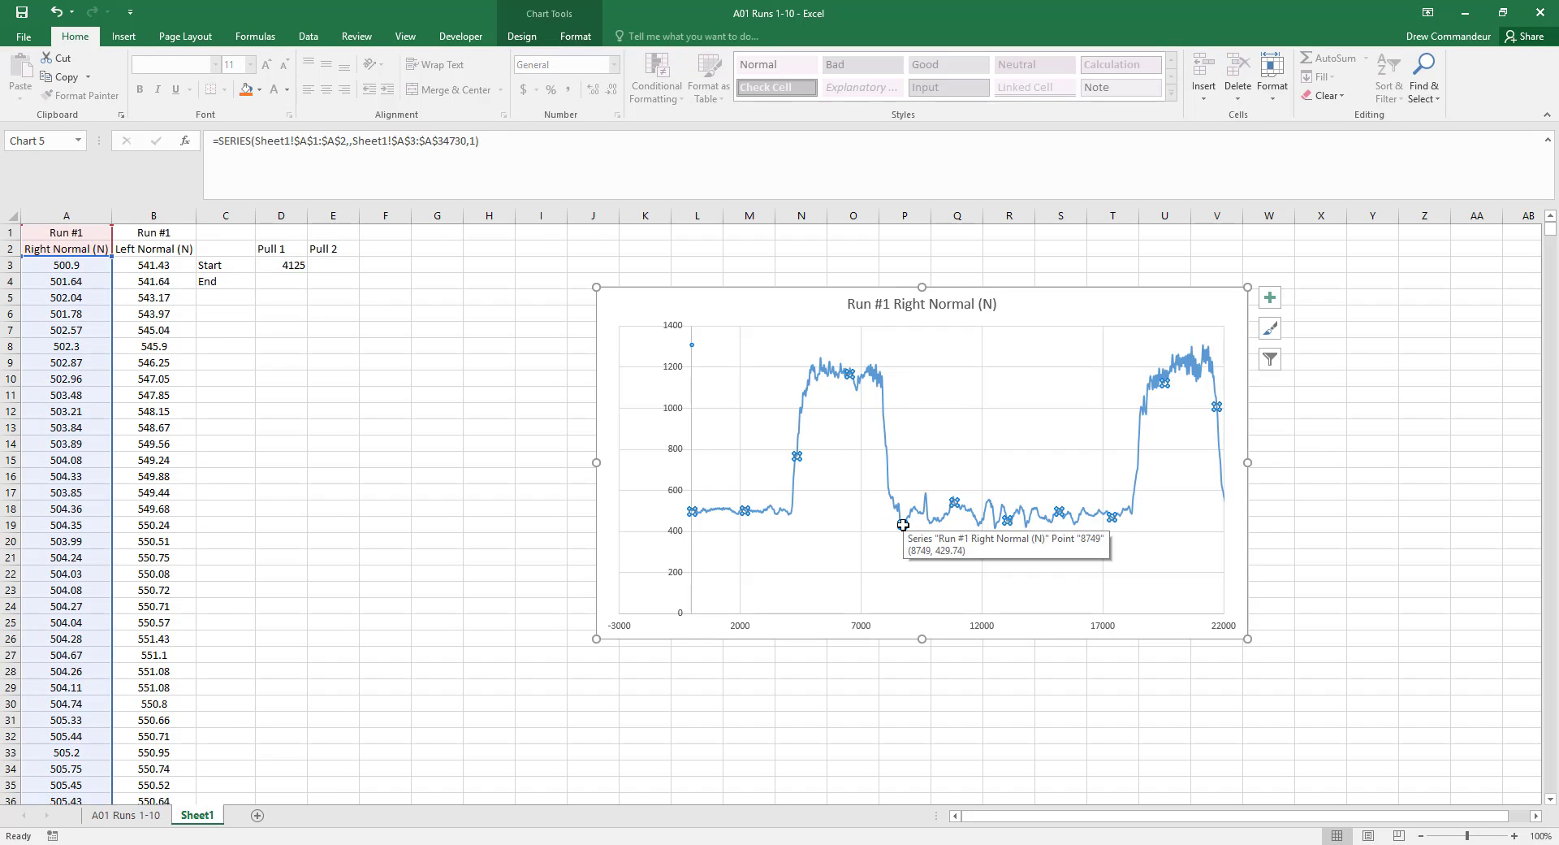
pyautogui.click(272, 280)
pyautogui.write('8749')
pyautogui.press('Return')
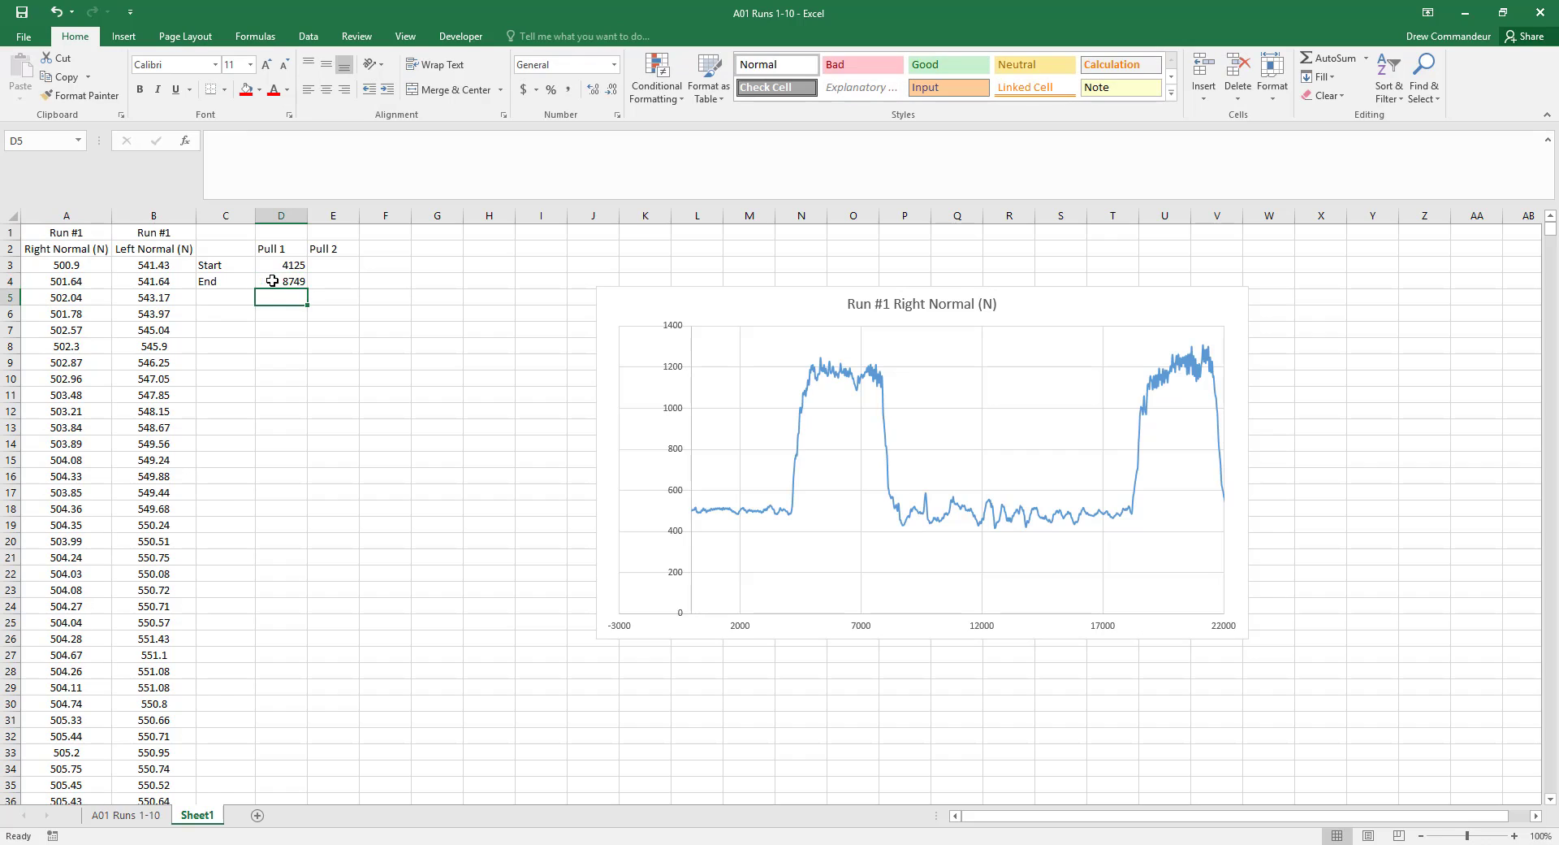
# Read the onset of the second pull off the chart and enter 18221 as its start in E3
pyautogui.moveTo(1135, 512)
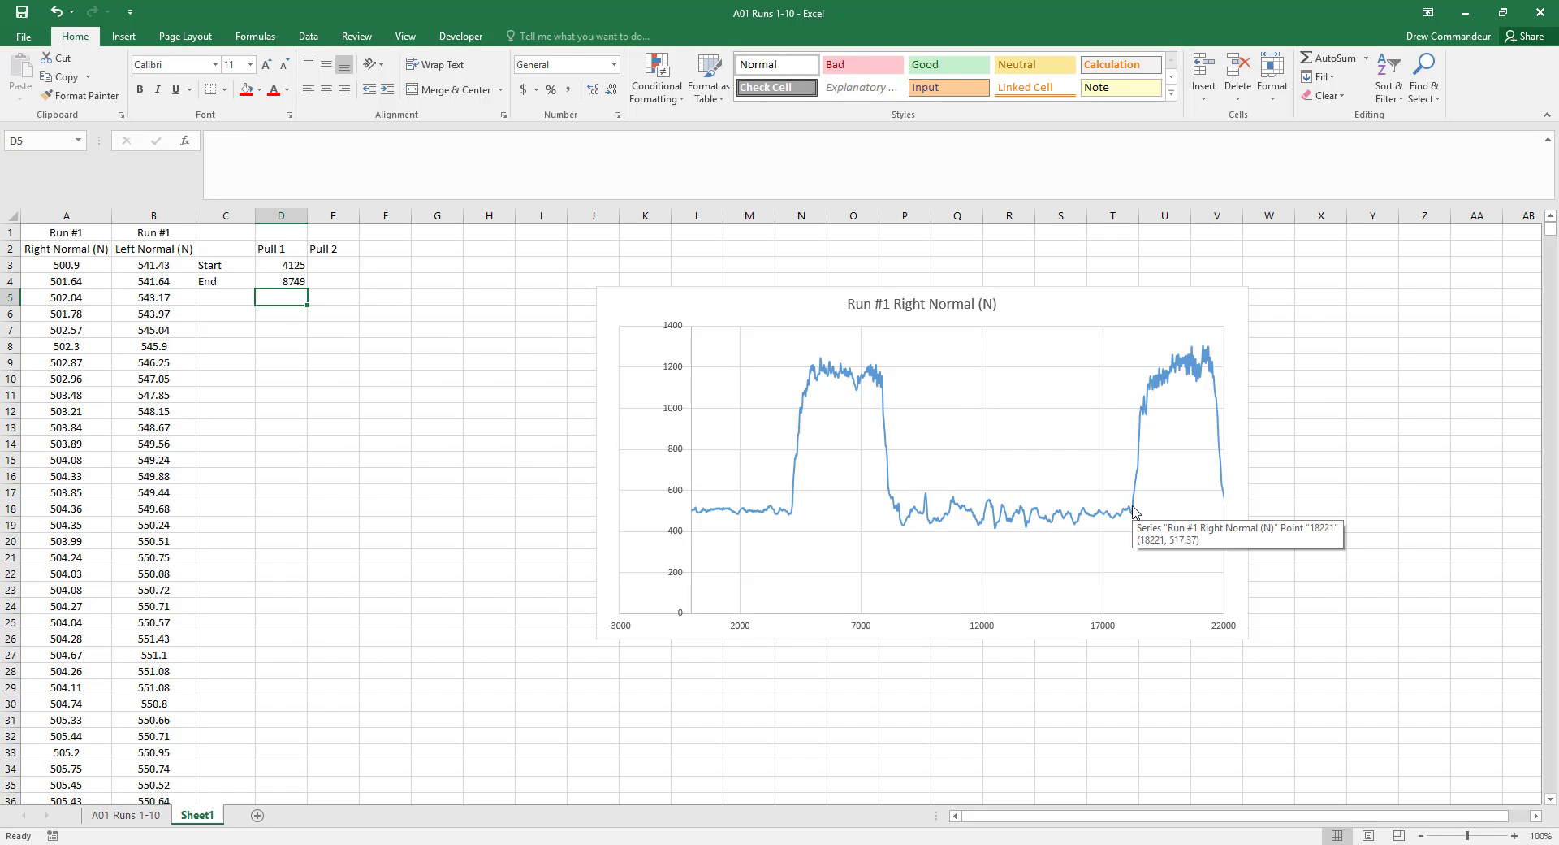
pyautogui.click(334, 265)
pyautogui.write('18221')
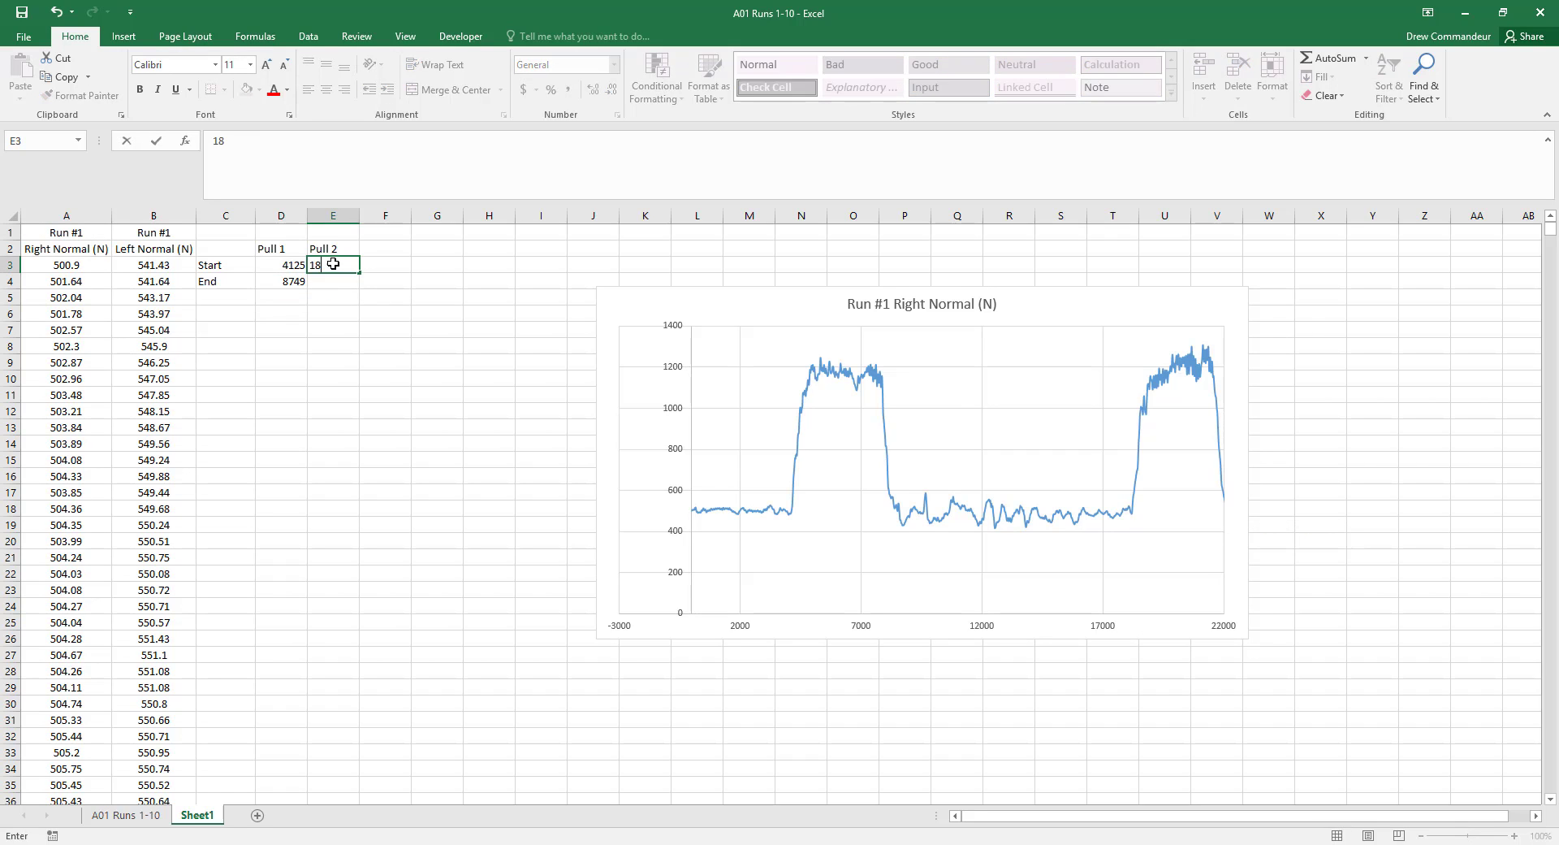
pyautogui.press('Return')
# Extend the chart's horizontal axis maximum to 23000
pyautogui.doubleClick(1231, 627)
pyautogui.doubleClick(1446, 376)
pyautogui.write('23000')
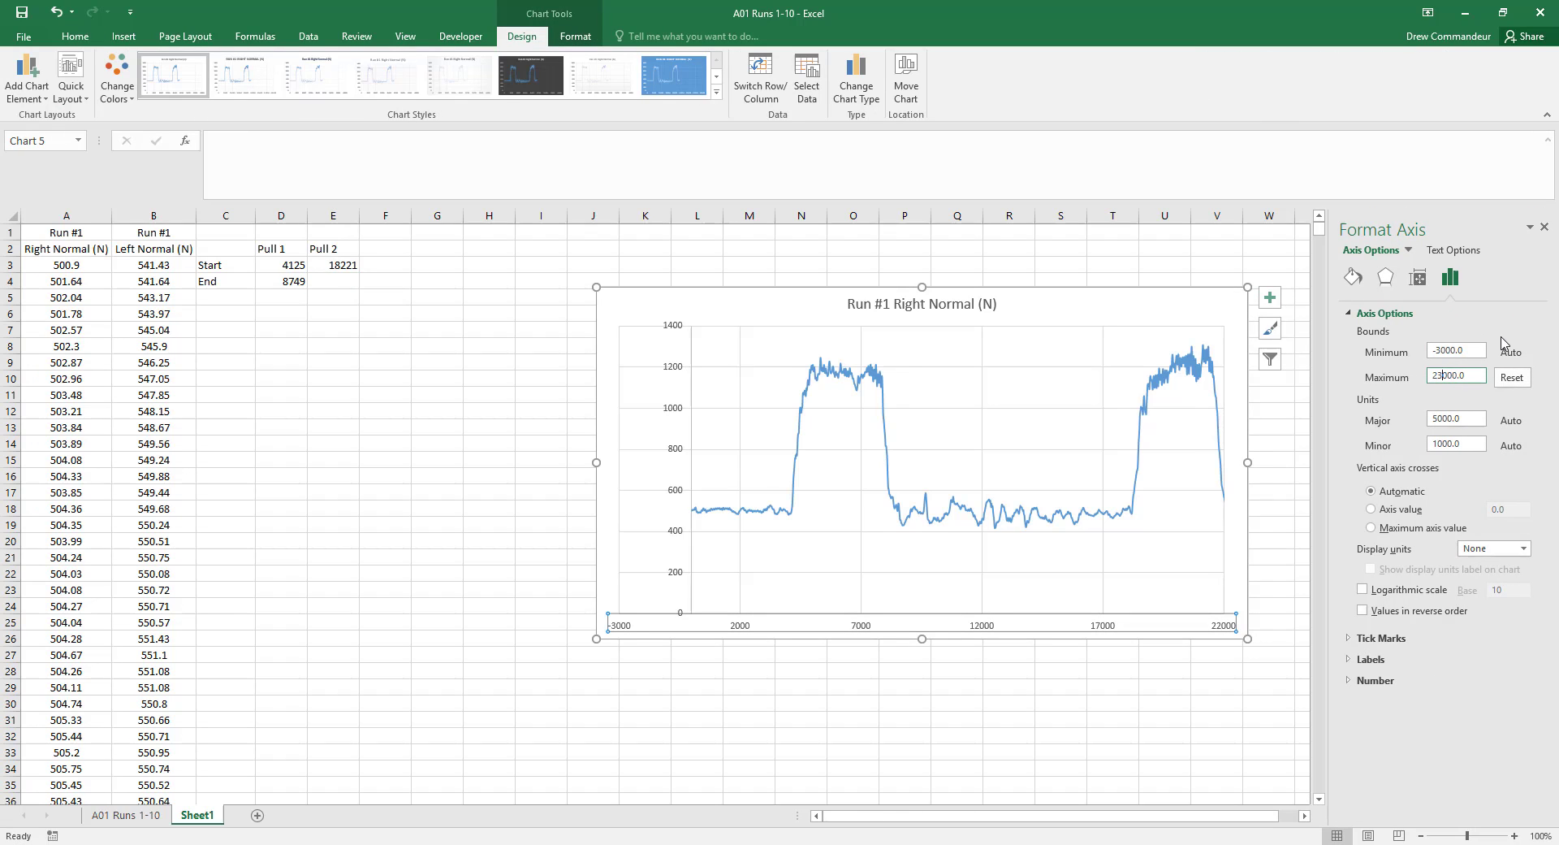
pyautogui.press('Return')
pyautogui.click(1544, 229)
# Read the end of the second pull off the chart and enter 22173 in E4
pyautogui.click(1202, 506)
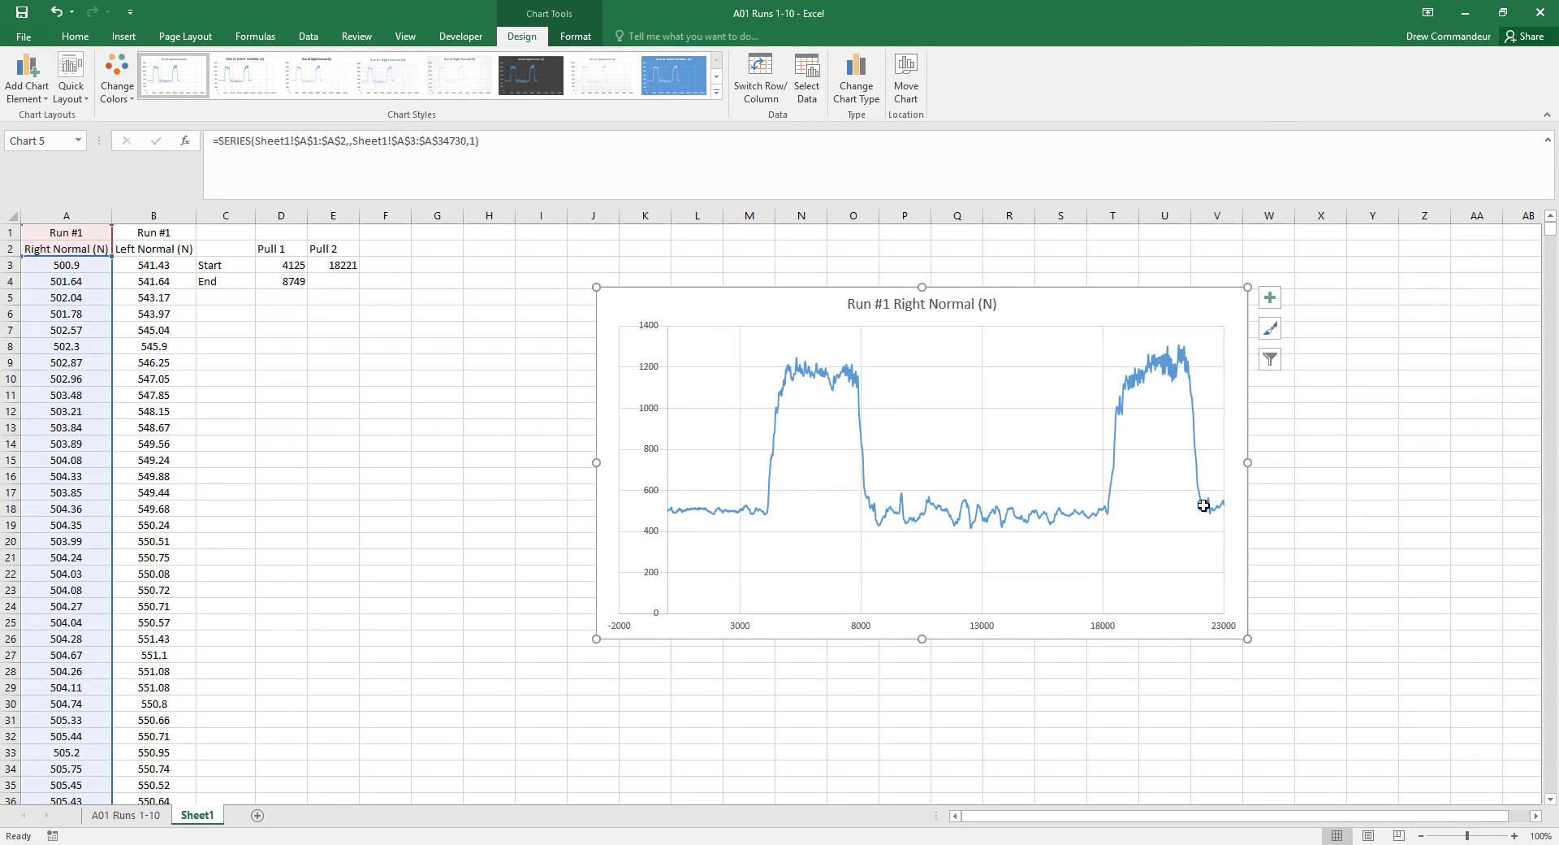
pyautogui.click(351, 293)
pyautogui.click(341, 281)
pyautogui.write('22')
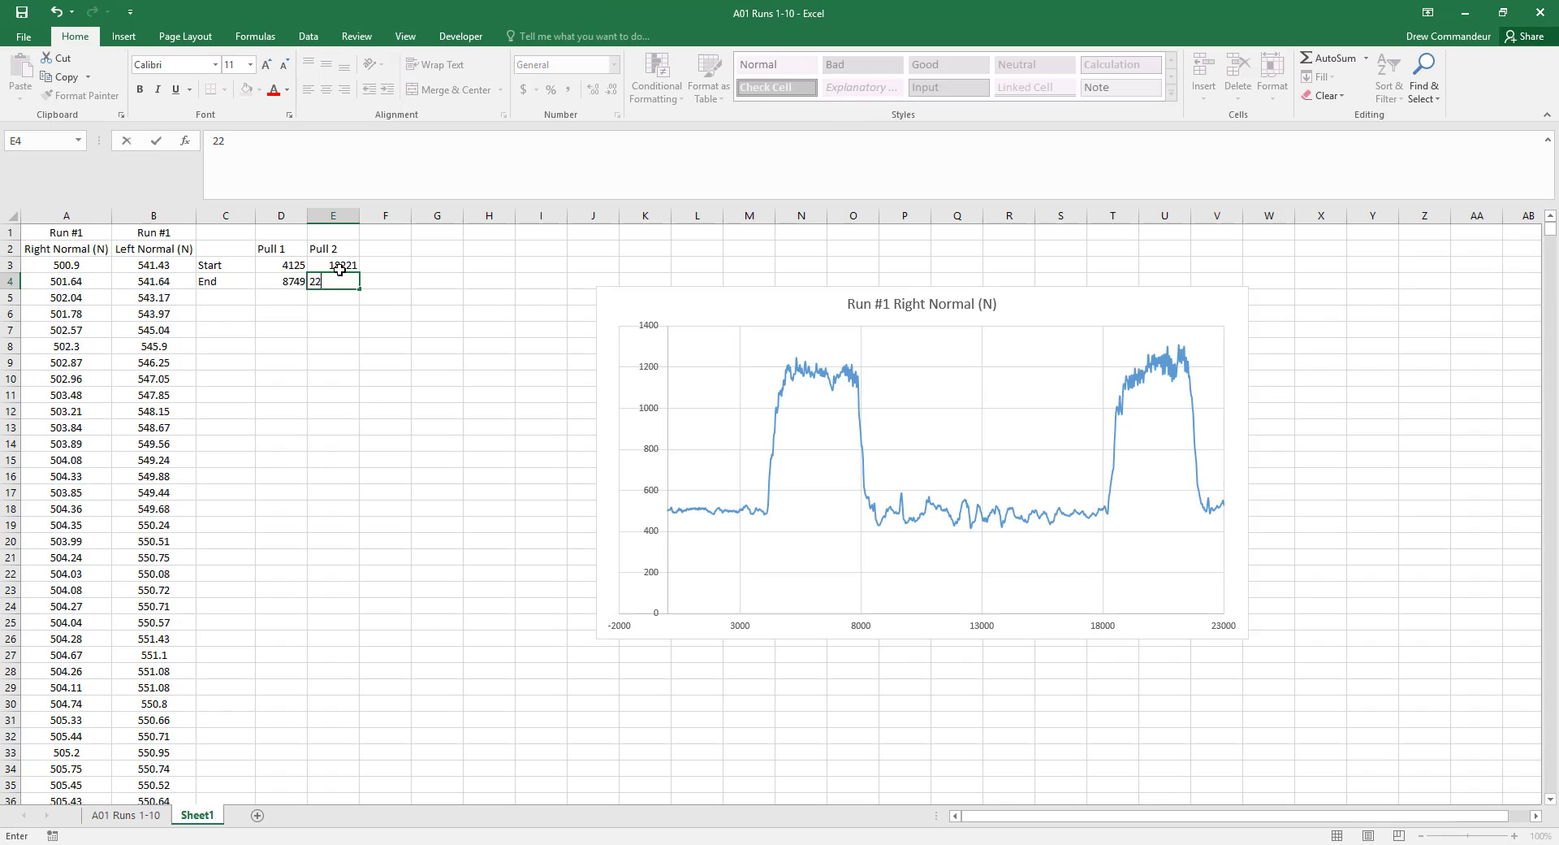
pyautogui.write('173')
pyautogui.press('Return')
pyautogui.click(406, 244)
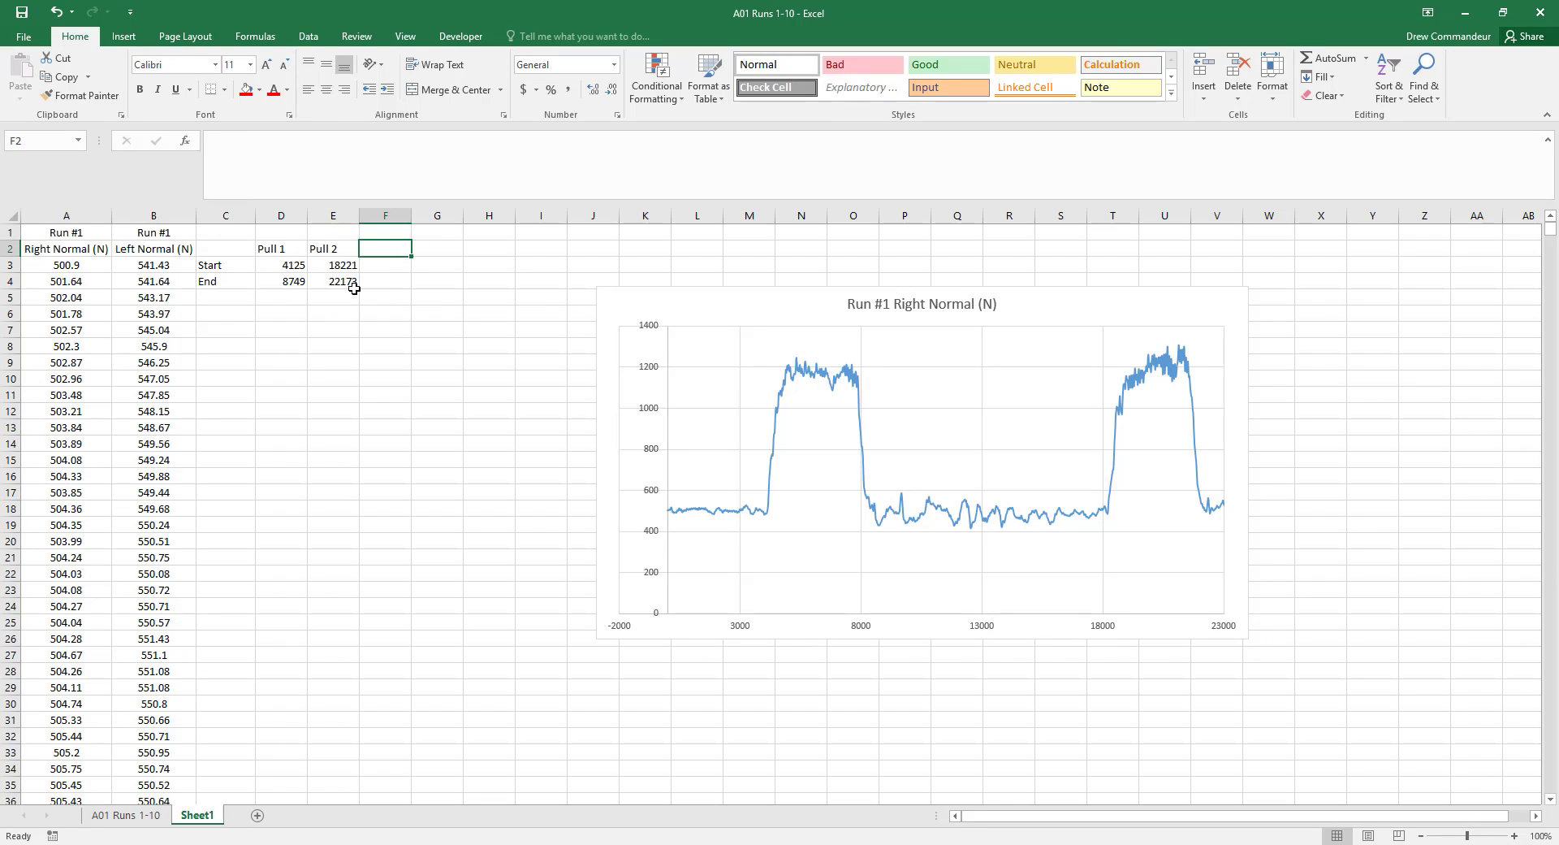
# Enter the label "Impluse due to BW" in C6 and widen column C to fit it
pyautogui.click(201, 314)
pyautogui.write('I')
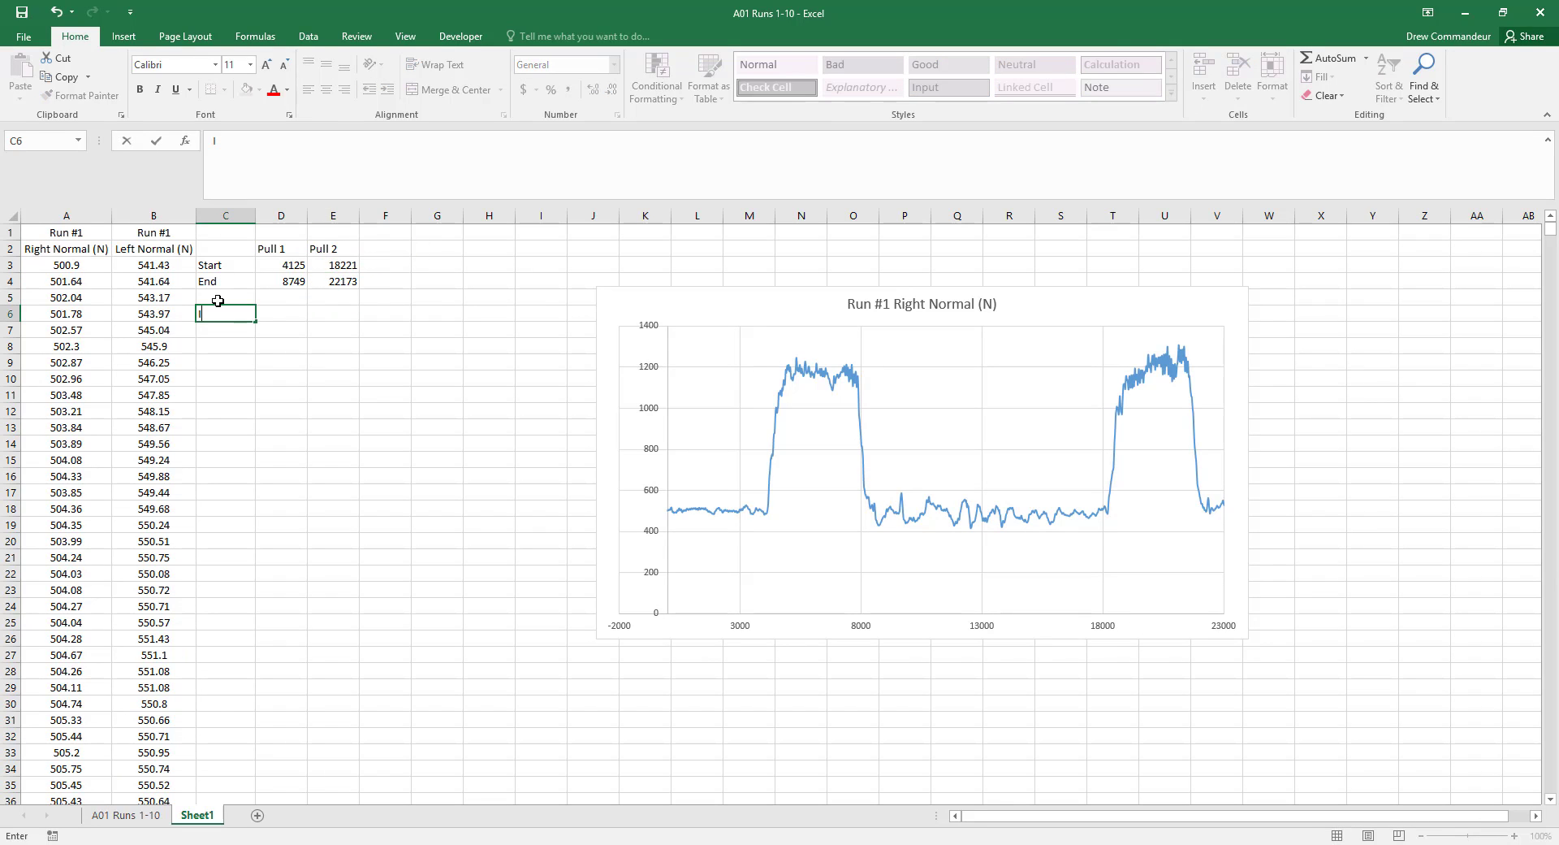
pyautogui.write('mpluse due')
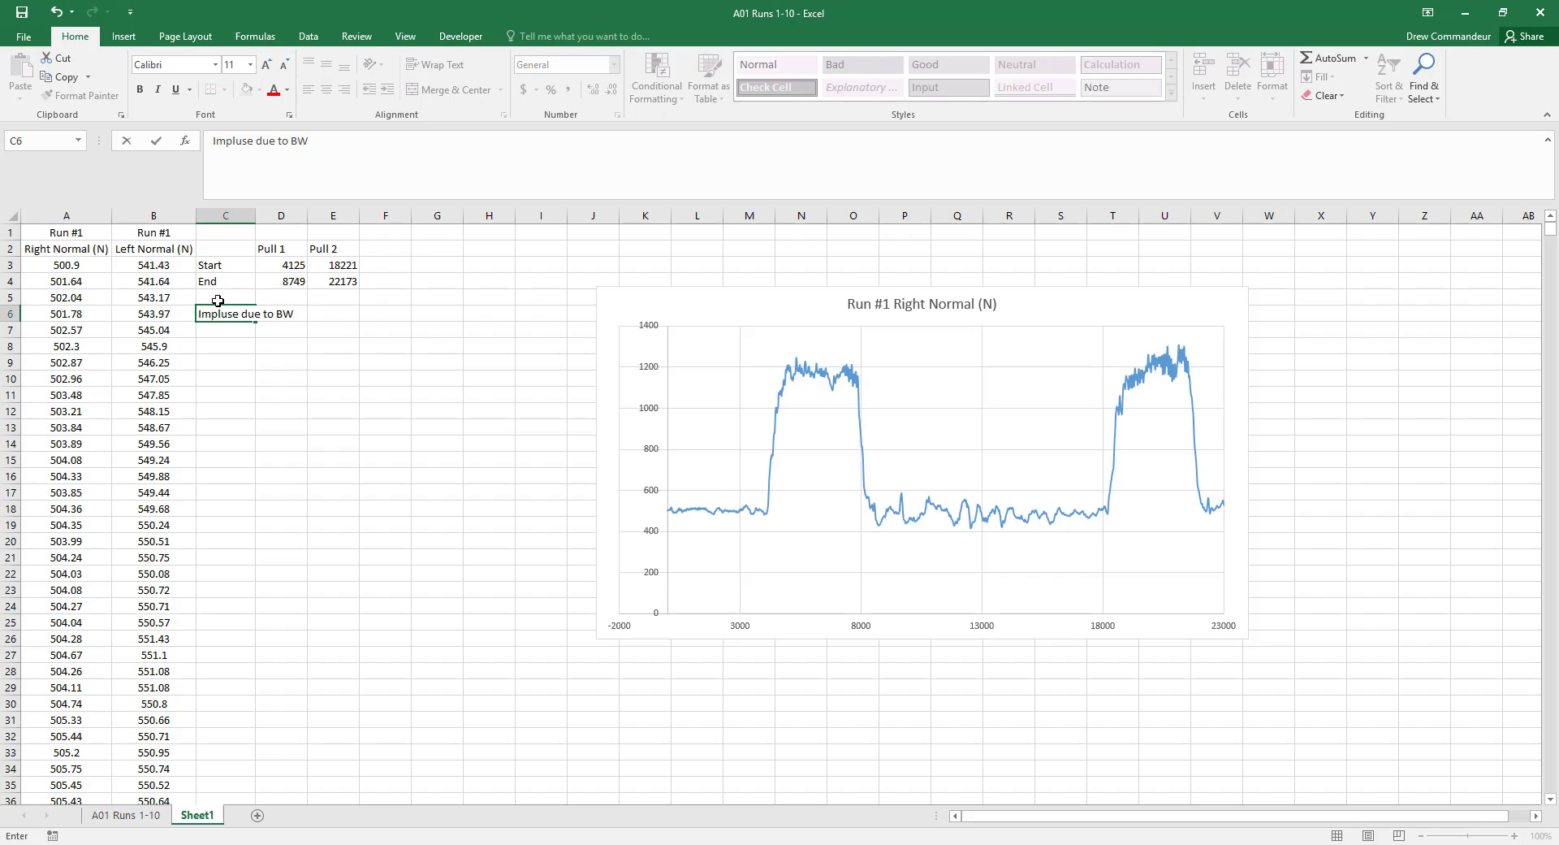
pyautogui.write(' to BW')
pyautogui.press('Return')
pyautogui.moveTo(258, 217); pyautogui.dragTo(301, 217)
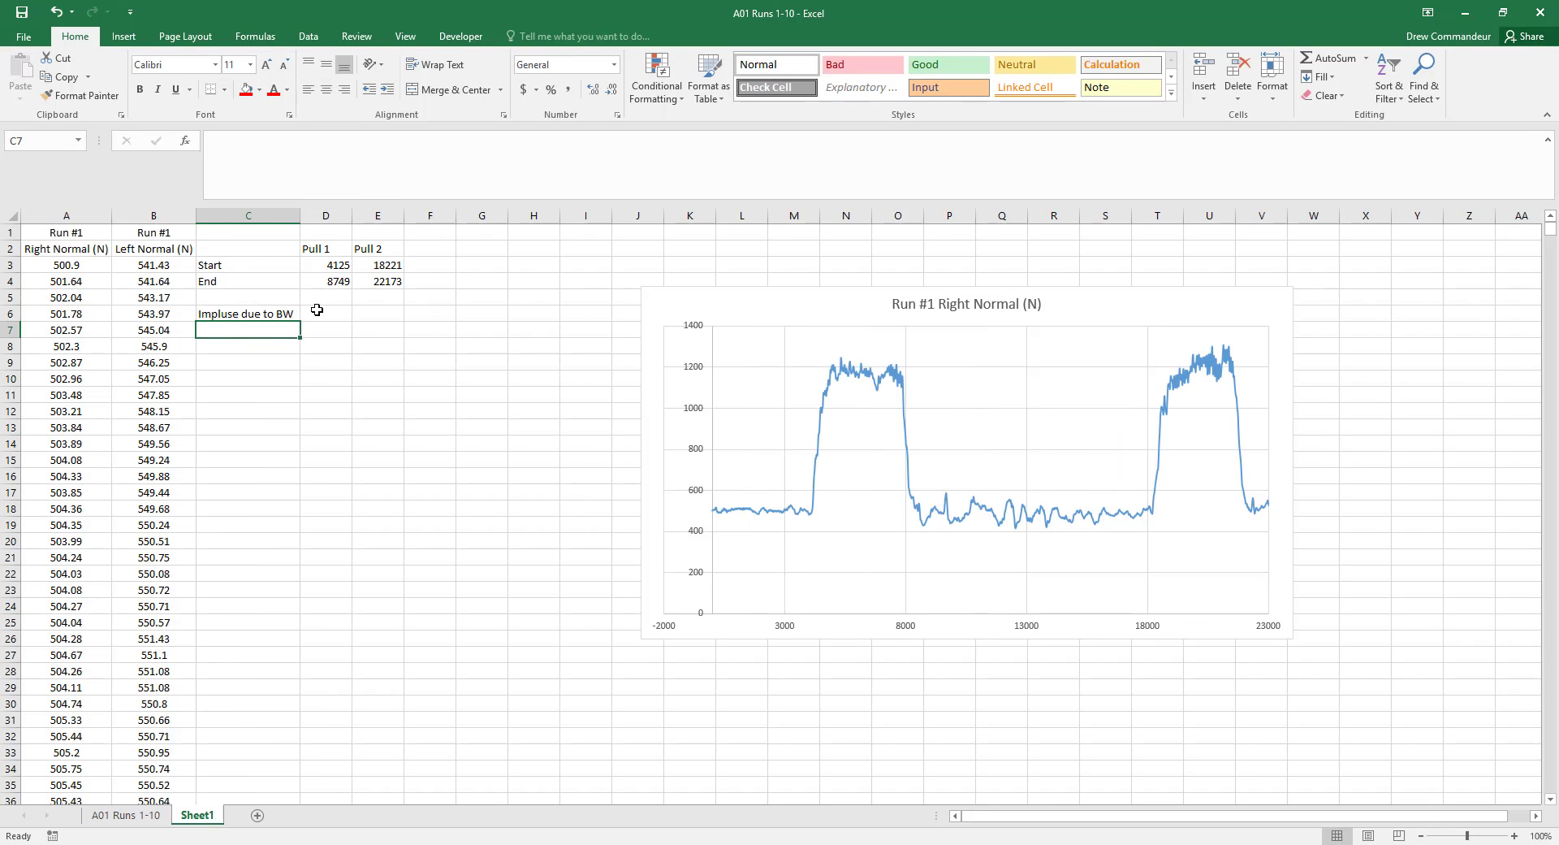
# Average the flat baseline before the first pull in D6 with the formula =AVERAGE(A1016:A2600)
pyautogui.click(319, 310)
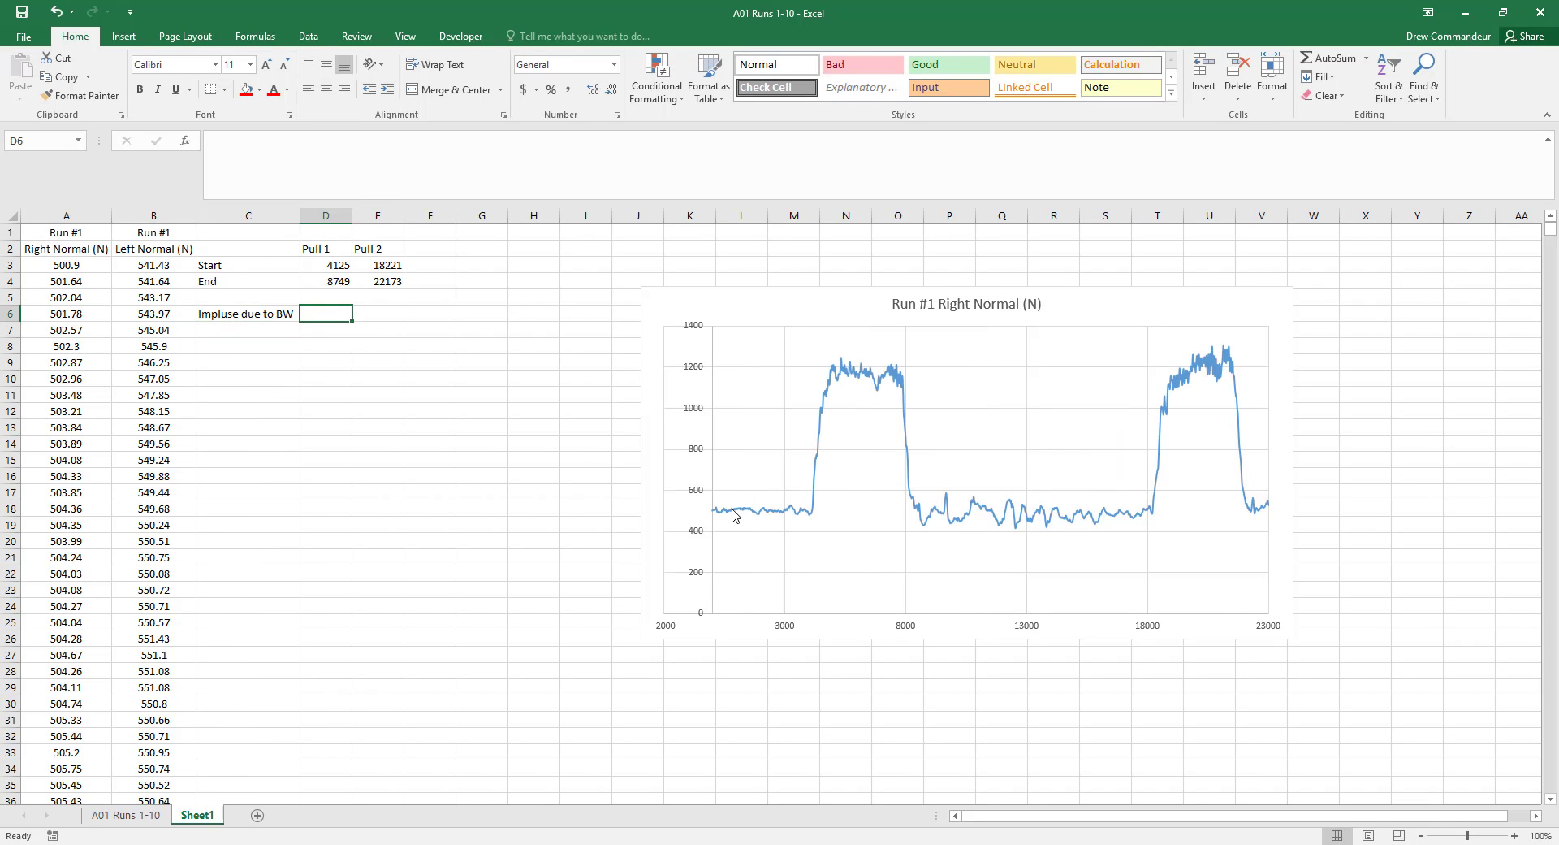
pyautogui.moveTo(733, 513)
pyautogui.write('=average(1016')
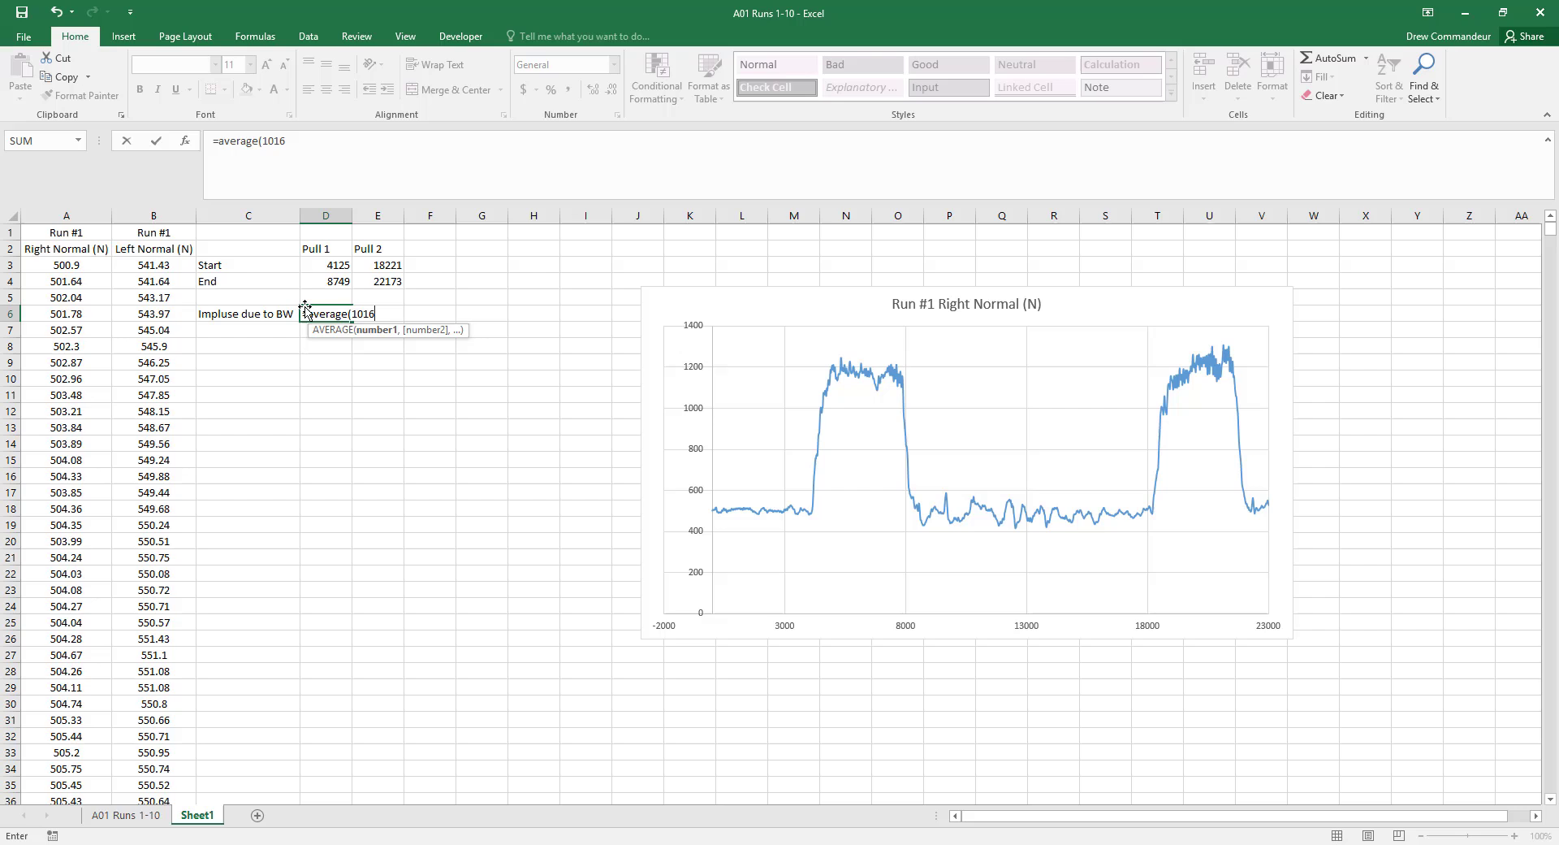
pyautogui.write(':2600')
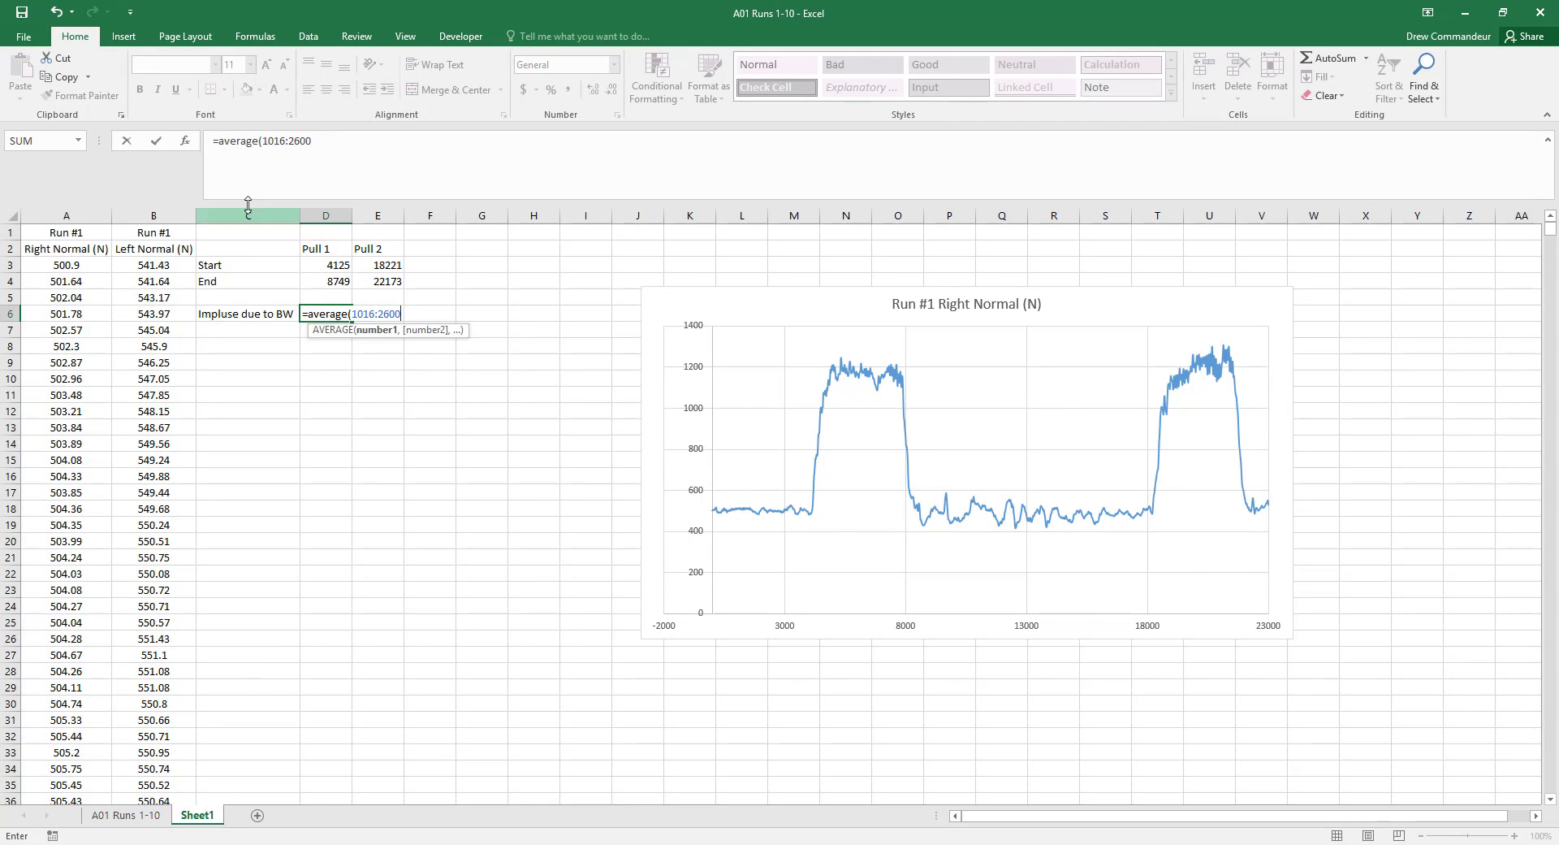
pyautogui.click(261, 142)
pyautogui.write('a')
pyautogui.press('Right')
pyautogui.press('Right')
pyautogui.press('Right')
pyautogui.press('Right')
pyautogui.press('Right')
pyautogui.write('a')
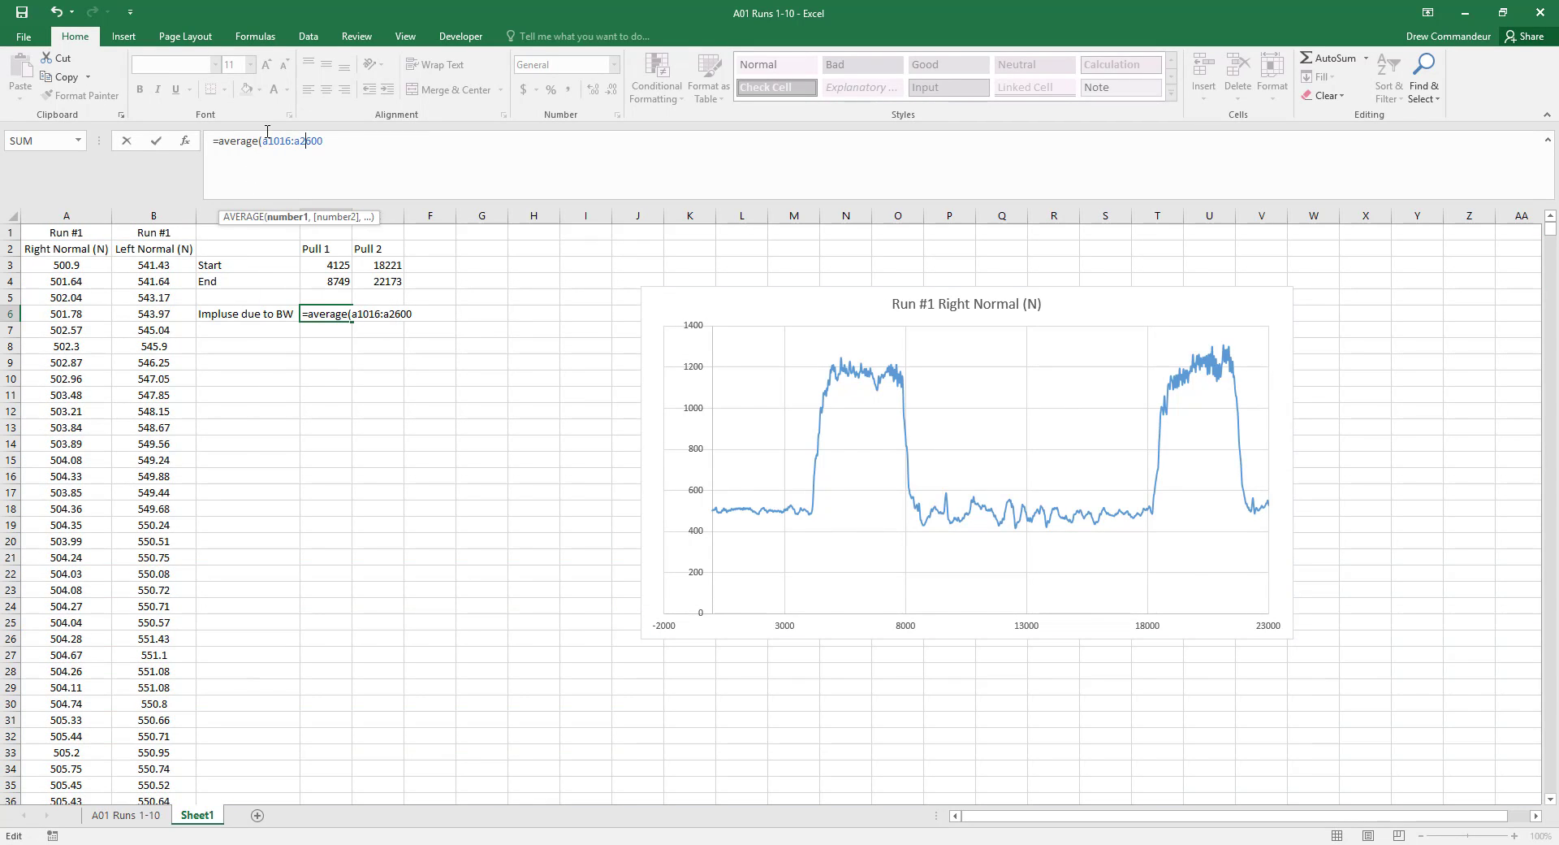
pyautogui.press('Return')
pyautogui.press('Up')
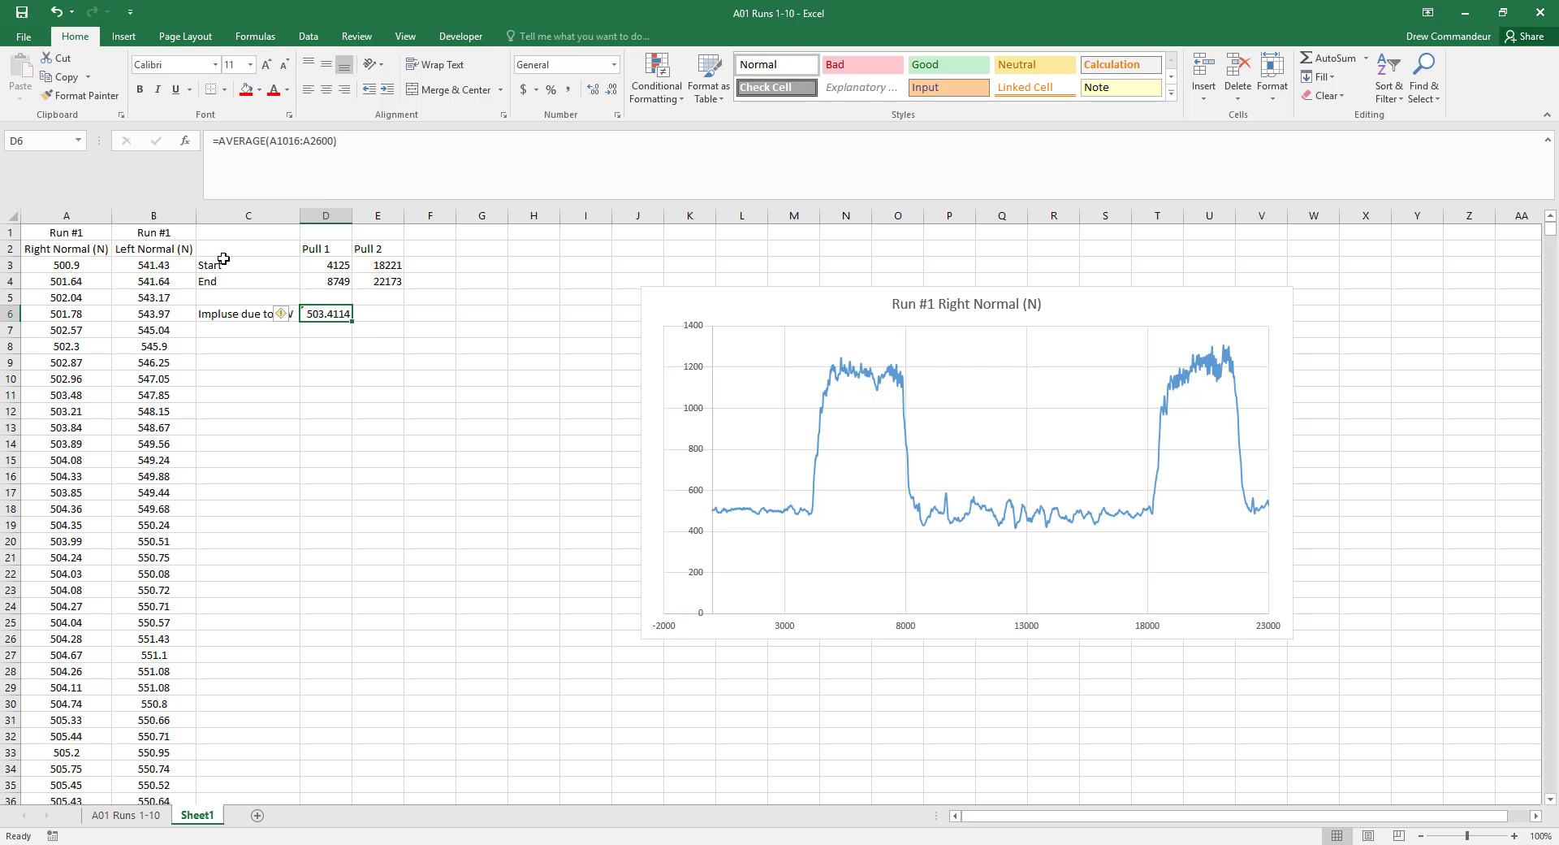
# Insert two blank columns between the Left Normal (N) data and the pull table
pyautogui.click(235, 215)
pyautogui.rightClick(229, 215)
pyautogui.click(244, 329)
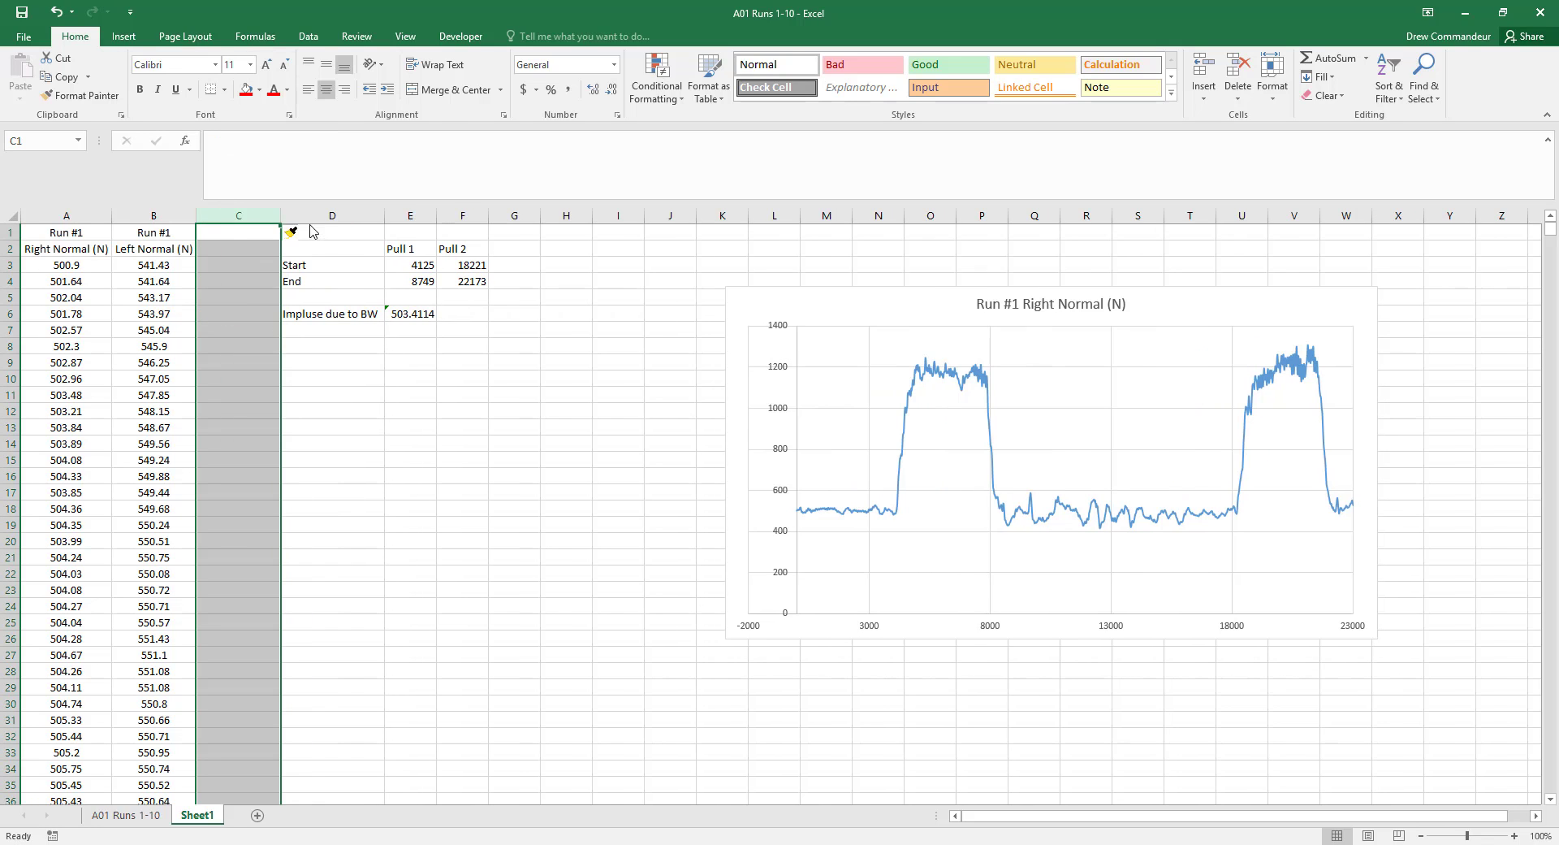
pyautogui.rightClick(268, 216)
pyautogui.click(304, 329)
# Subtract the body-weight baseline from the first Right Normal (N) reading in C3 with the formula =A3-$F$6
pyautogui.click(237, 265)
pyautogui.write('=')
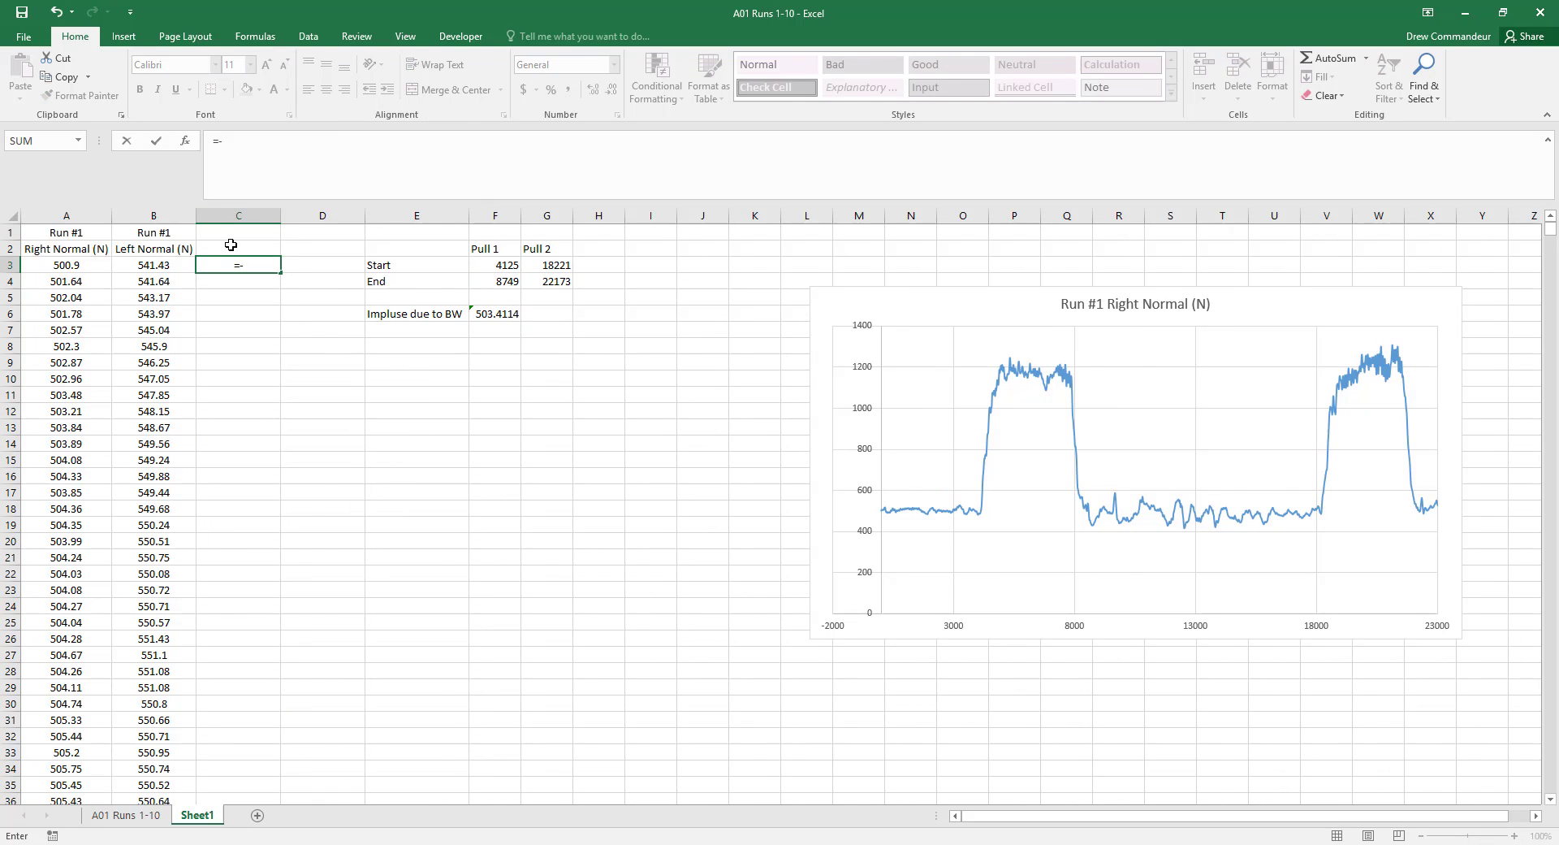
pyautogui.click(60, 270)
pyautogui.write('-')
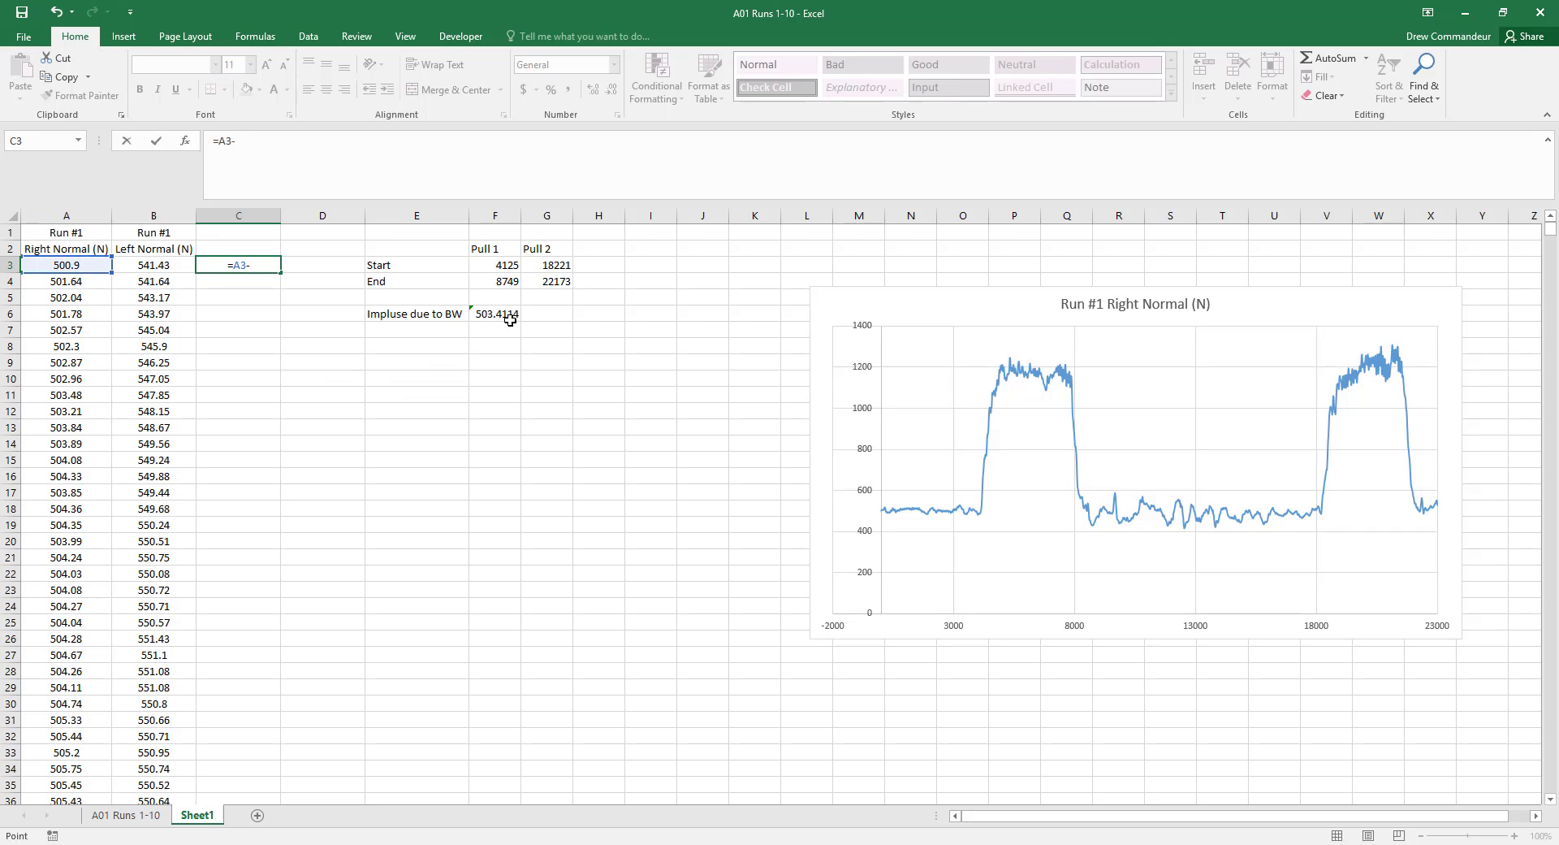
pyautogui.click(497, 315)
pyautogui.press('Return')
pyautogui.click(258, 270)
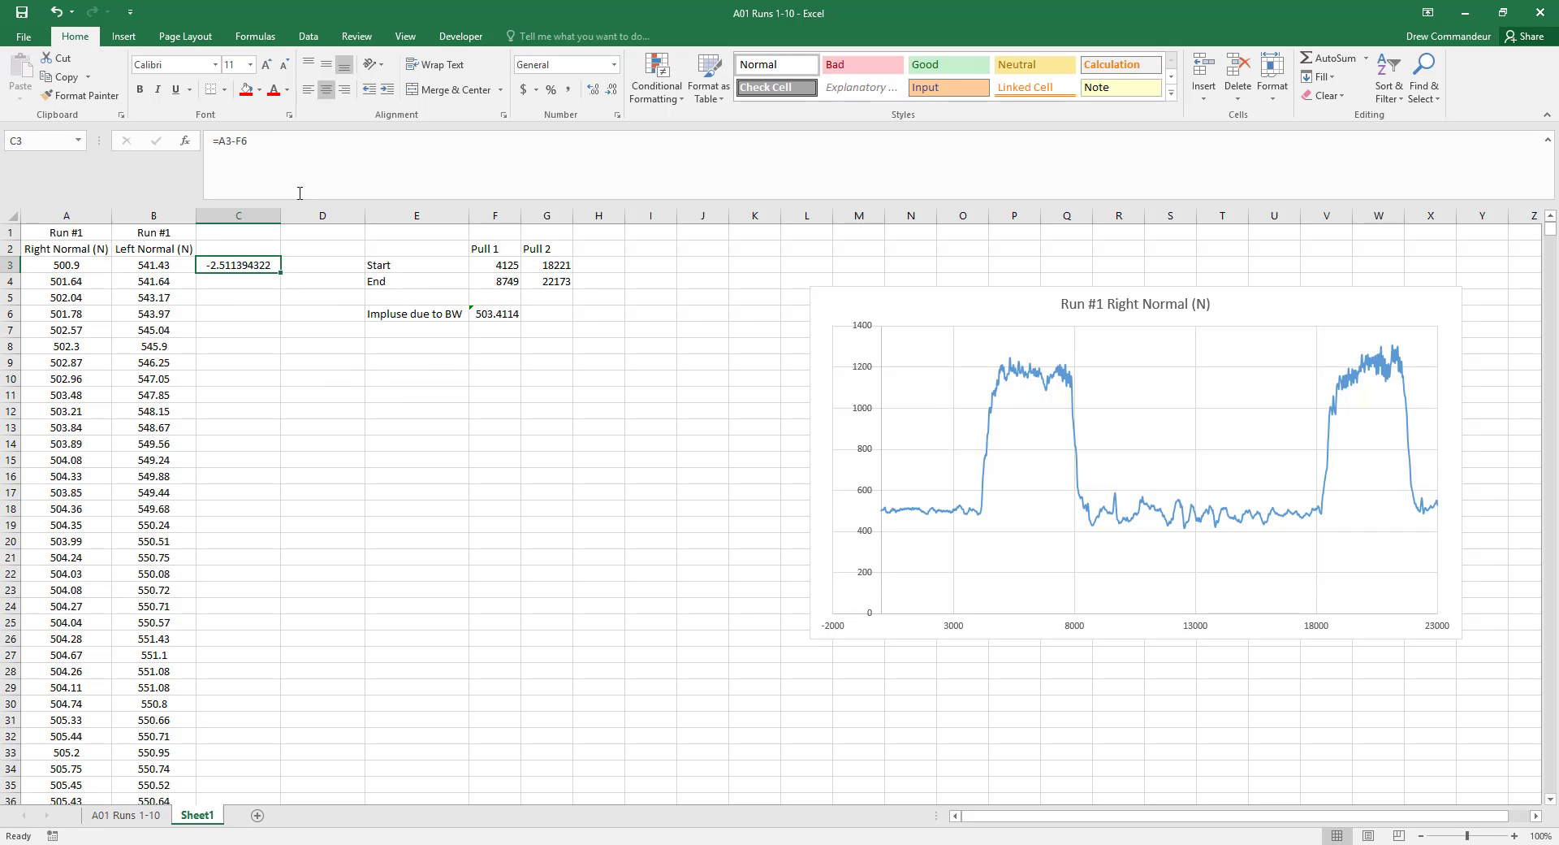
pyautogui.click(236, 141)
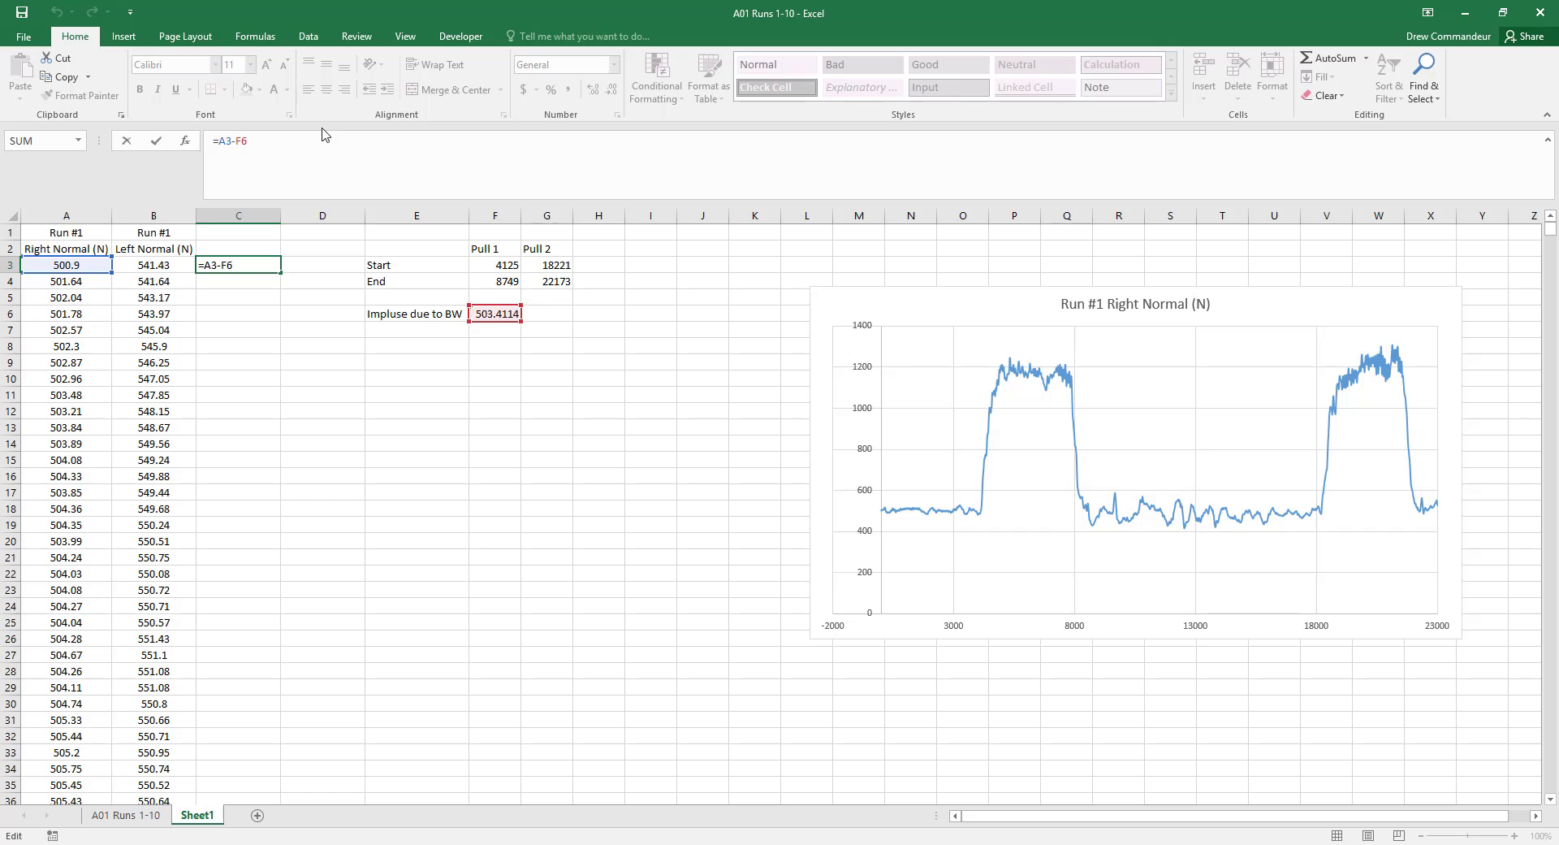
pyautogui.write('$F$')
pyautogui.press('Return')
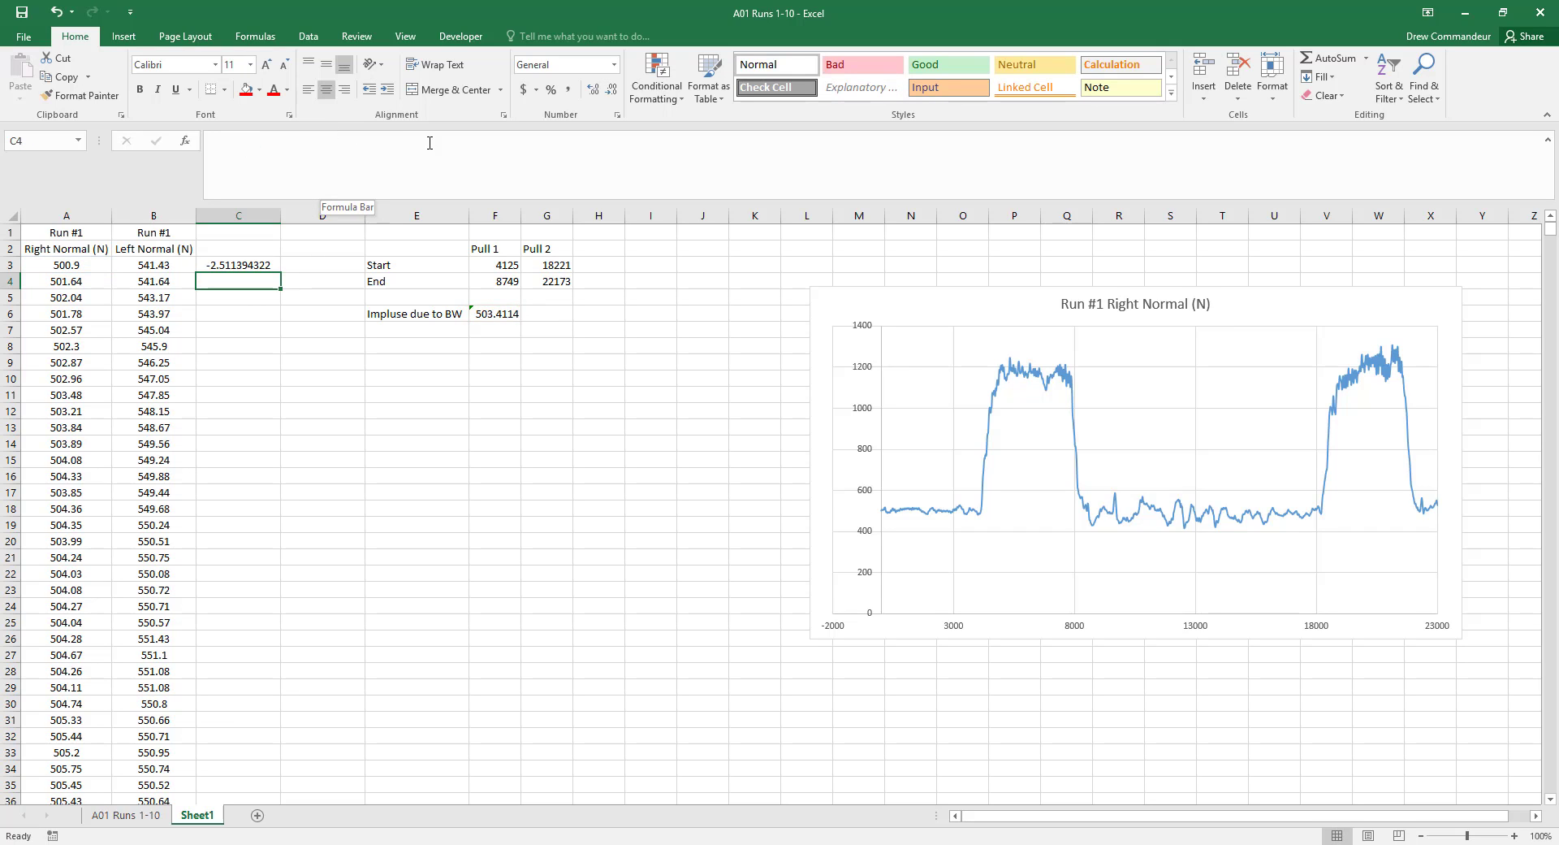
# Copy the baseline average from F6 into G6 and the subtraction formula from C3 into D3
pyautogui.click(497, 316)
pyautogui.moveTo(521, 321); pyautogui.dragTo(548, 317)
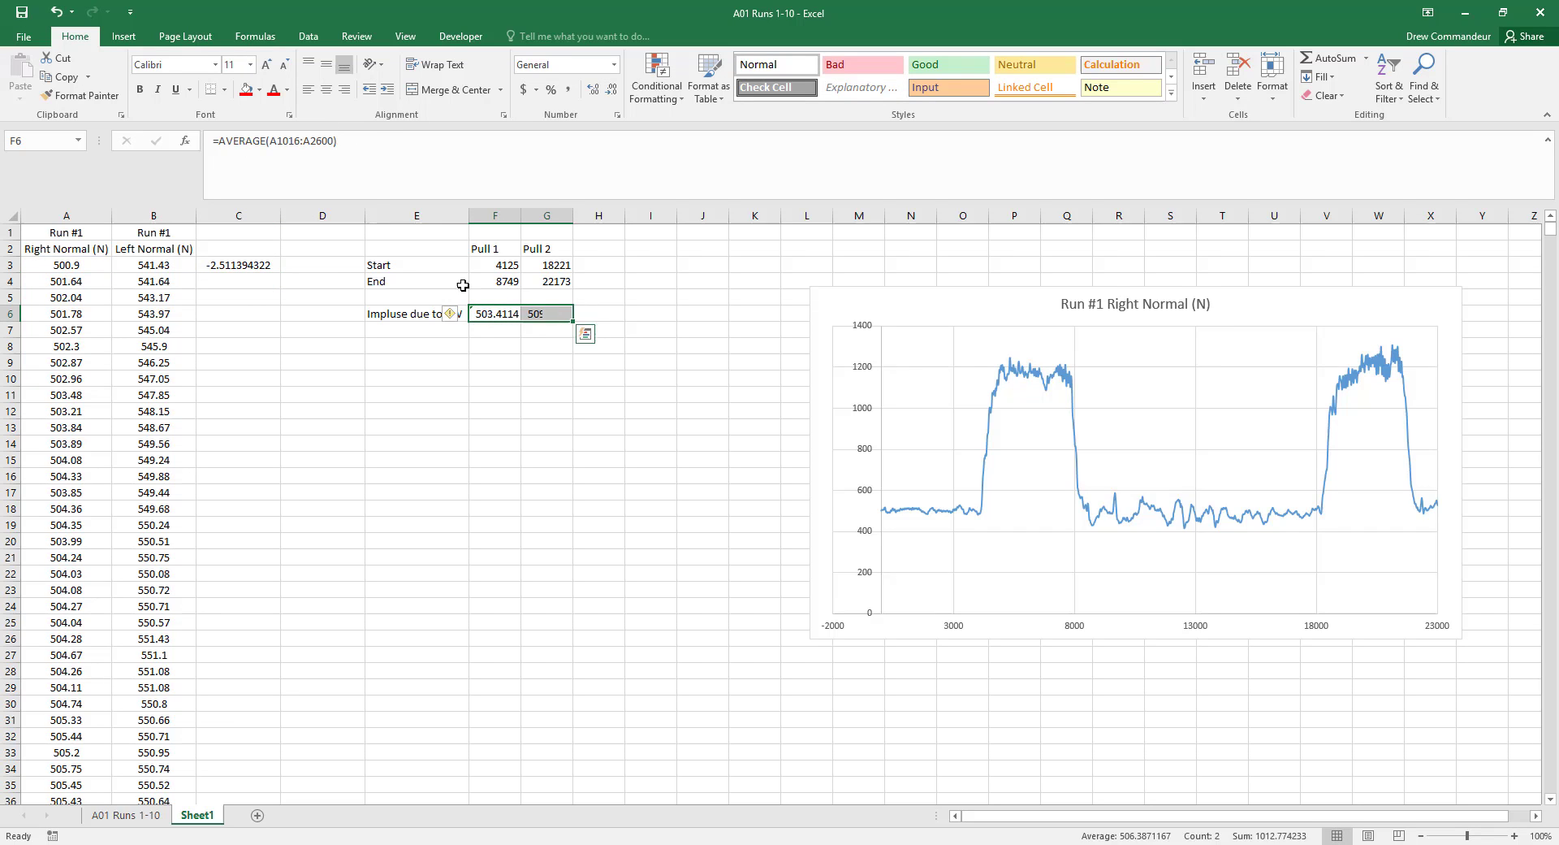
pyautogui.moveTo(244, 264); pyautogui.dragTo(341, 269)
pyautogui.hotkey('ctrl', 'r')
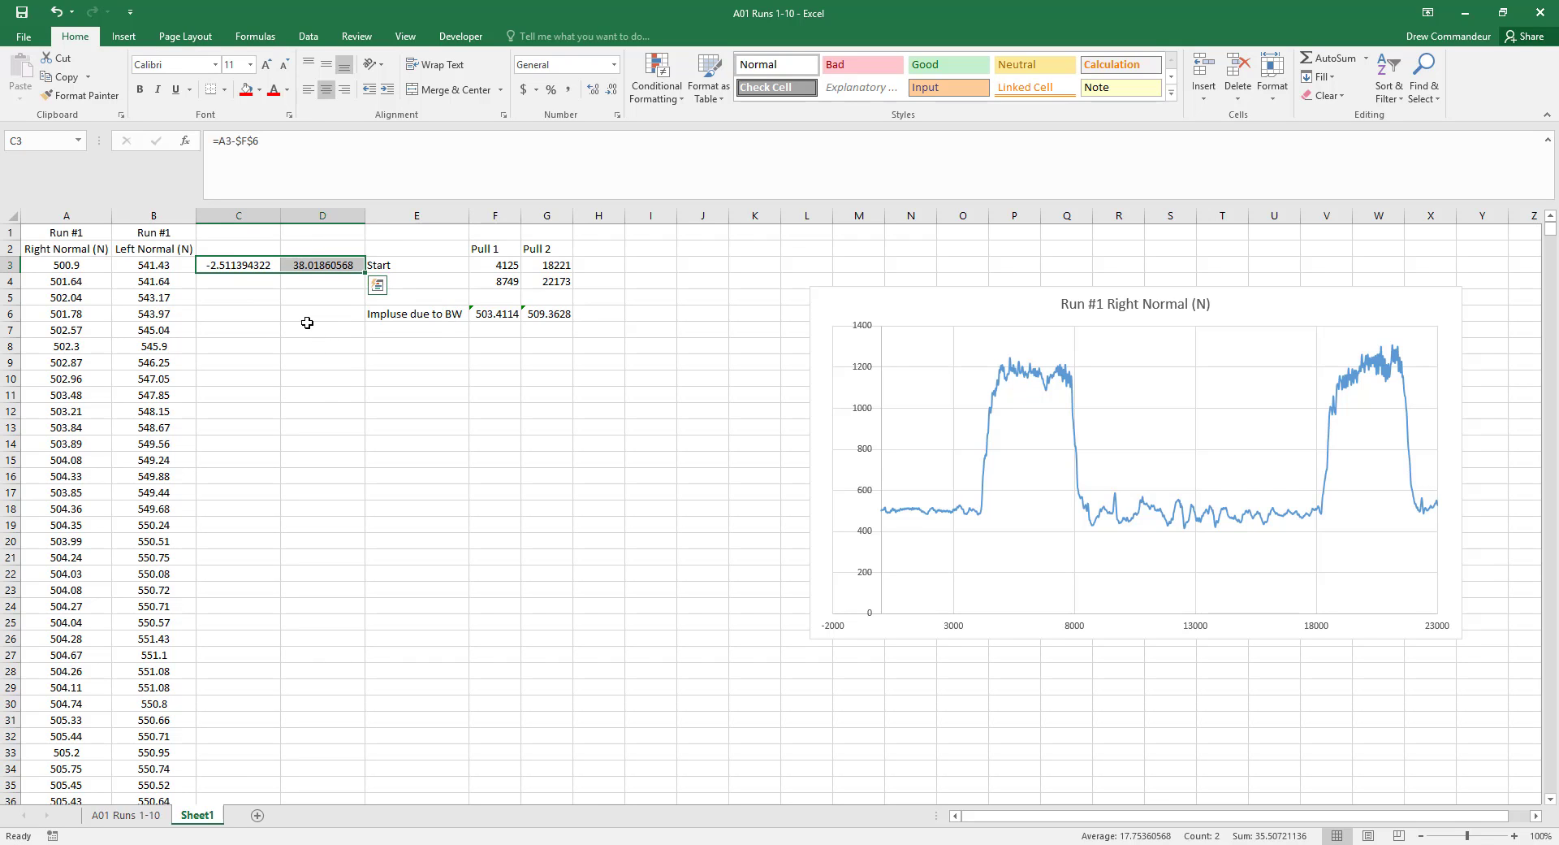
# Fill the subtraction formulas in C3:D3 down to the last data row, 23631
pyautogui.scroll(-20, 307, 323)
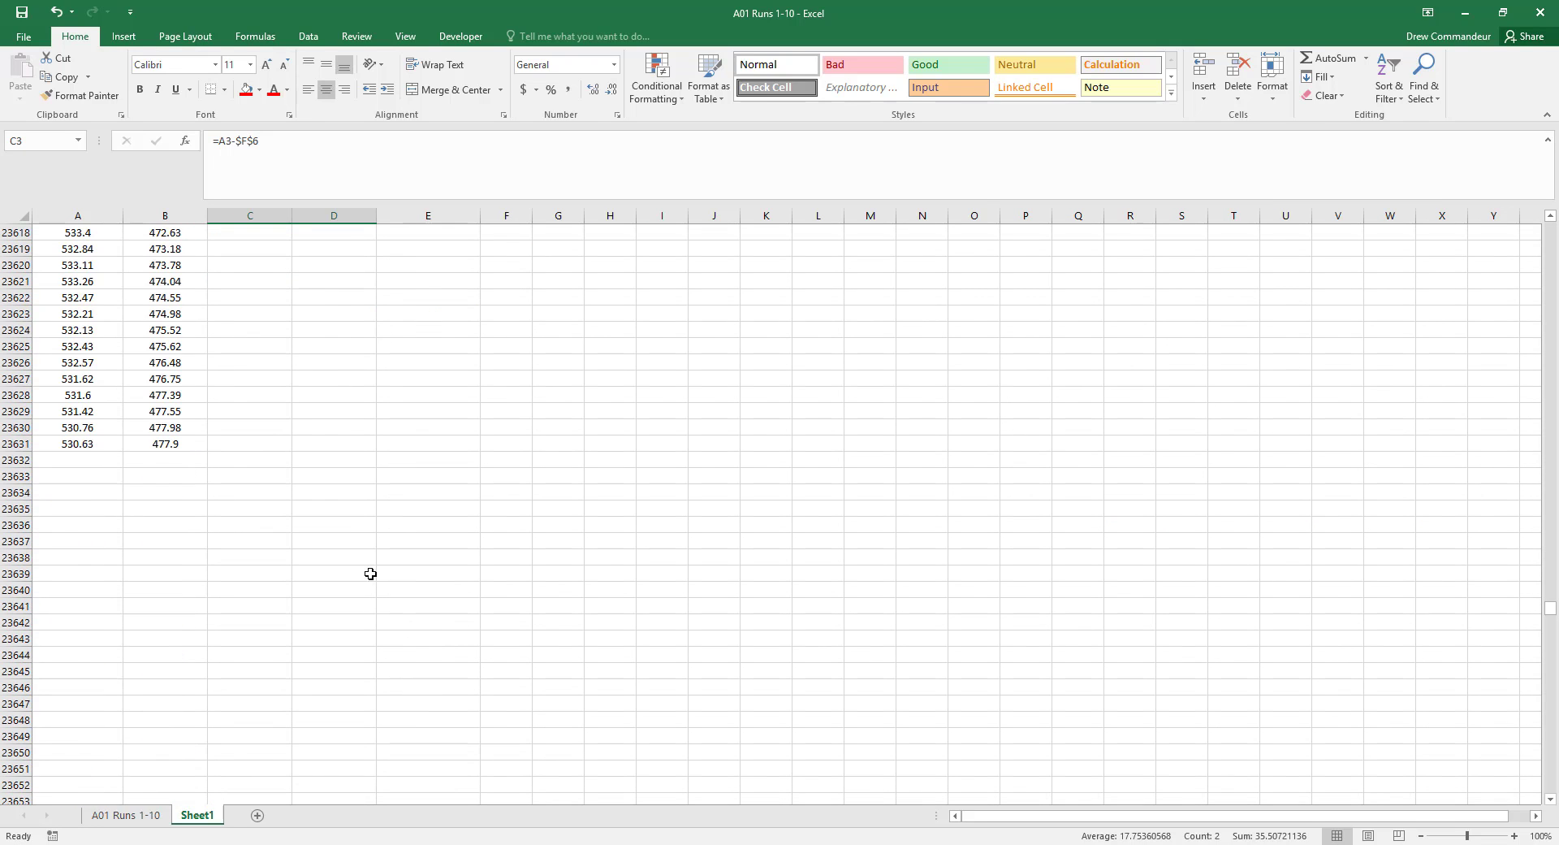
pyautogui.keyDown('shift'); pyautogui.click(335, 445); pyautogui.keyUp('shift')
pyautogui.hotkey('ctrl', 'd')
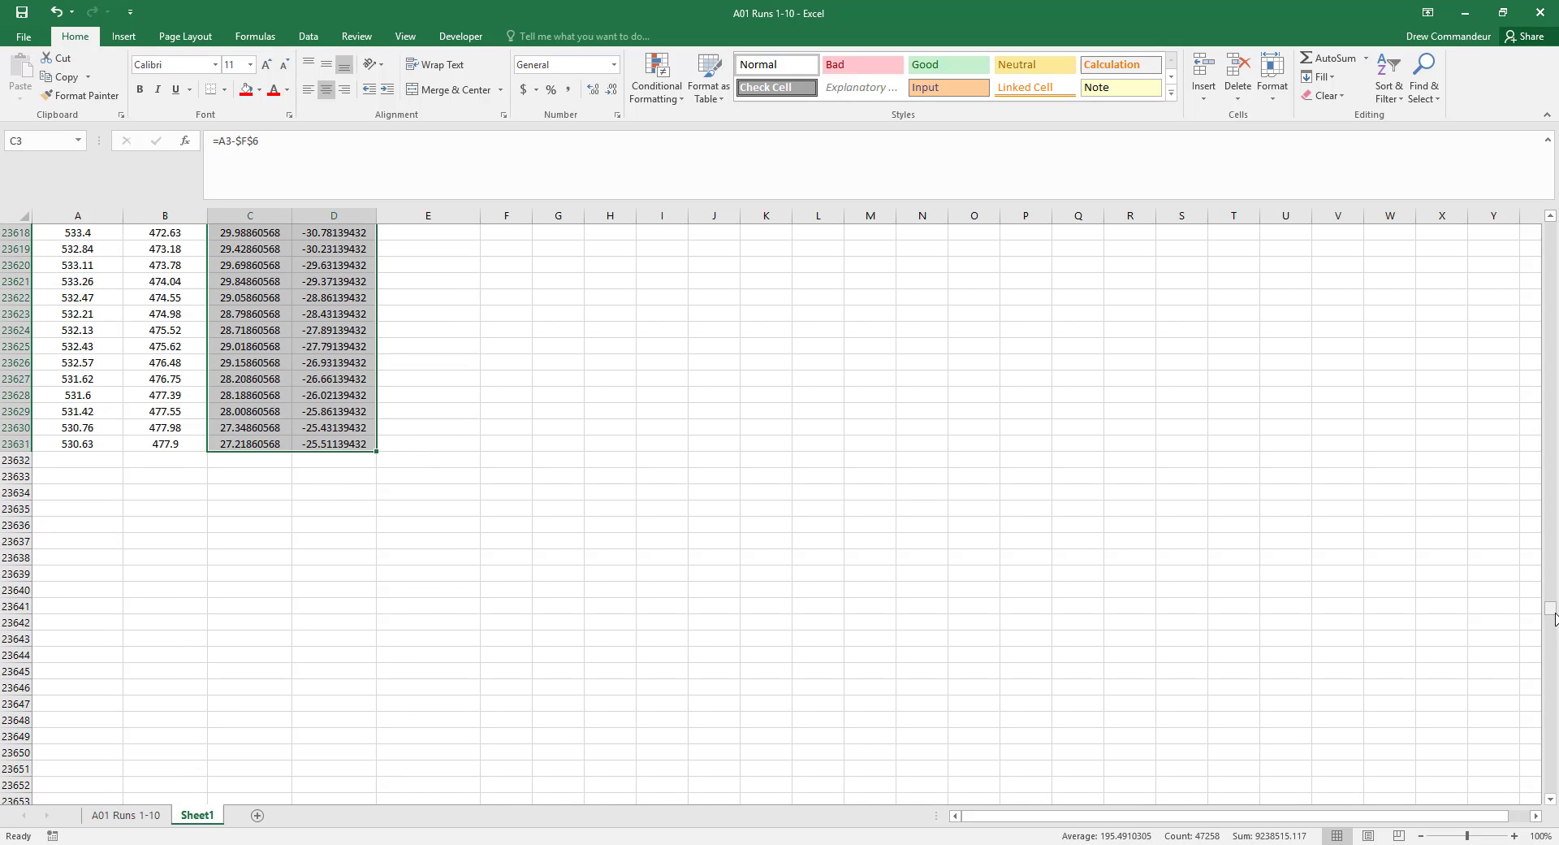
pyautogui.moveTo(1553, 617); pyautogui.dragTo(1553, 229)
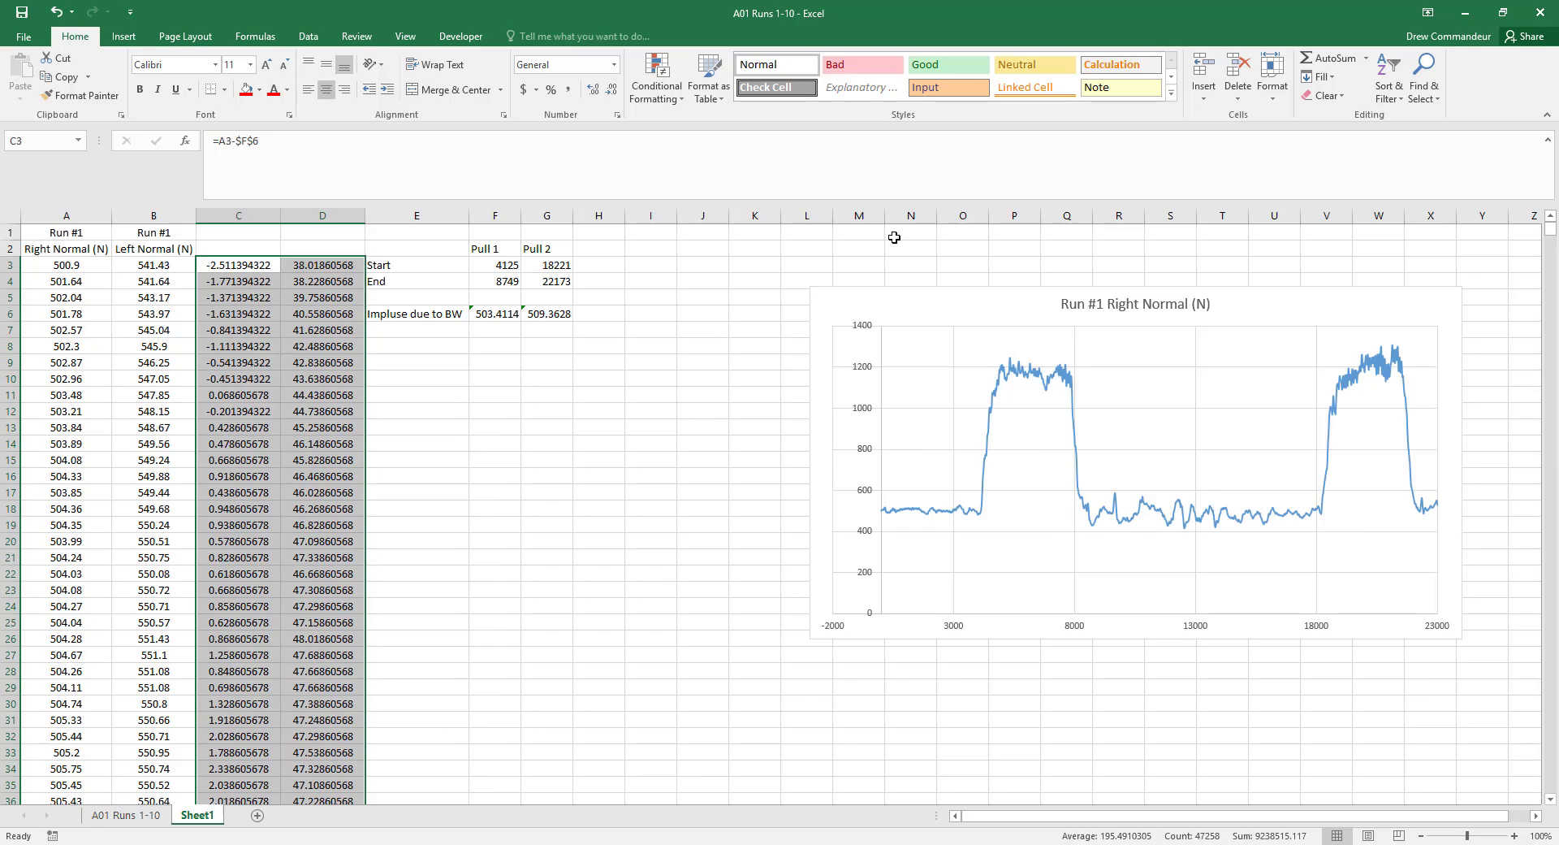
# Enter the label "Max Force" in E8 and find the first pull's maximum in F8 with =MAX(C4125:C8729)
pyautogui.click(453, 346)
pyautogui.write('Max Force')
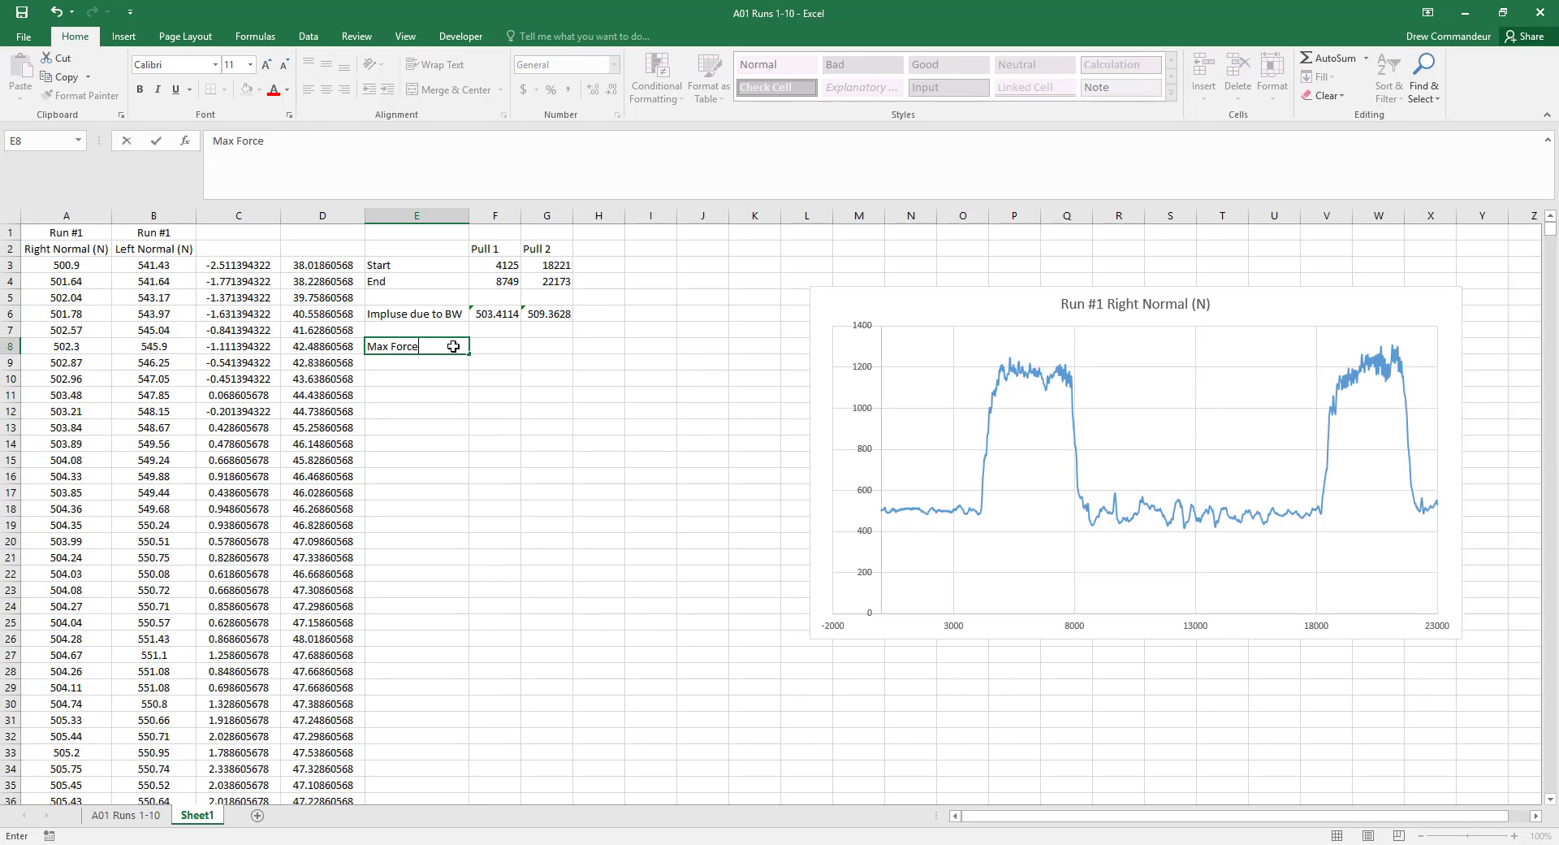
pyautogui.press('Tab')
pyautogui.write('=max(')
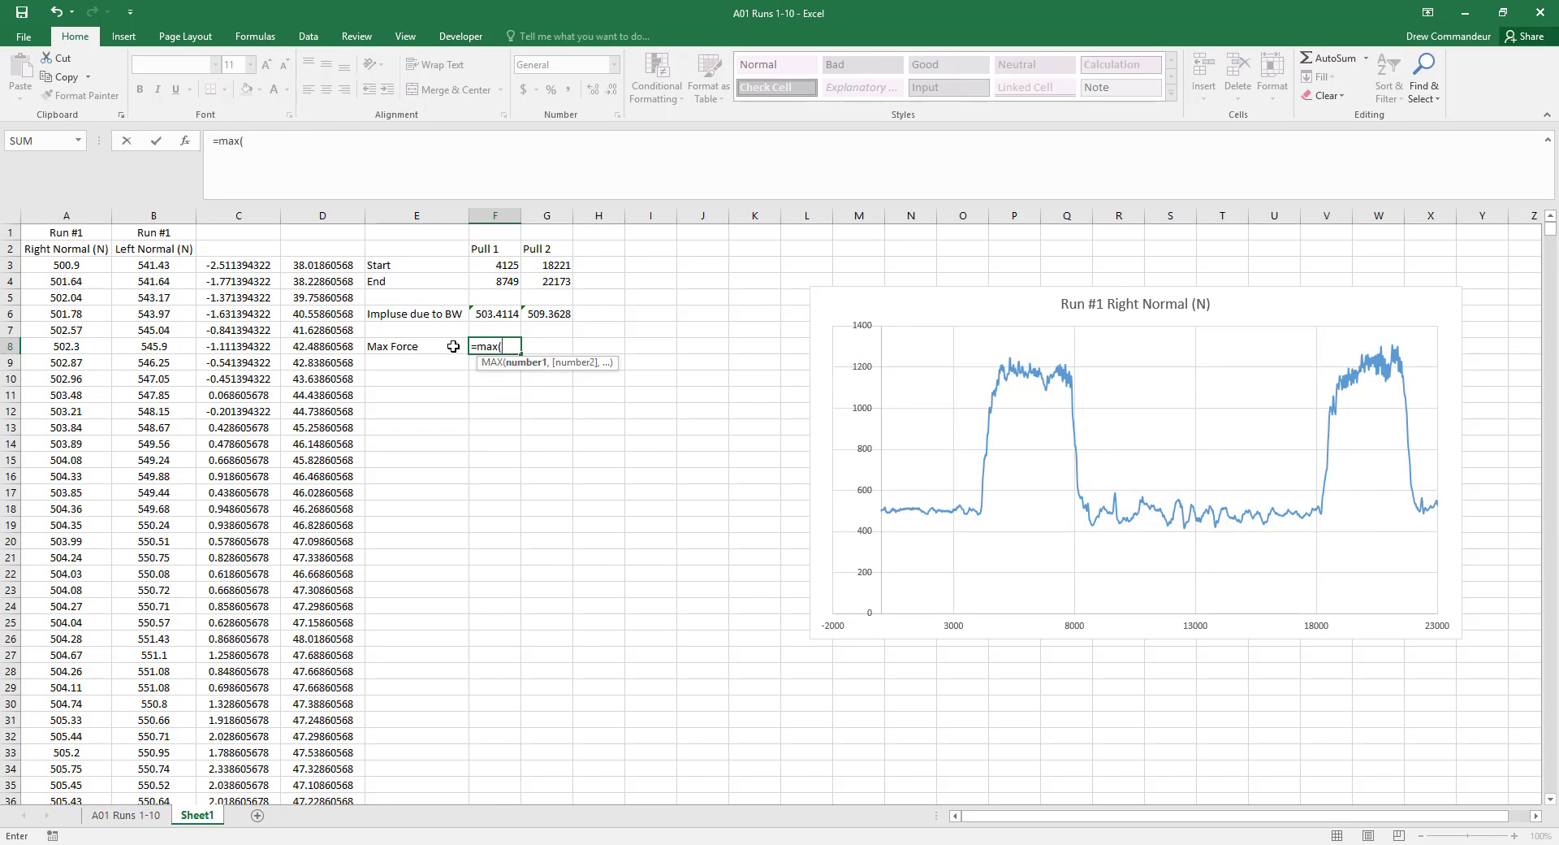
pyautogui.write('C4')
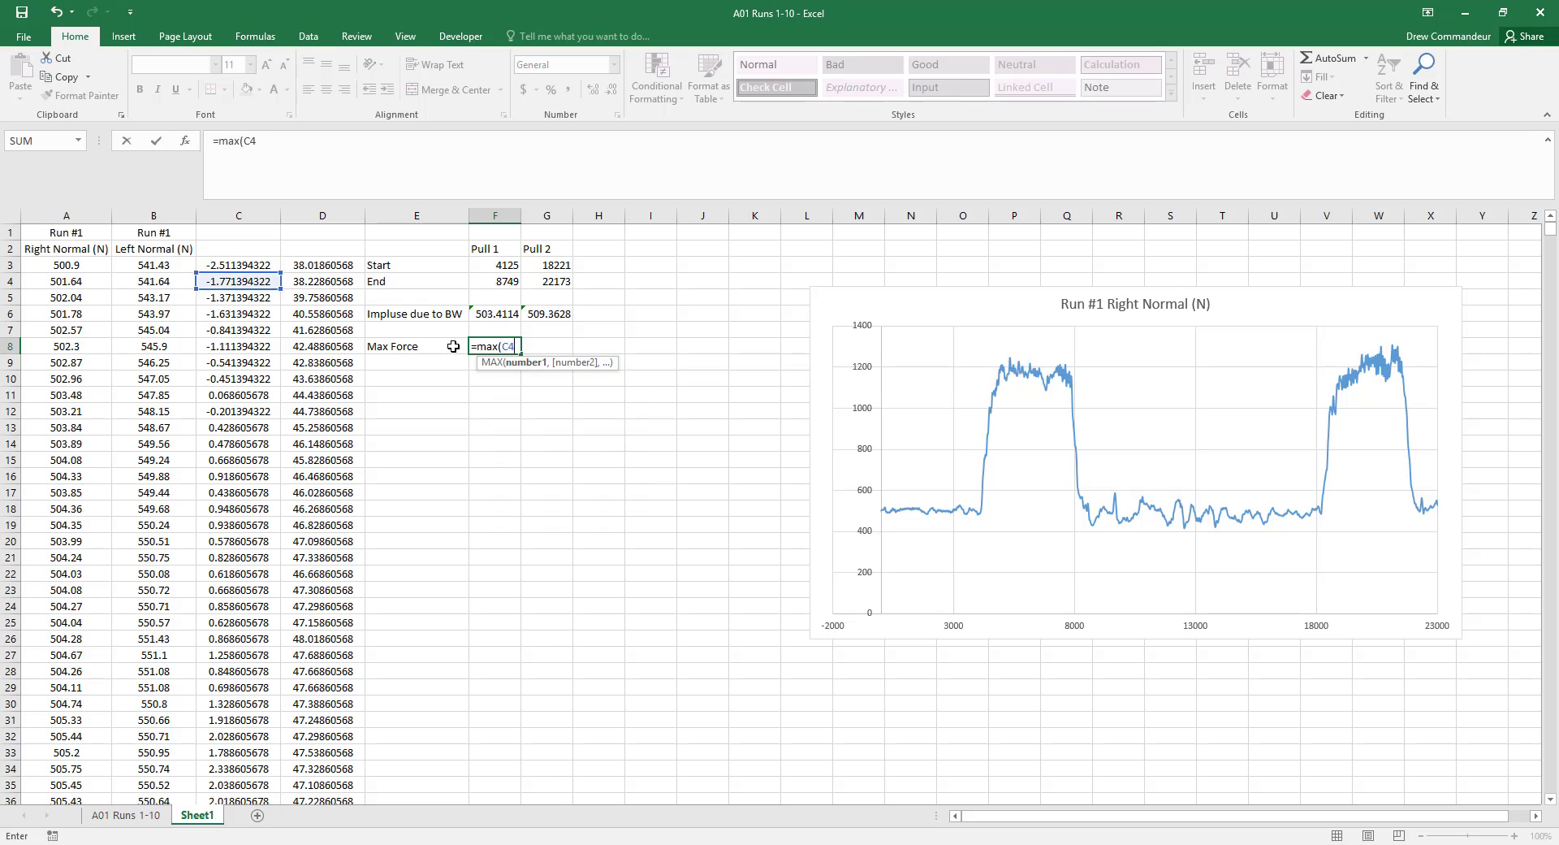
pyautogui.write('125:C87')
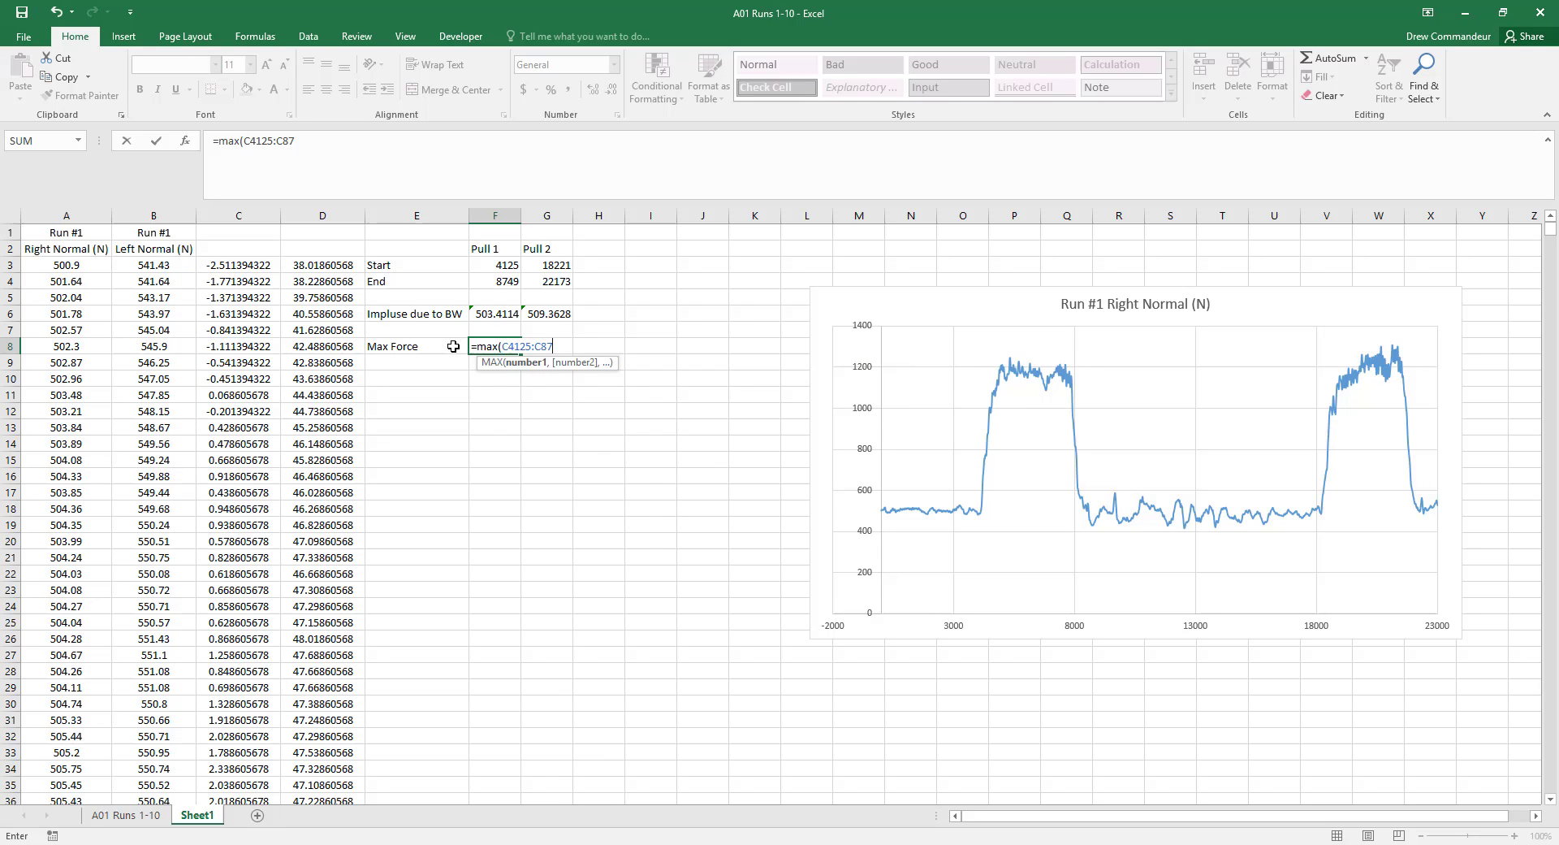
pyautogui.write('29)')
pyautogui.press('Return')
# Copy the maximum force formula from F8 into G8 under Pull 2
pyautogui.press('Up')
pyautogui.hotkey('shift', 'Right')
pyautogui.hotkey('ctrl', 'r')
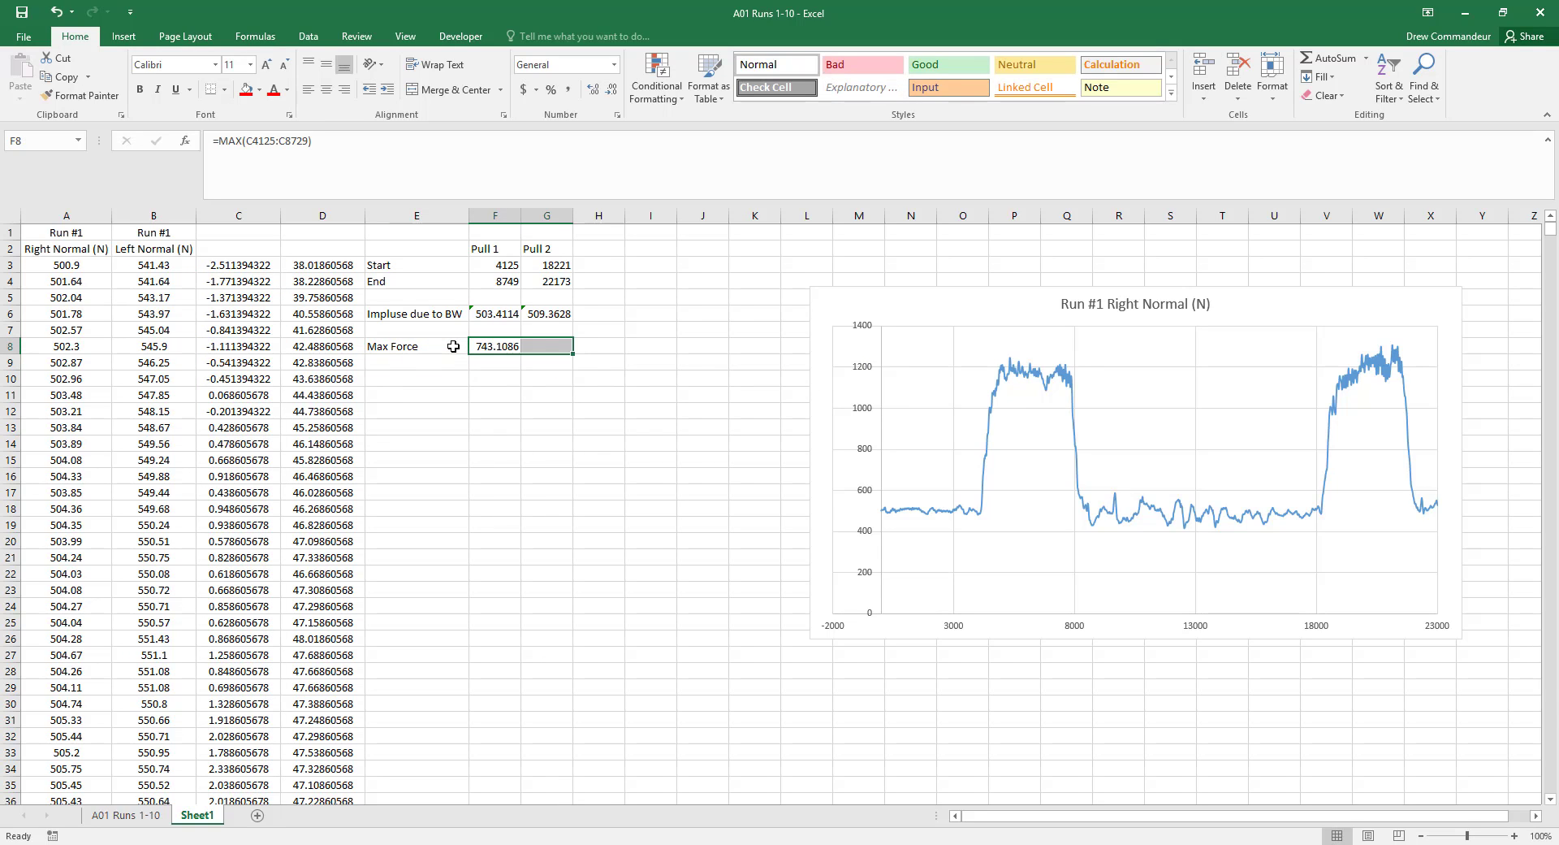
# Enter the label "Impluse" in E10, without the suggested "due to BW" ending
pyautogui.press('Down')
pyautogui.press('Left')
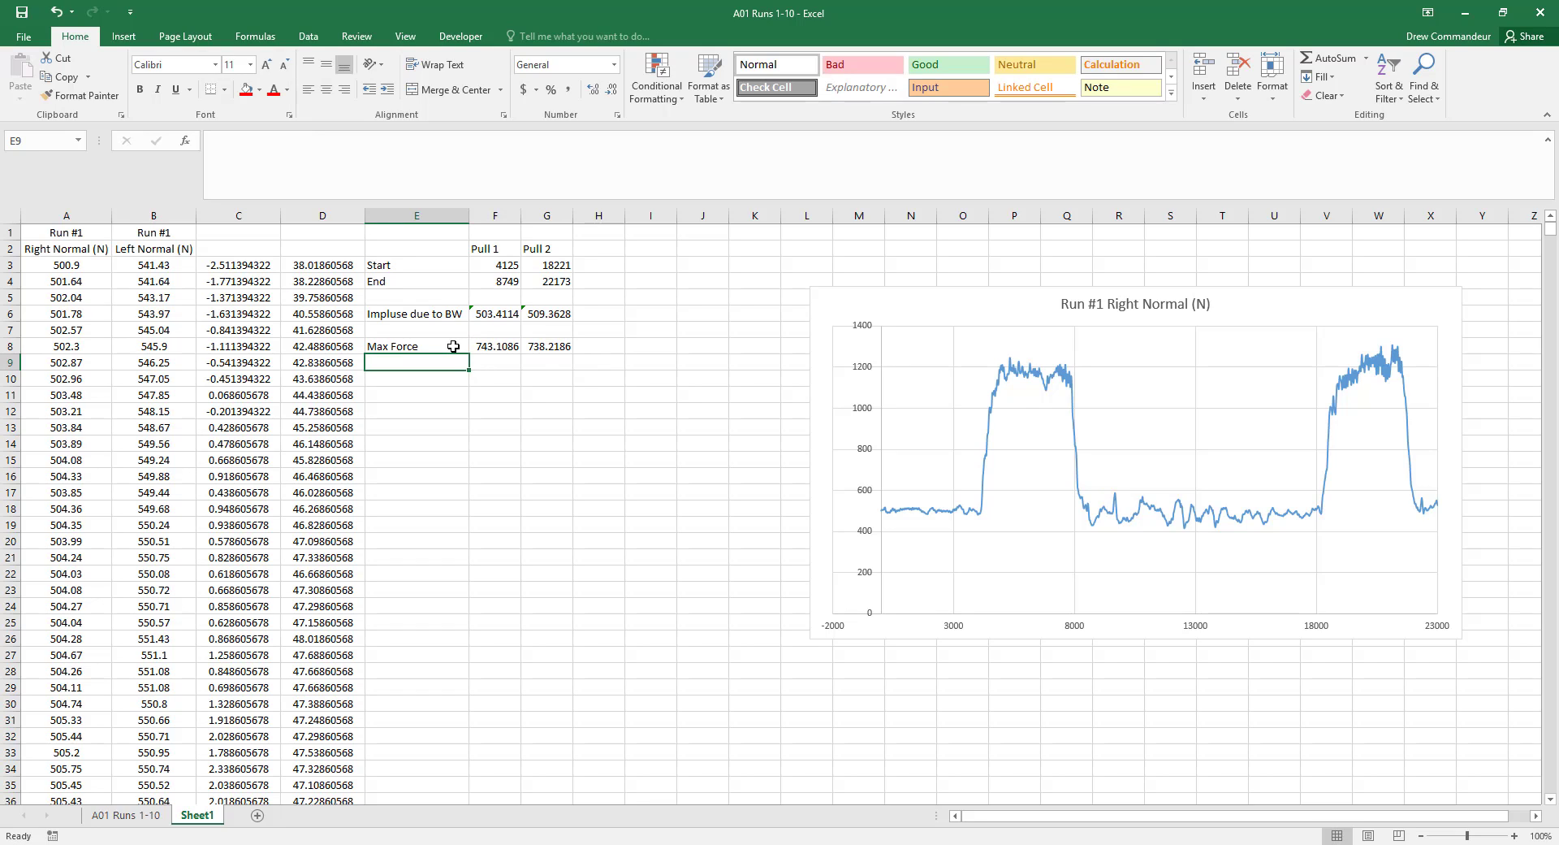
pyautogui.press('Down')
pyautogui.write('Im')
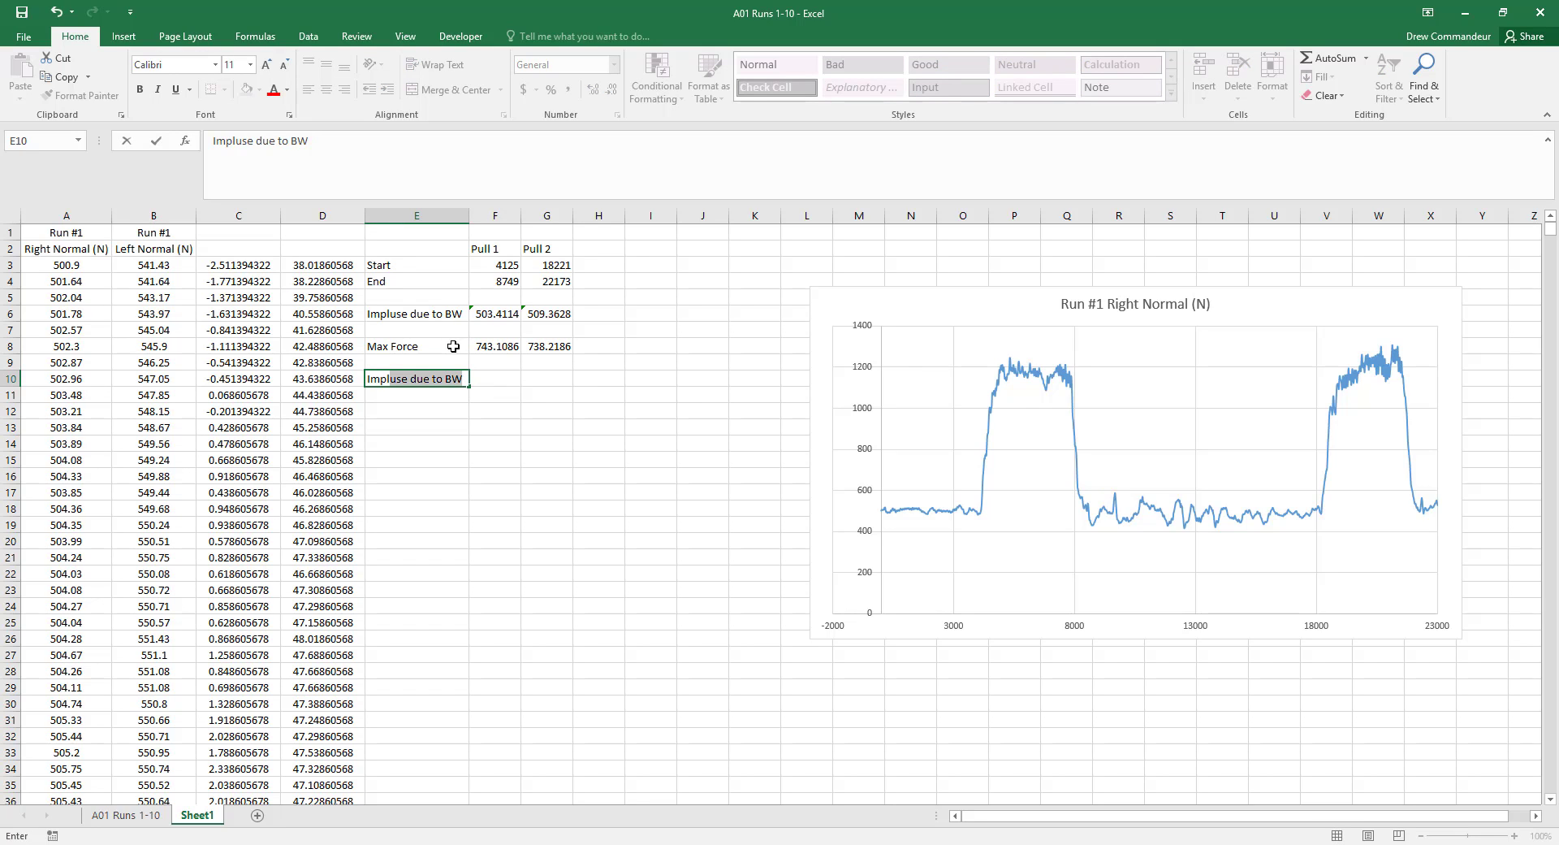
pyautogui.write('pluse')
pyautogui.press('Delete')
pyautogui.press('Tab')
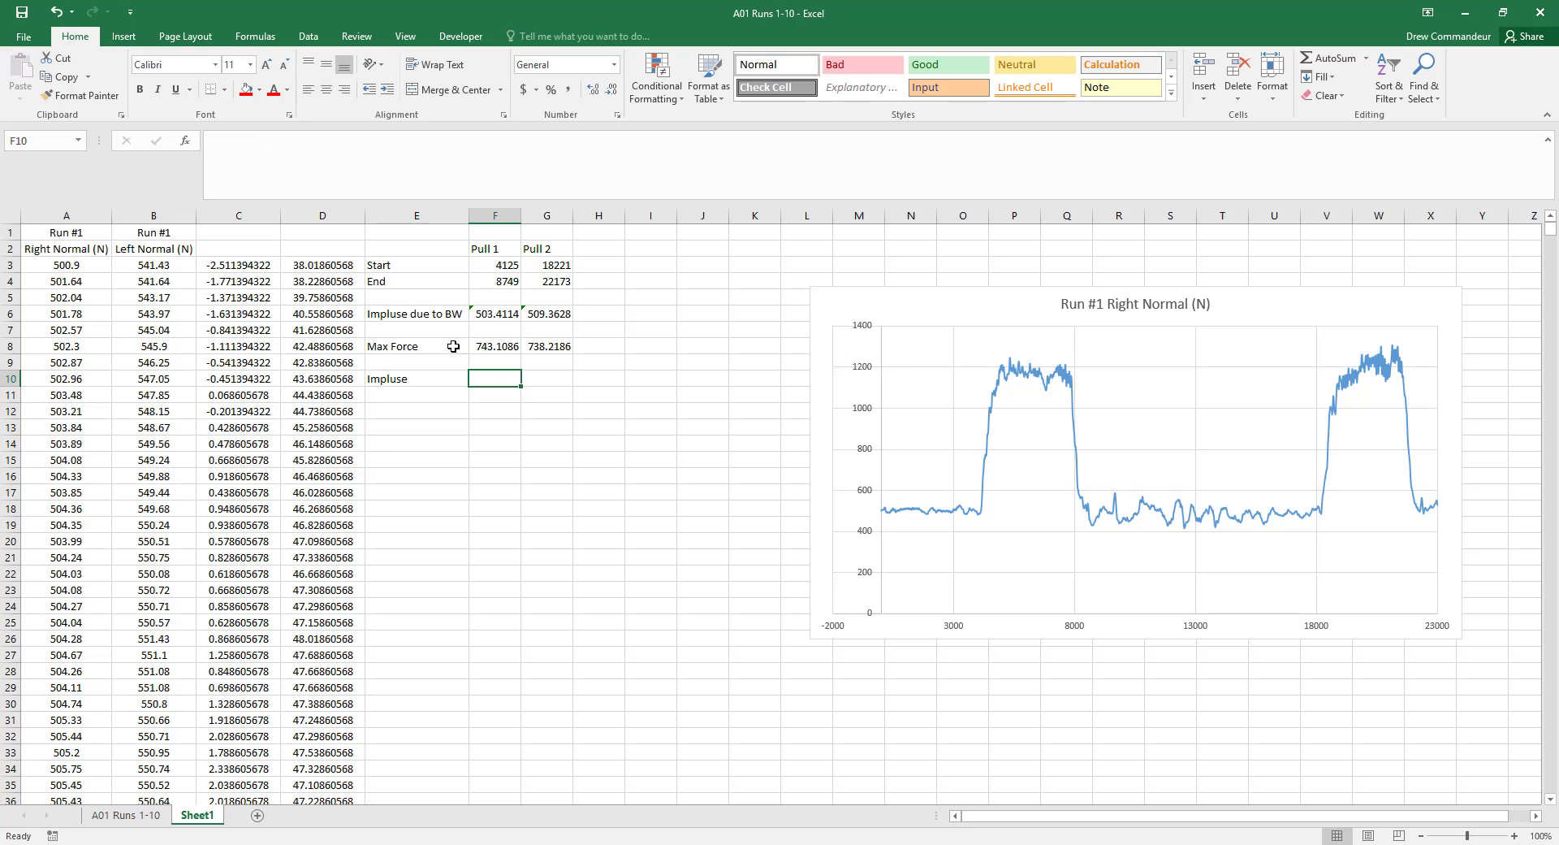
# Read the start of the first pull's plateau off the chart and enter 4747 in I3
pyautogui.click(994, 393)
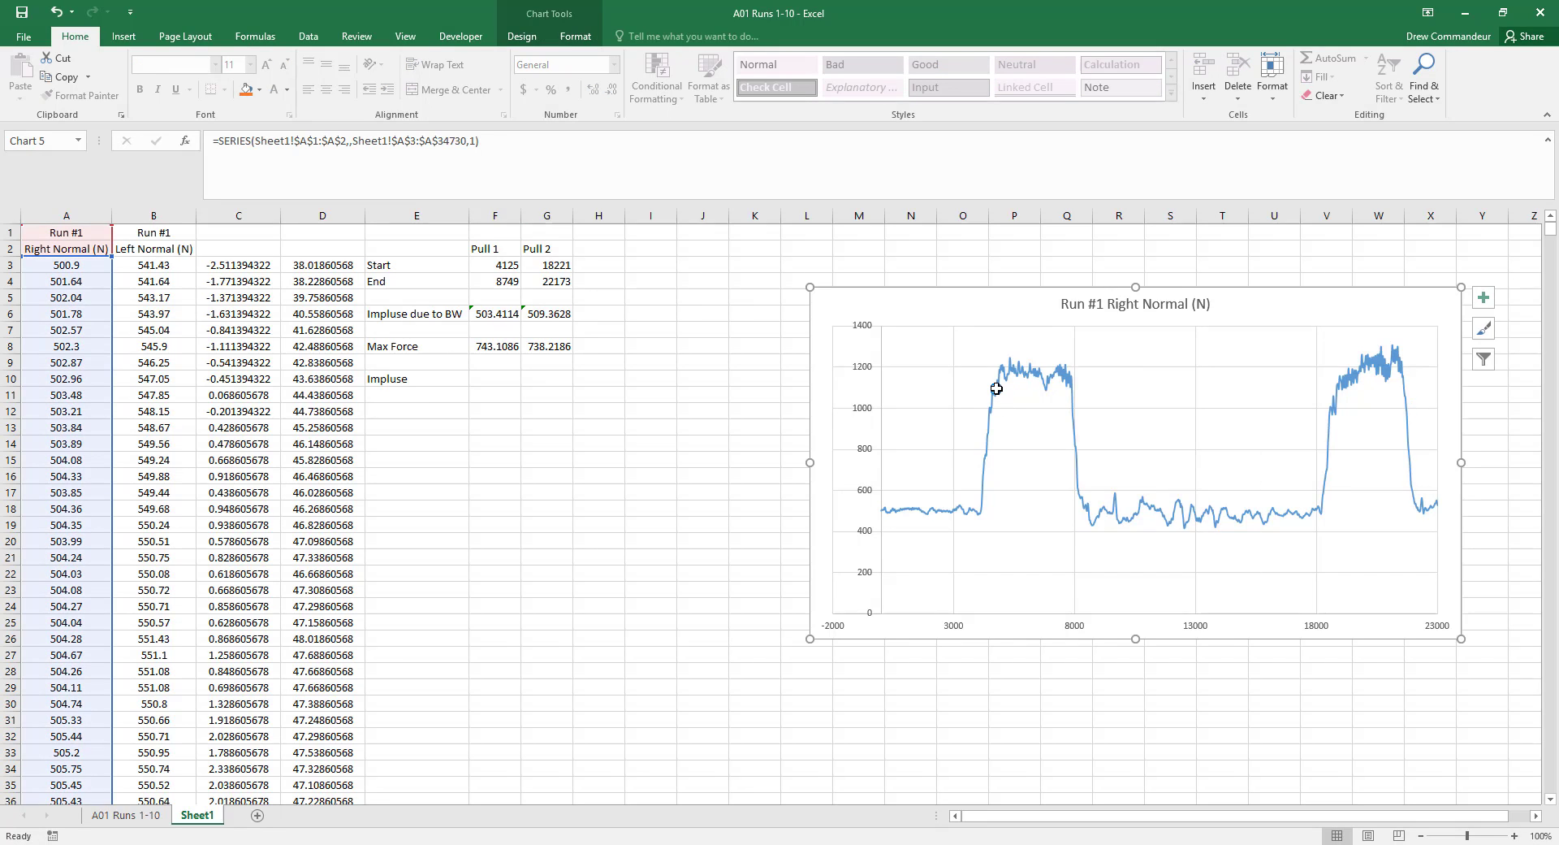
pyautogui.moveTo(997, 390)
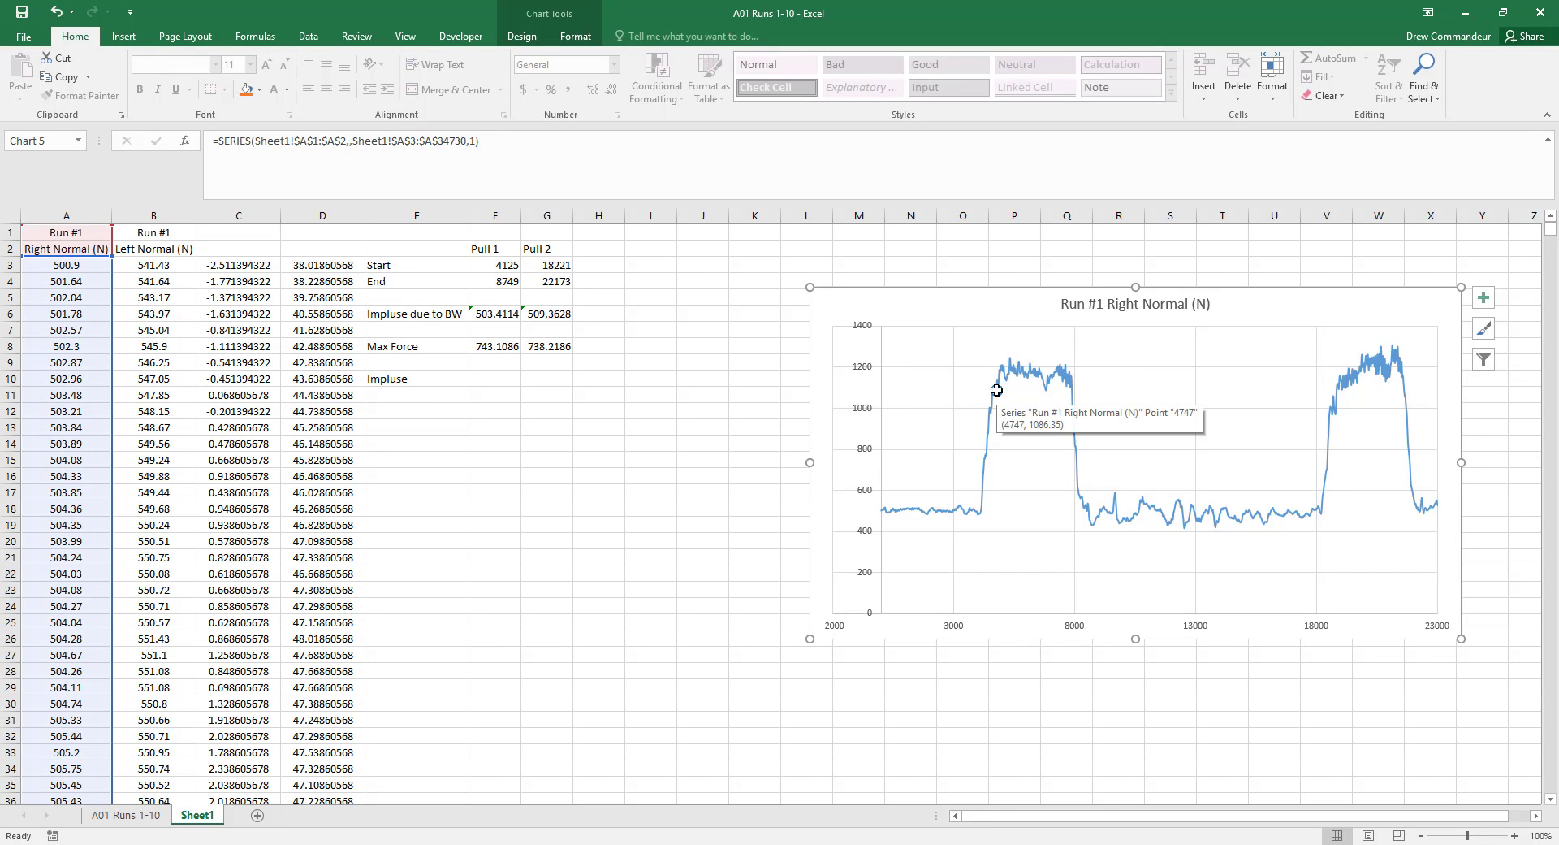
pyautogui.click(638, 266)
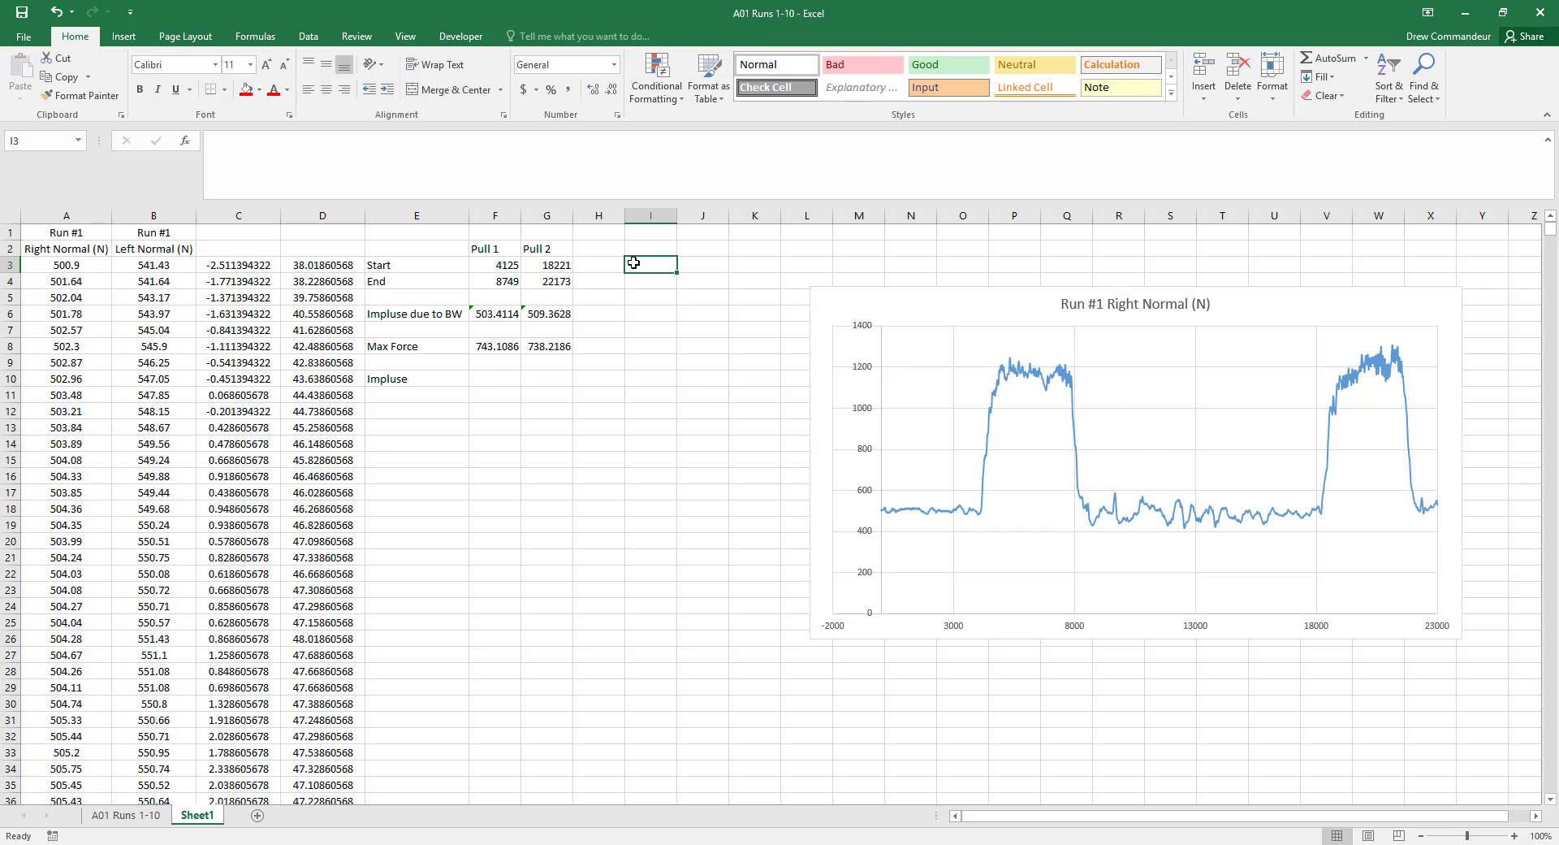
pyautogui.write('4747')
pyautogui.press('Return')
# Read the end of the first pull's plateau off the chart and enter 7888 in I4
pyautogui.click(1073, 388)
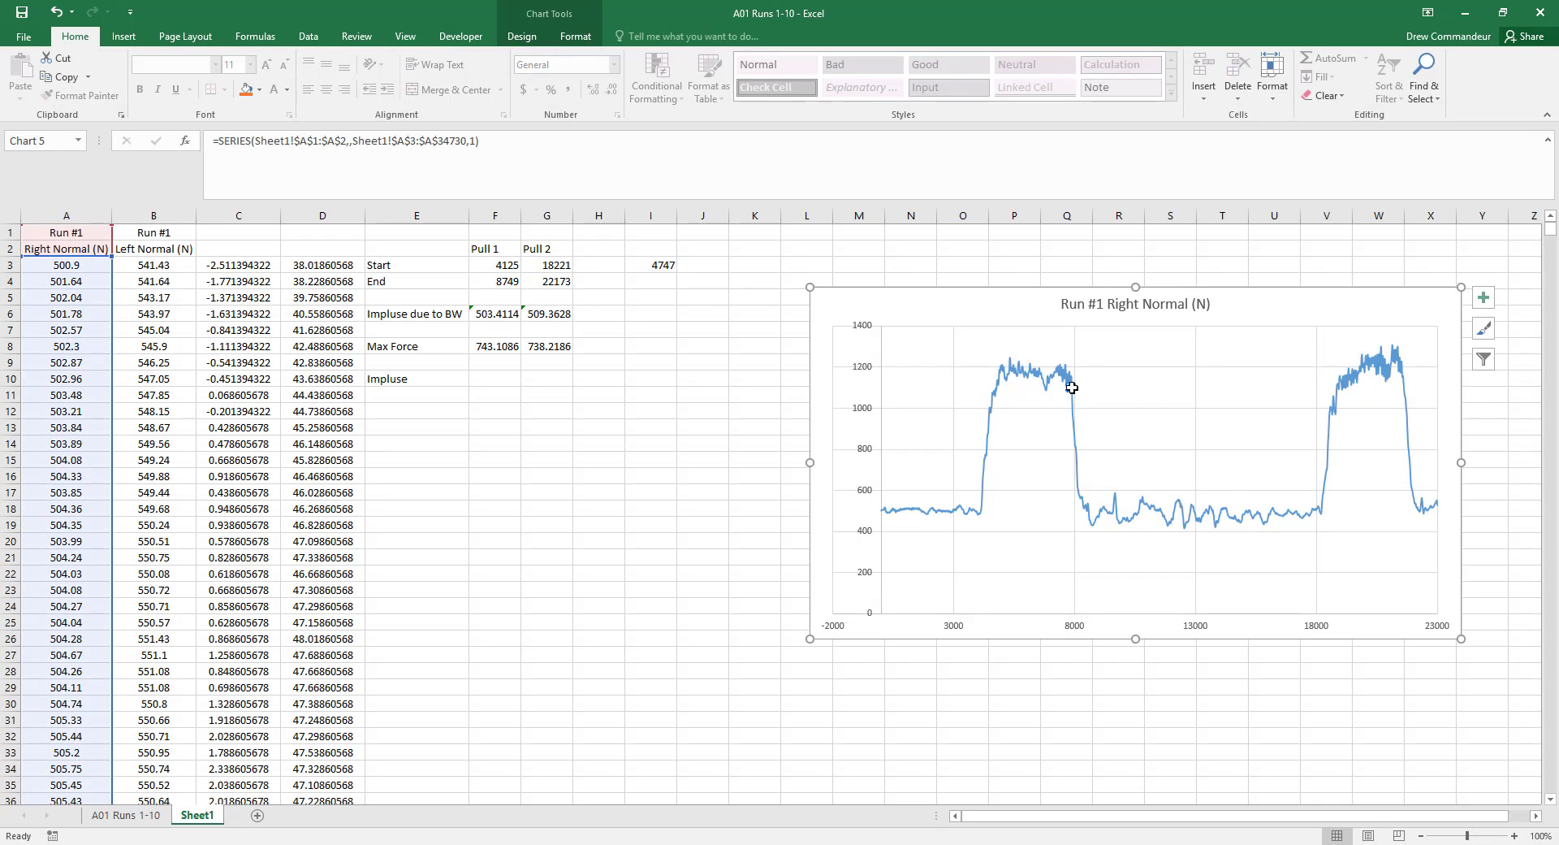
pyautogui.moveTo(1072, 388)
pyautogui.click(655, 281)
pyautogui.write('7888')
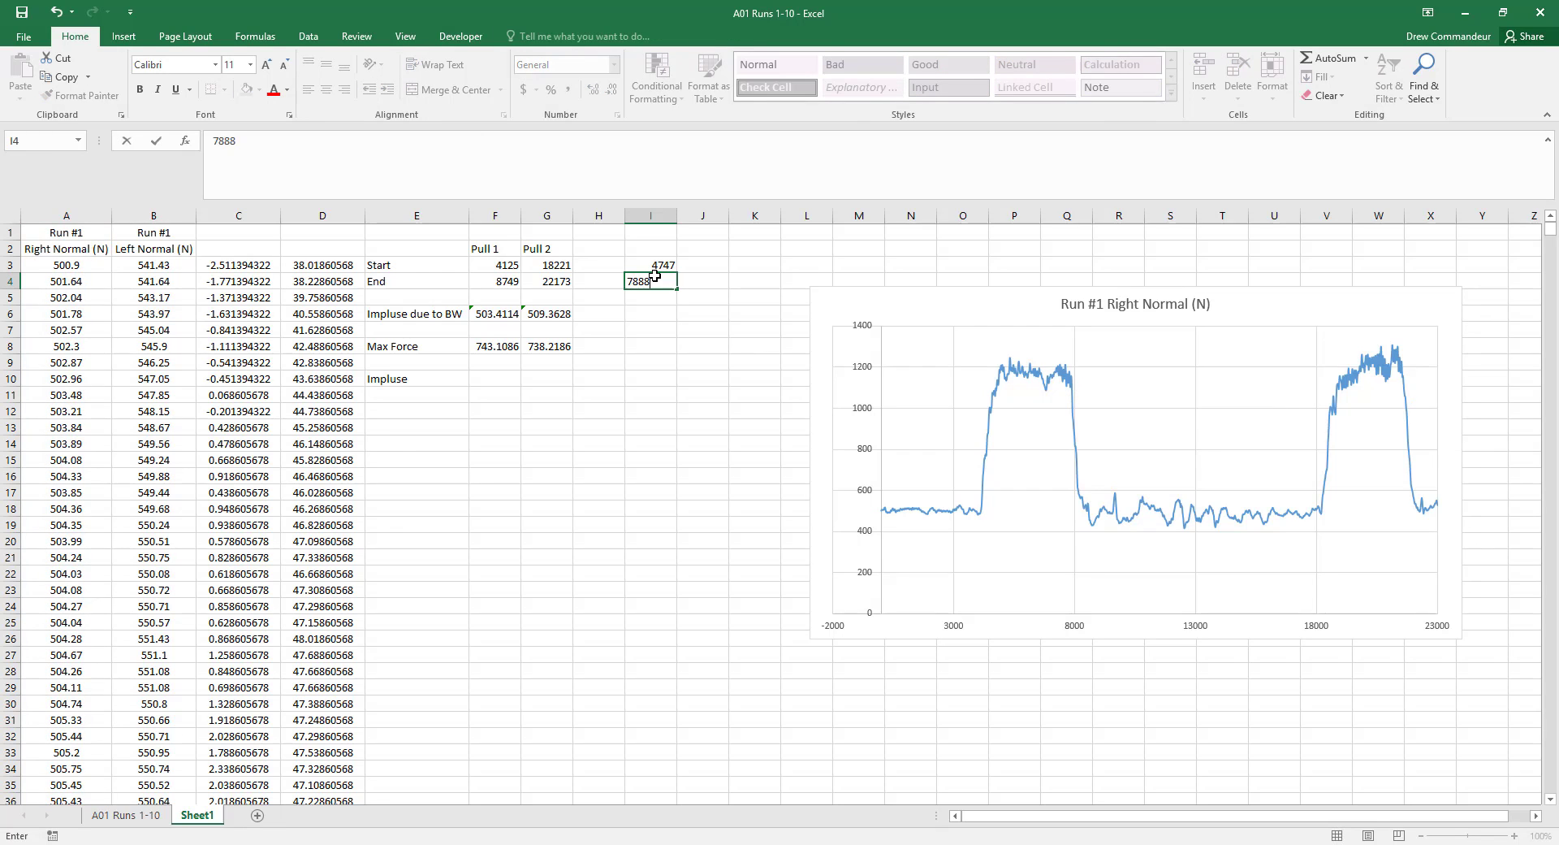
pyautogui.press('Tab')
pyautogui.press('Up')
# Set the minimum bound of the chart's horizontal axis to 18000 to zoom in on the second pull
pyautogui.click(1351, 384)
pyautogui.doubleClick(1320, 632)
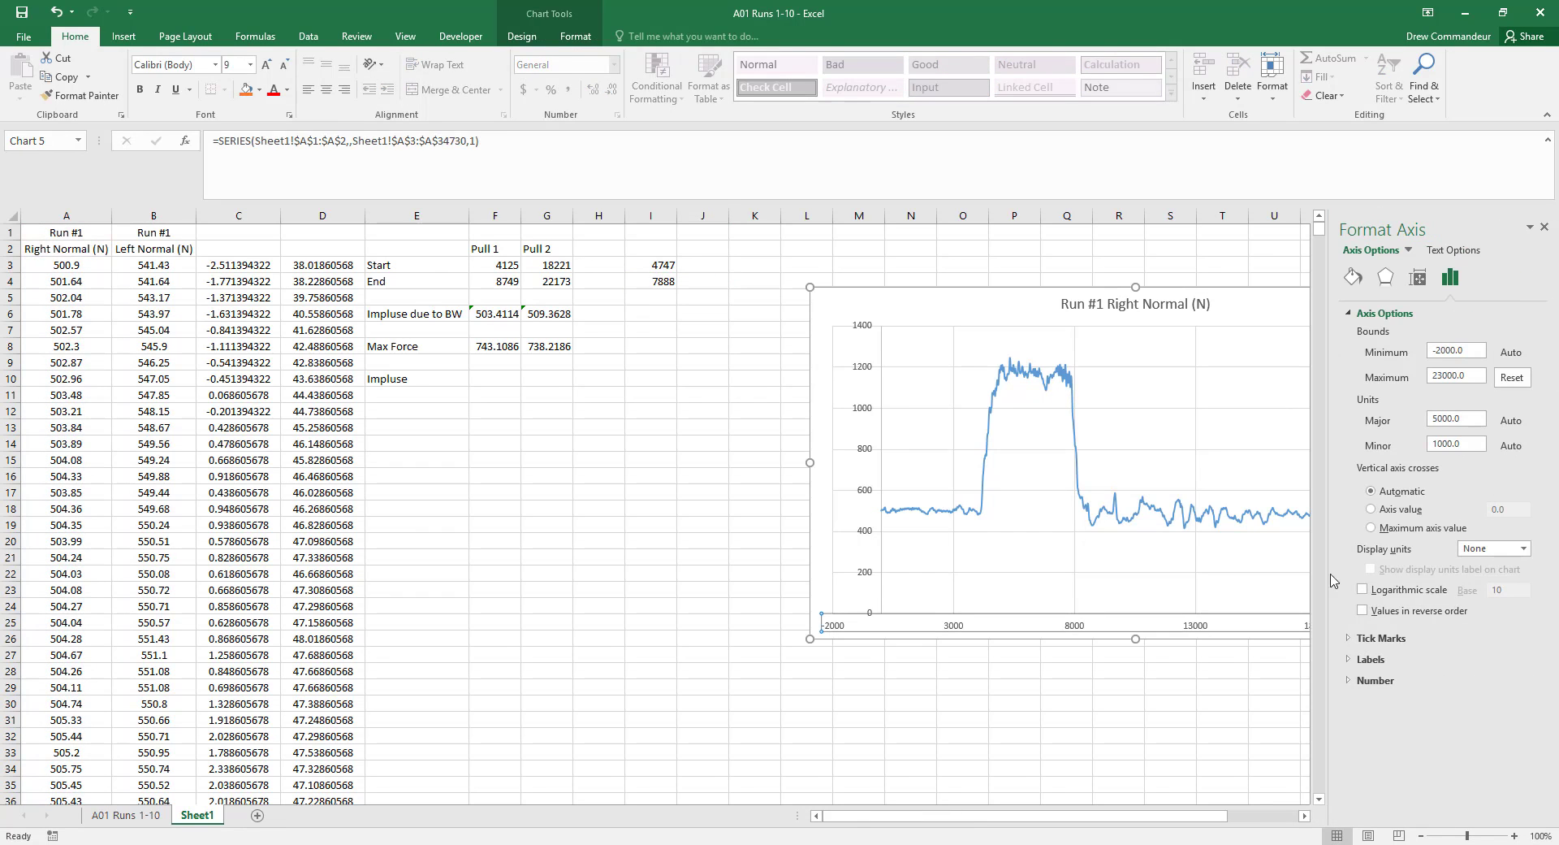
pyautogui.moveTo(1485, 351); pyautogui.dragTo(1412, 355)
pyautogui.write('18000')
pyautogui.press('Return')
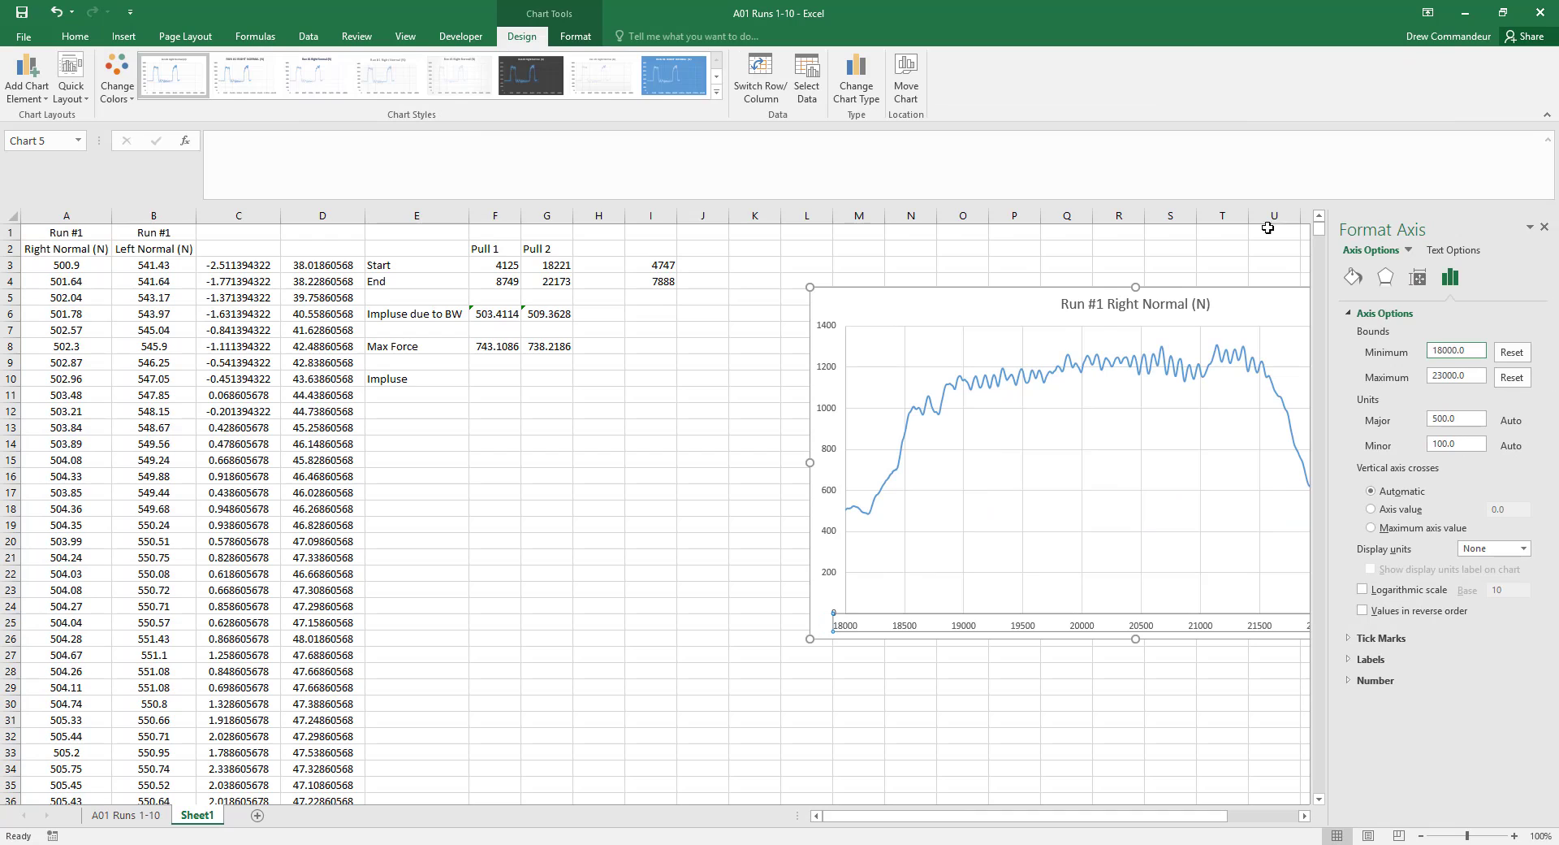
pyautogui.click(1545, 226)
# Read the start of the second pull's plateau off the chart and enter 18671 in J3
pyautogui.click(923, 413)
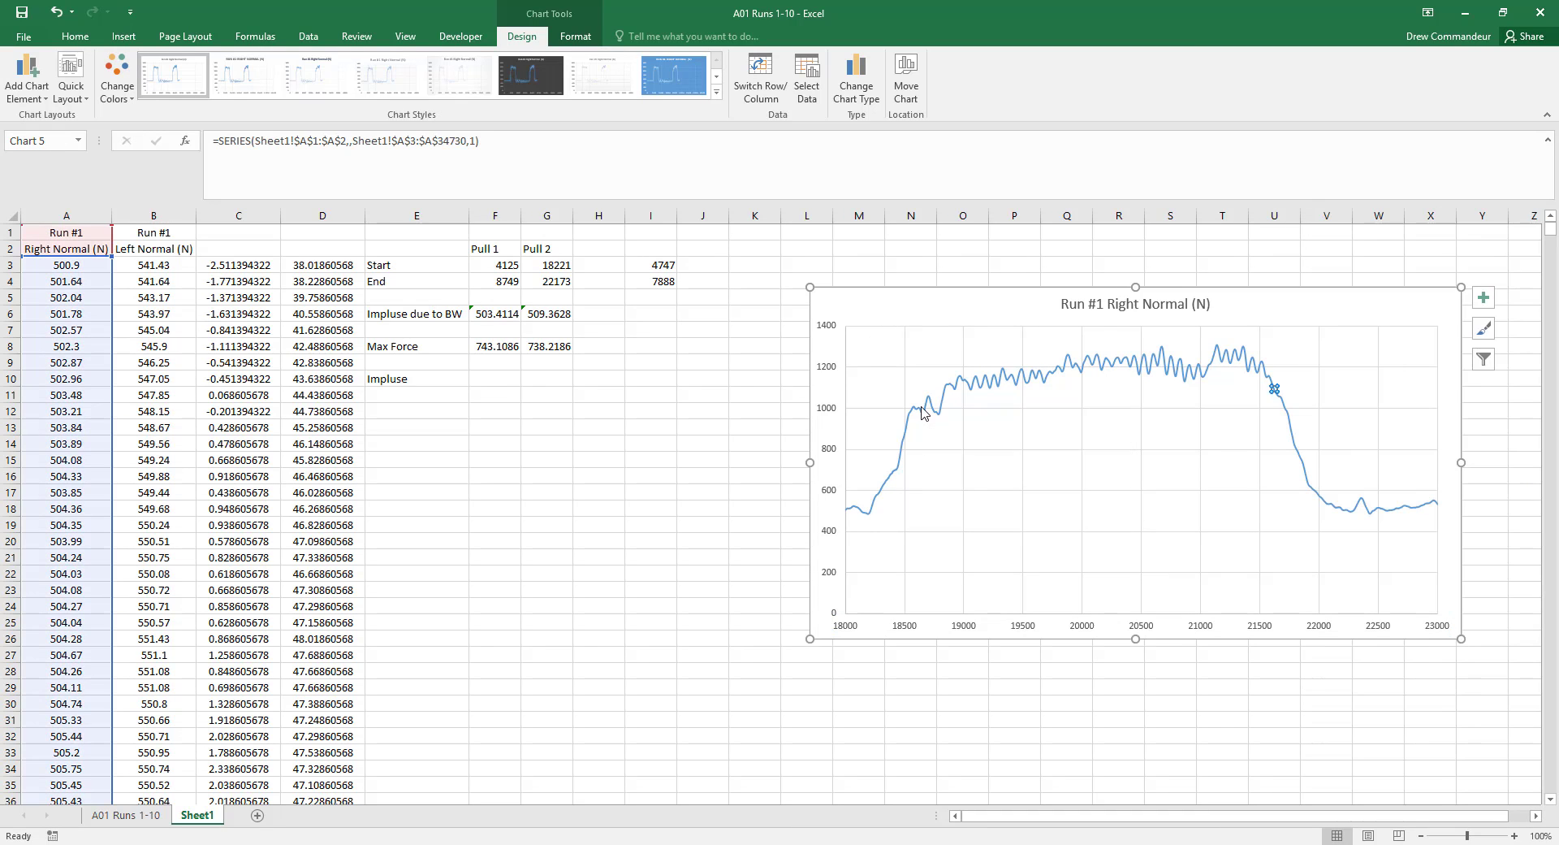
pyautogui.click(704, 265)
pyautogui.write('18671')
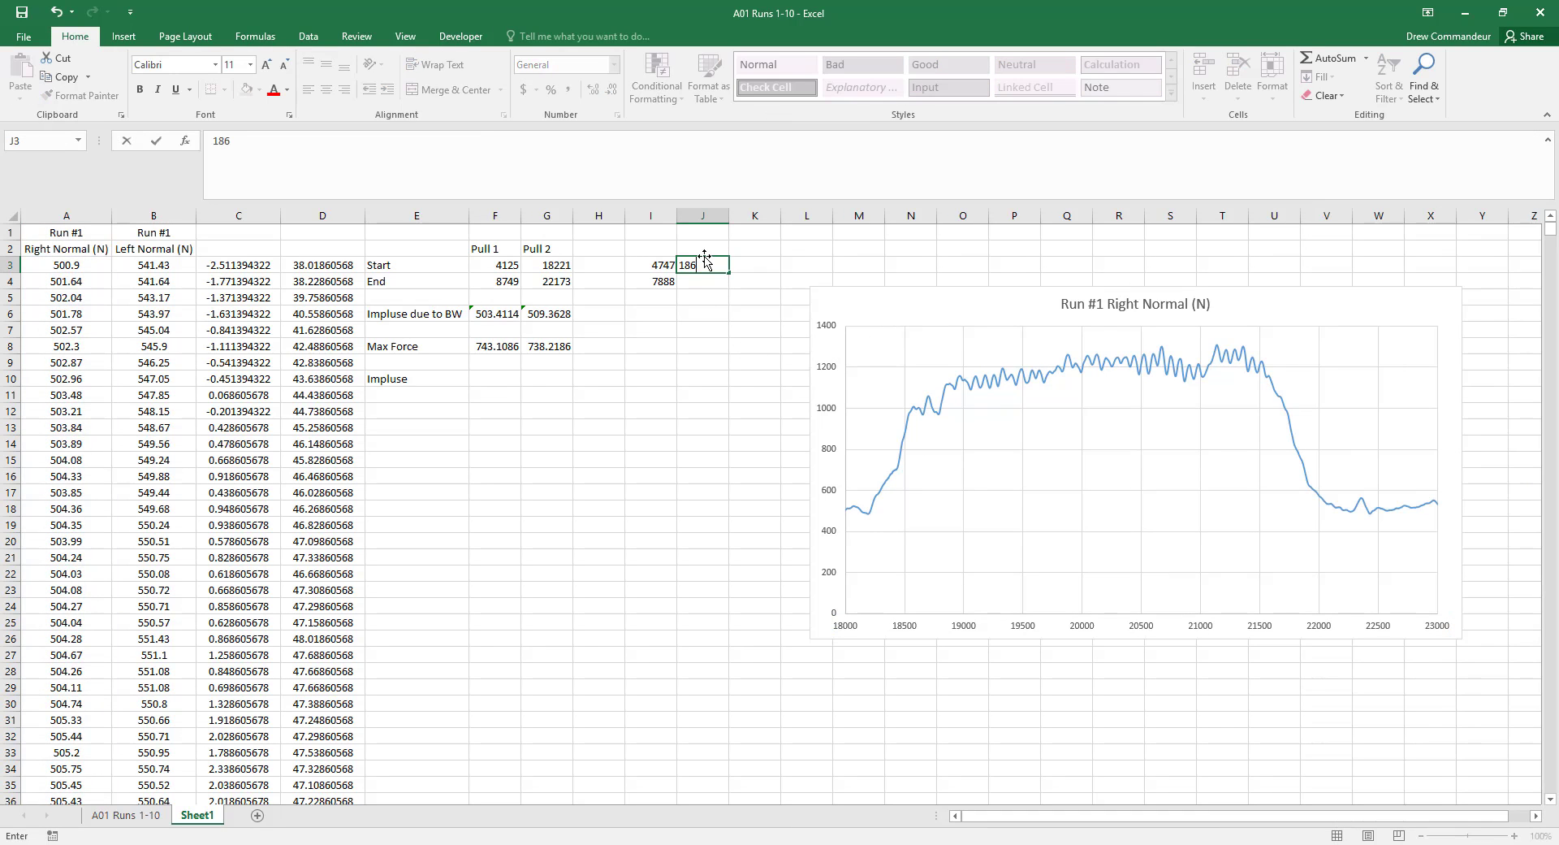
pyautogui.press('Return')
# Read the end of the second pull's plateau off the chart and enter 21597 in J4
pyautogui.click(1272, 384)
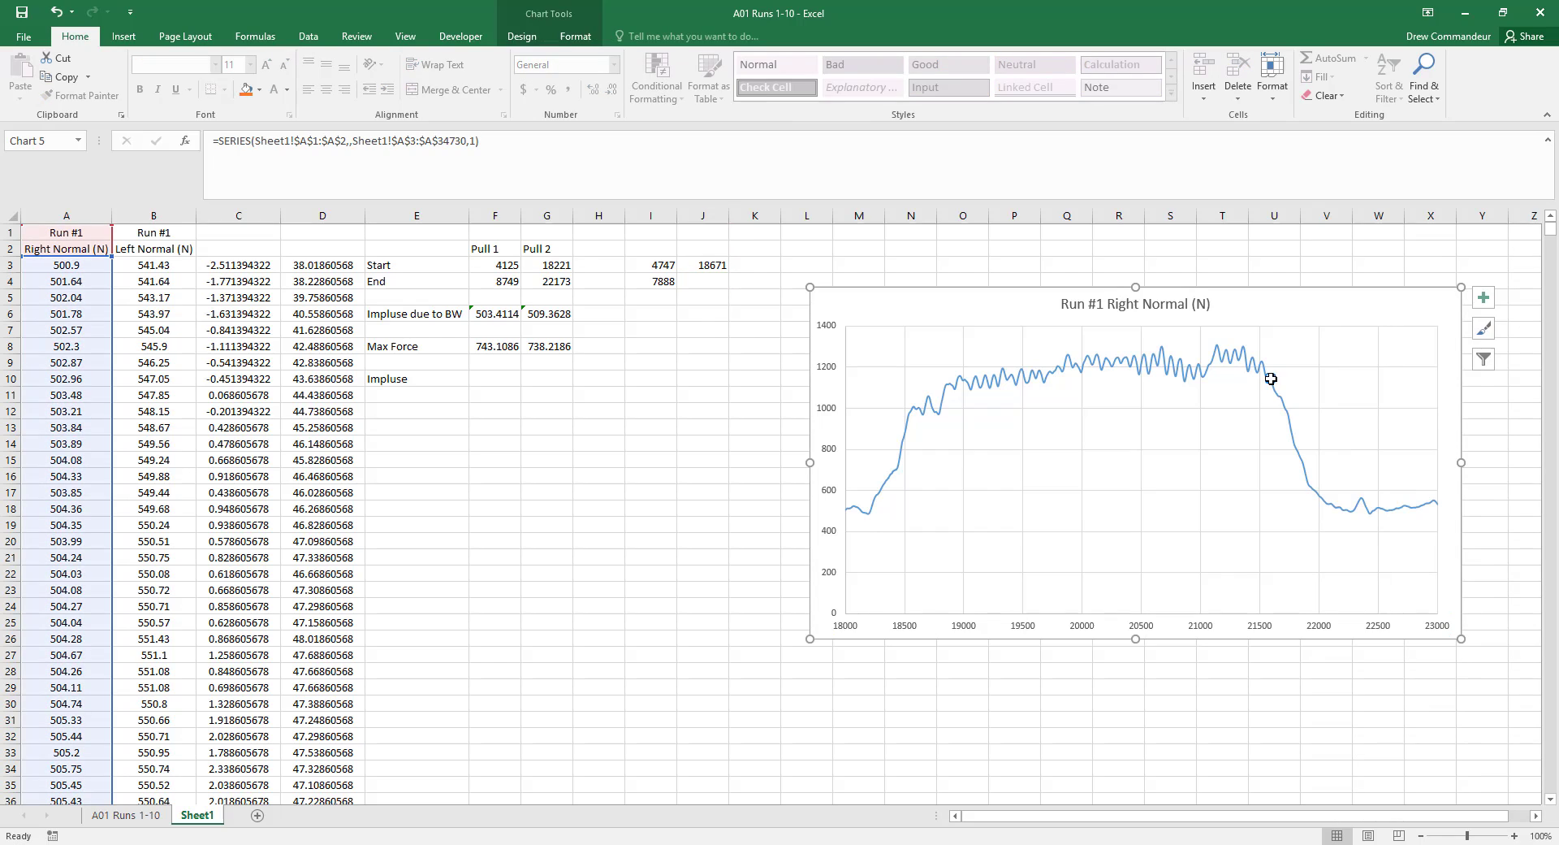
pyautogui.click(695, 282)
pyautogui.write('215')
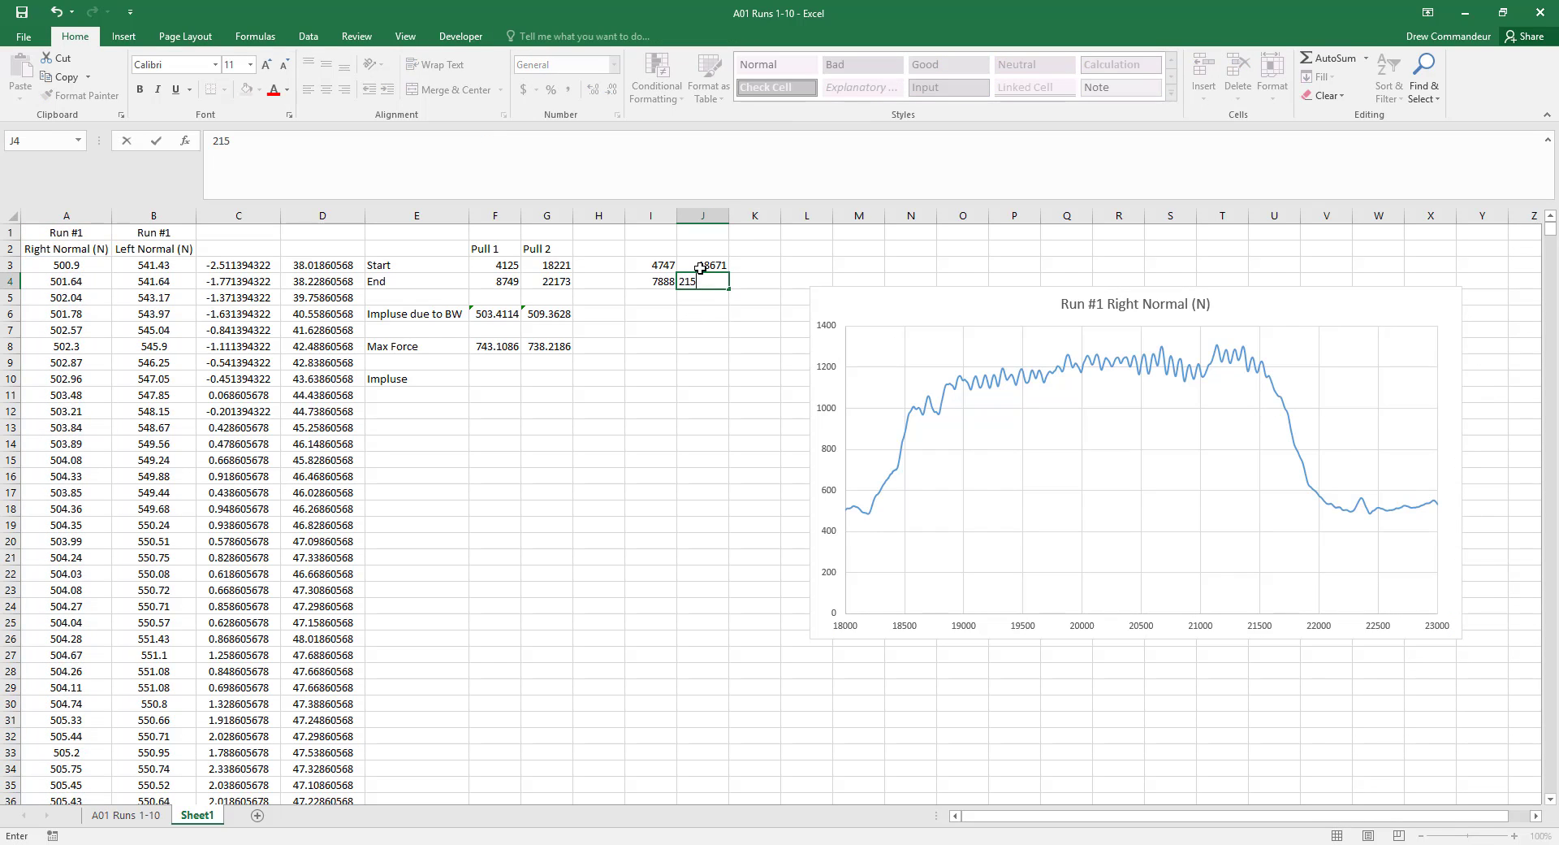
pyautogui.write('97')
pyautogui.press('Return')
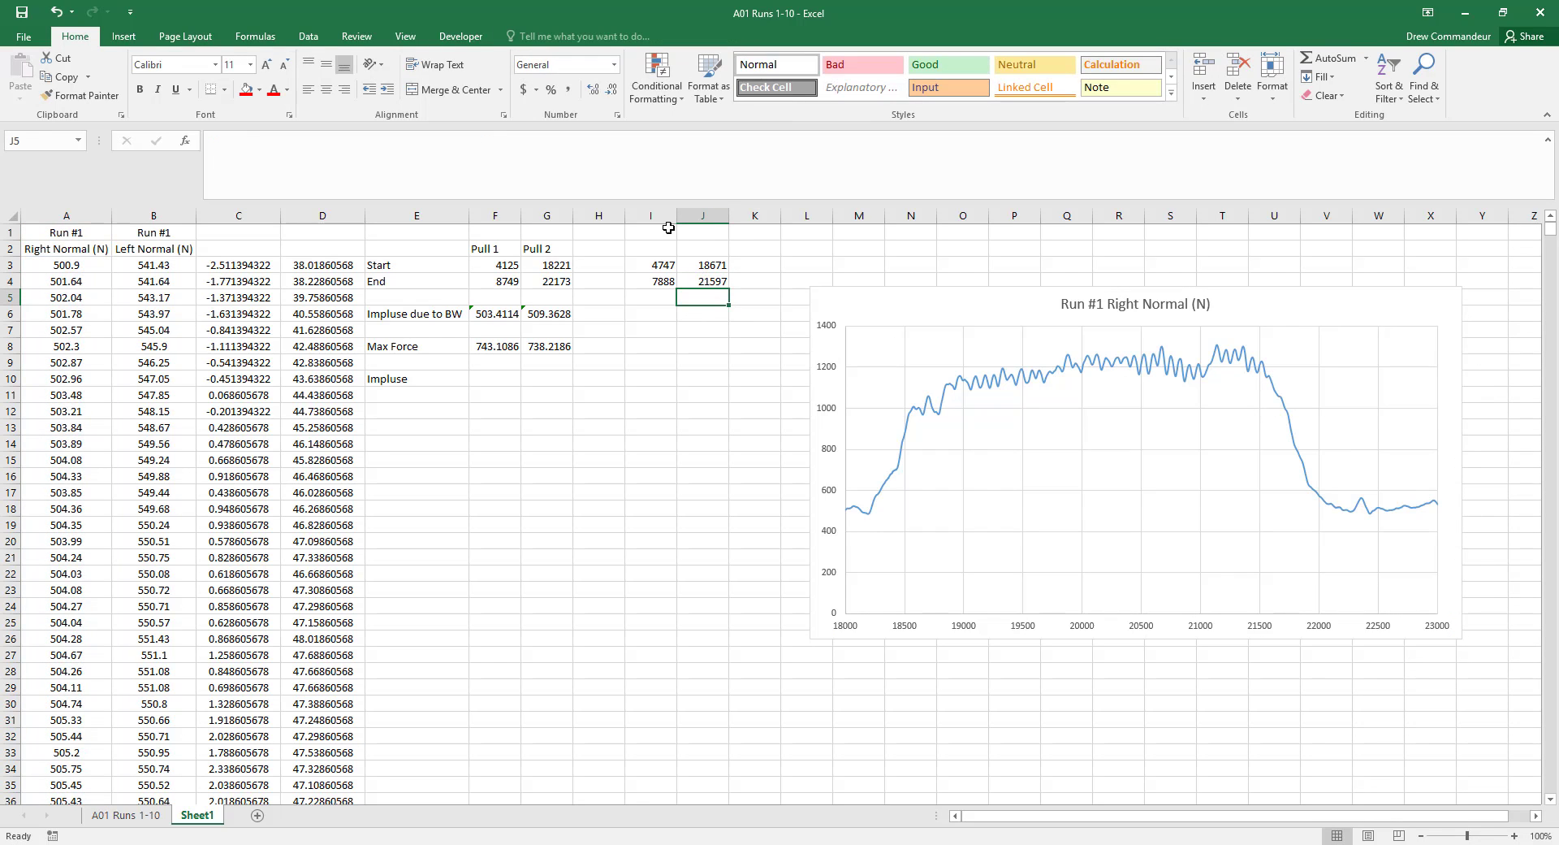
# Calculate the first plateau's length in I5 with the formula =I4-I3 and copy it to J5 for the second
pyautogui.press('Left')
pyautogui.write('=')
pyautogui.press('Up')
pyautogui.write('-')
pyautogui.press('Up')
pyautogui.press('Up')
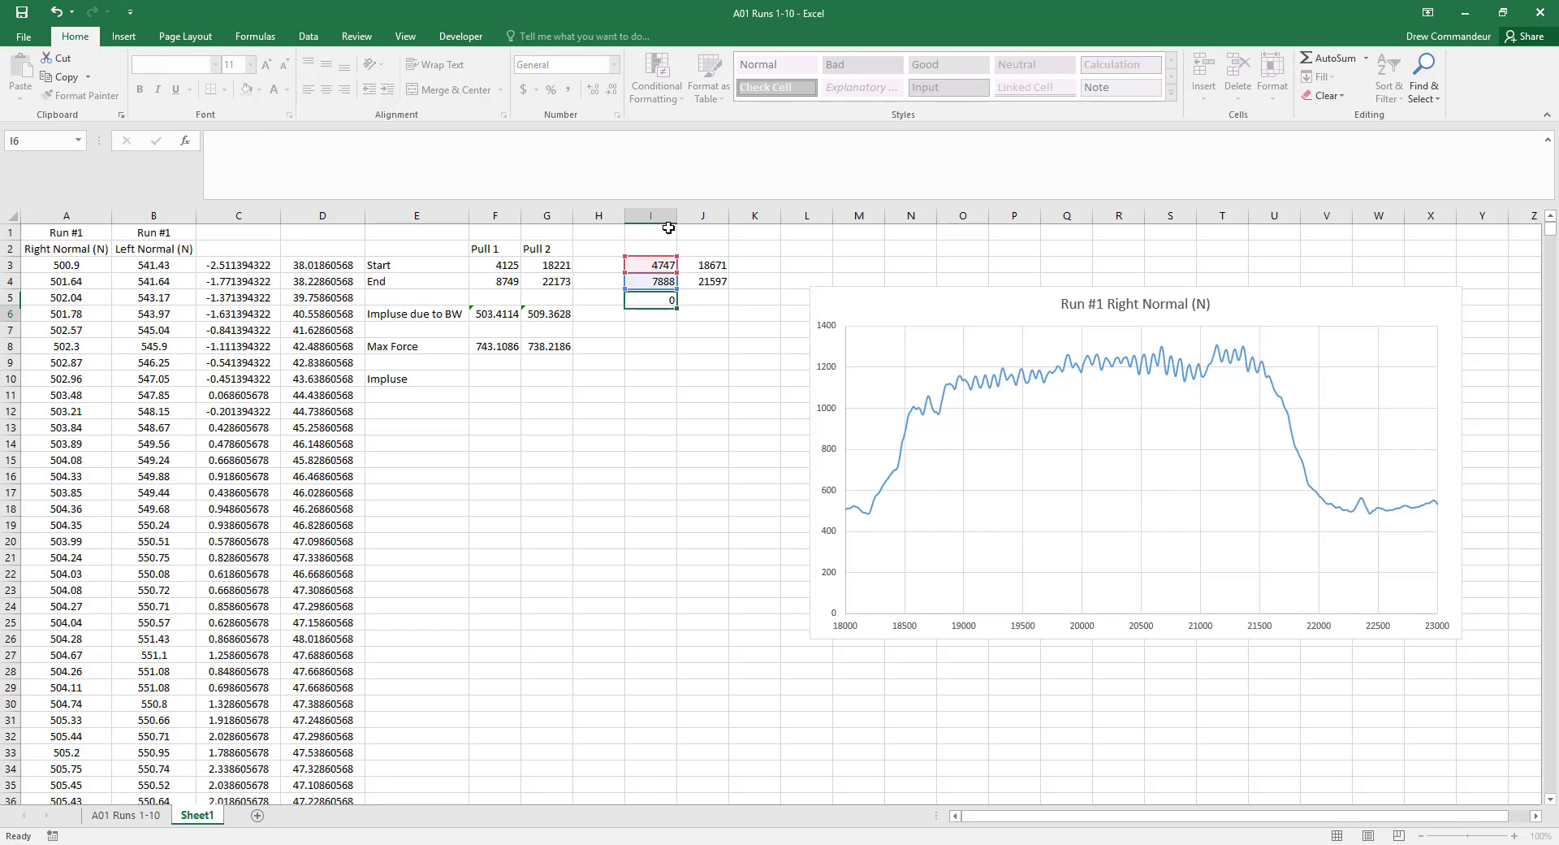
pyautogui.hotkey('ctrl', 'Return')
pyautogui.hotkey('shift', 'Right')
pyautogui.hotkey('ctrl', 'r')
pyautogui.press('Down')
pyautogui.moveTo(660, 298); pyautogui.dragTo(728, 306)
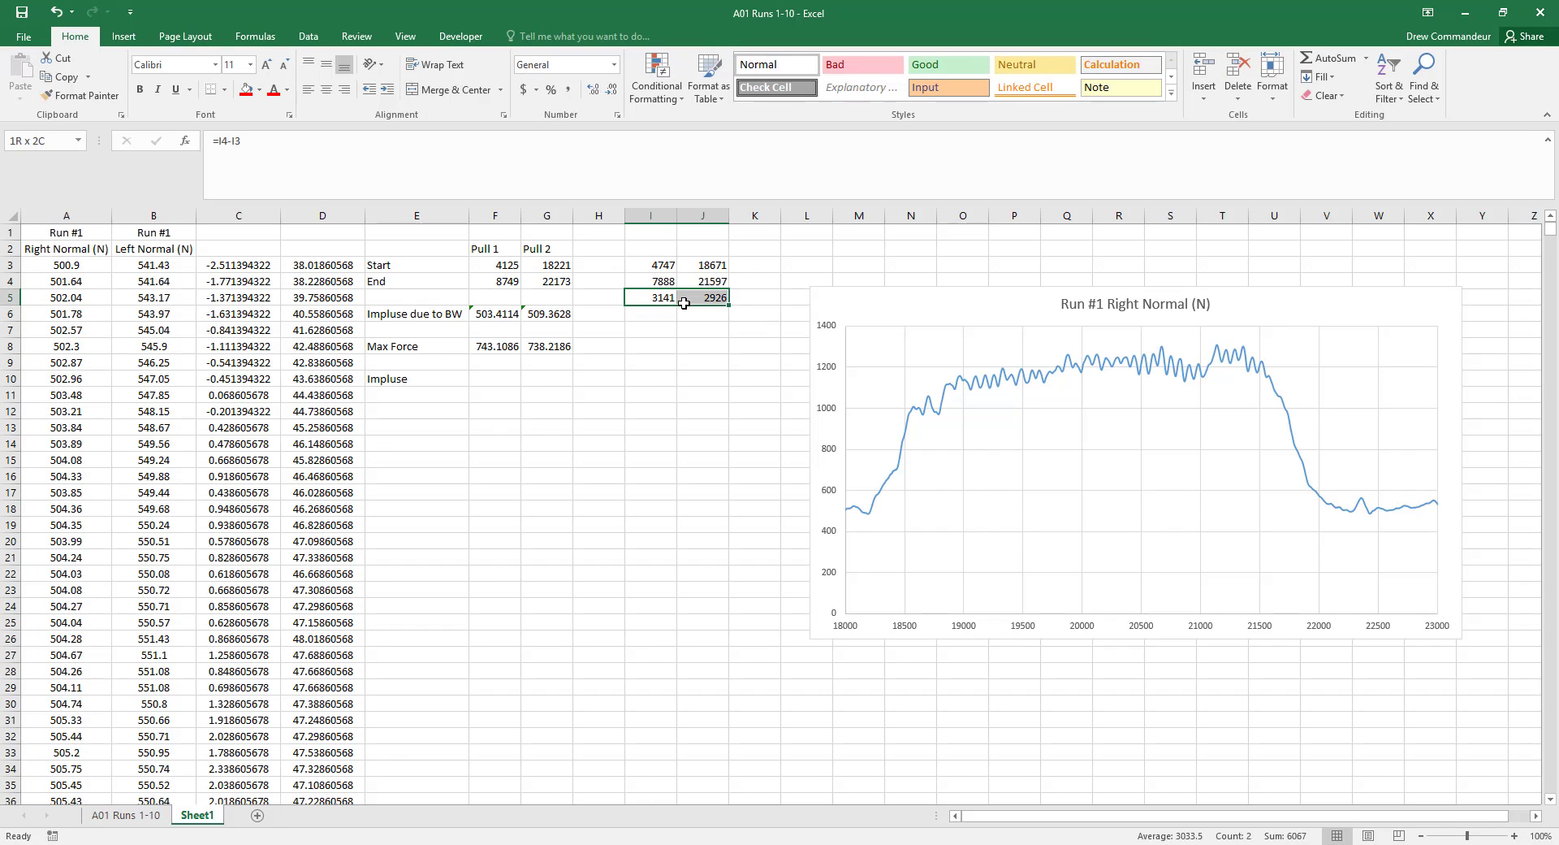
# Calculate the first pull's impulse in F10 as the sum of C4750:C6750 divided by 1000
pyautogui.click(484, 377)
pyautogui.write('=su')
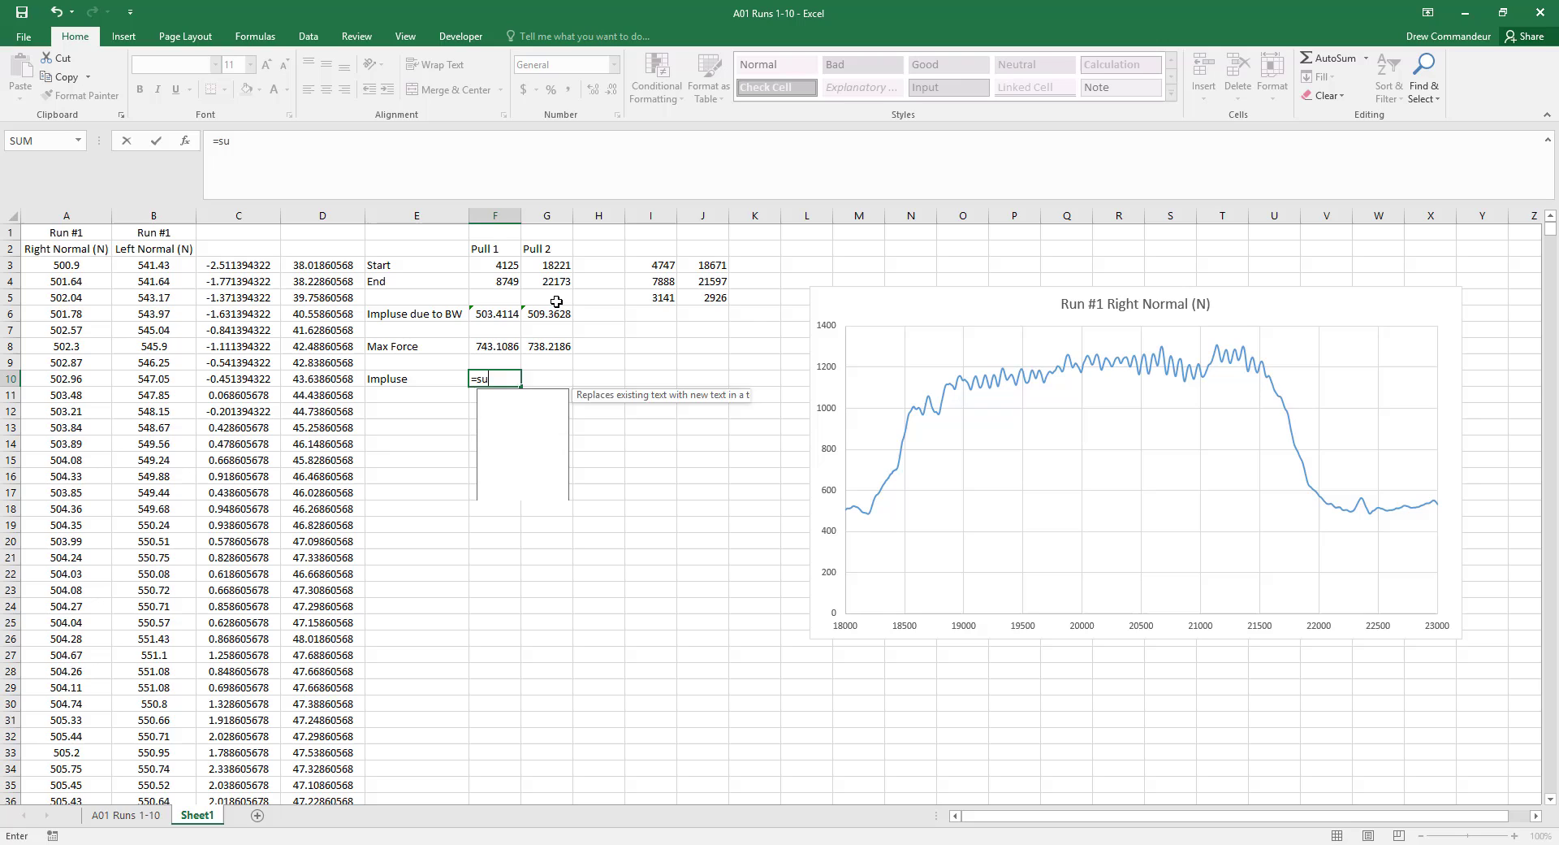
pyautogui.write('m(C4')
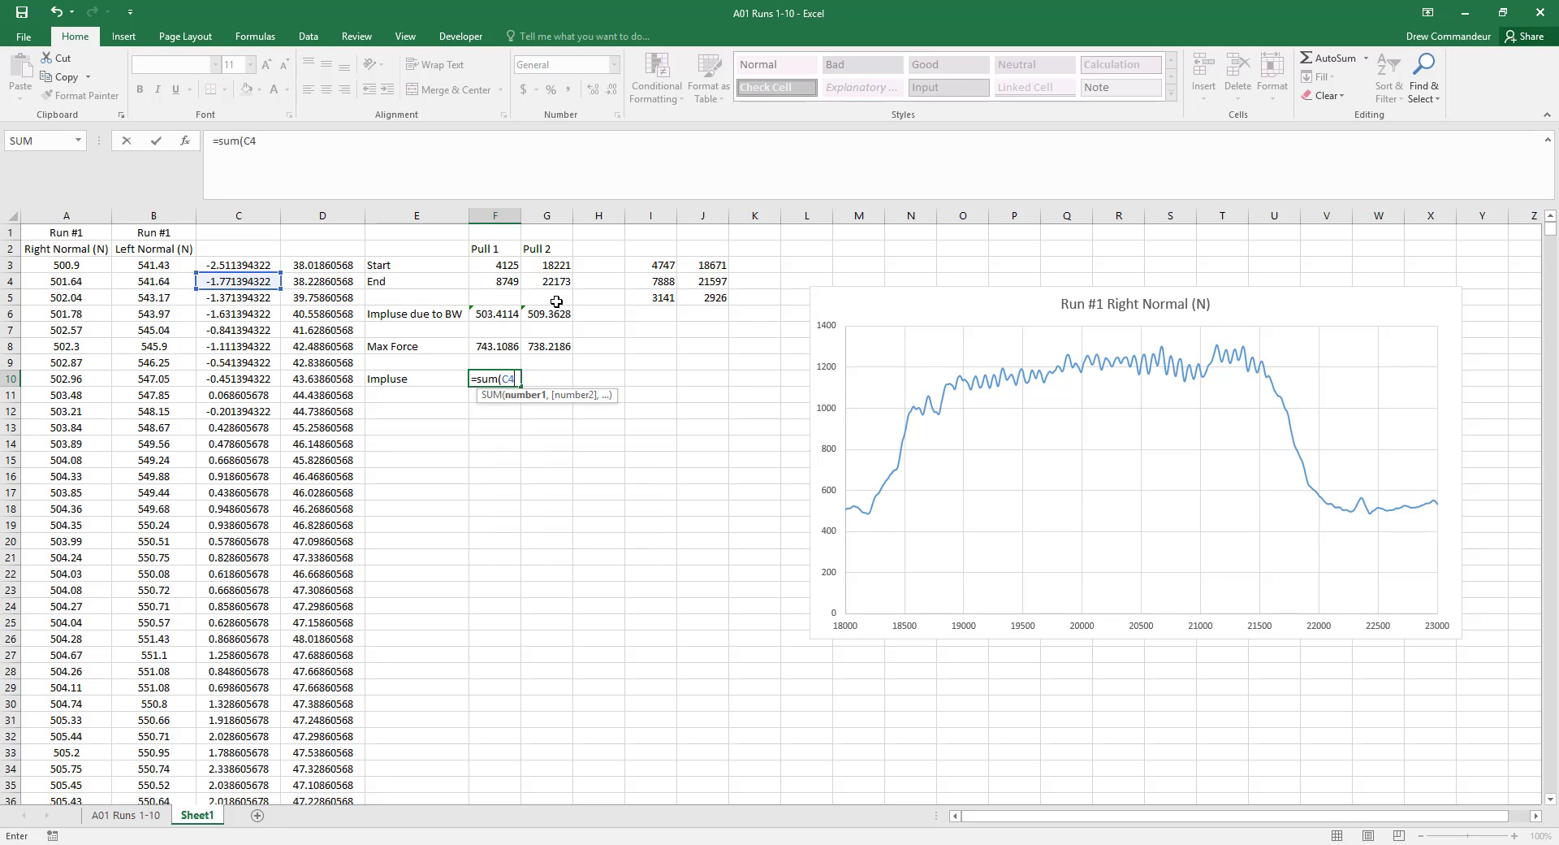
pyautogui.write('750')
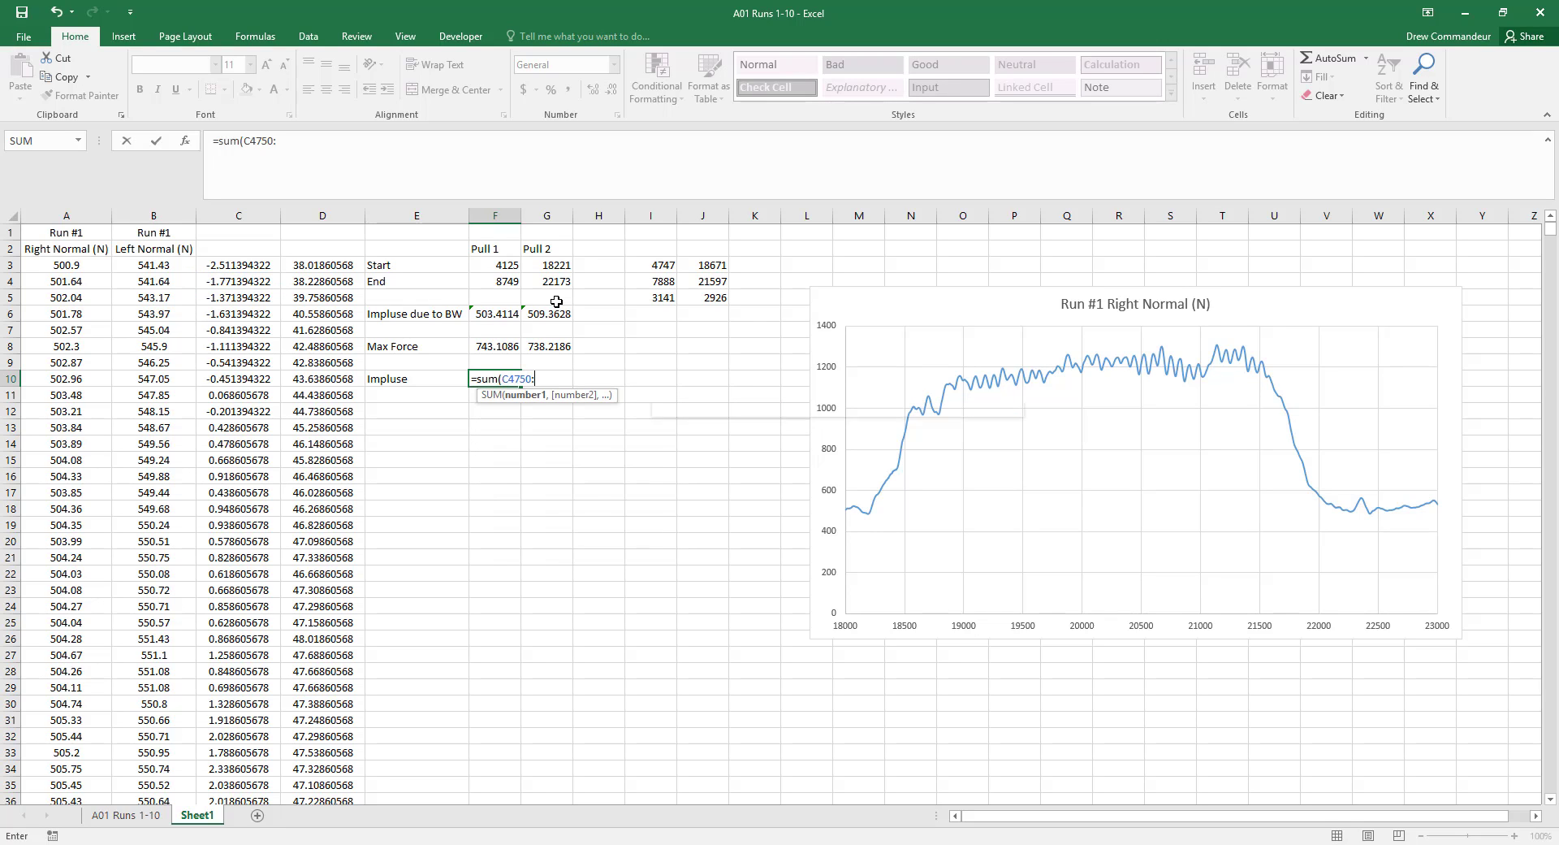
pyautogui.write(':C6750')
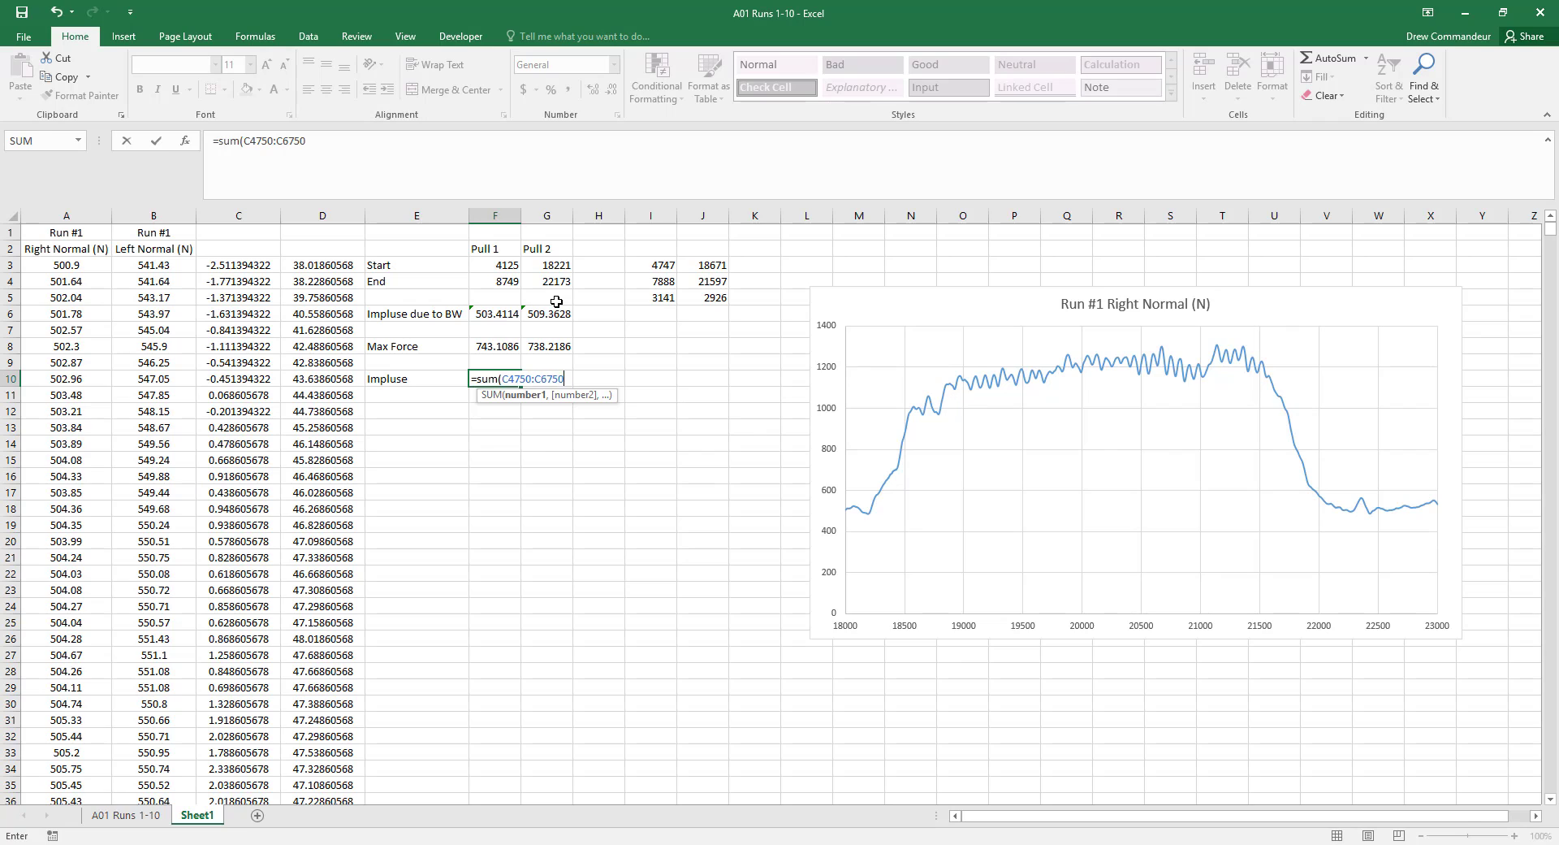
pyautogui.write(')')
pyautogui.press('Return')
pyautogui.press('Up')
pyautogui.click(223, 143)
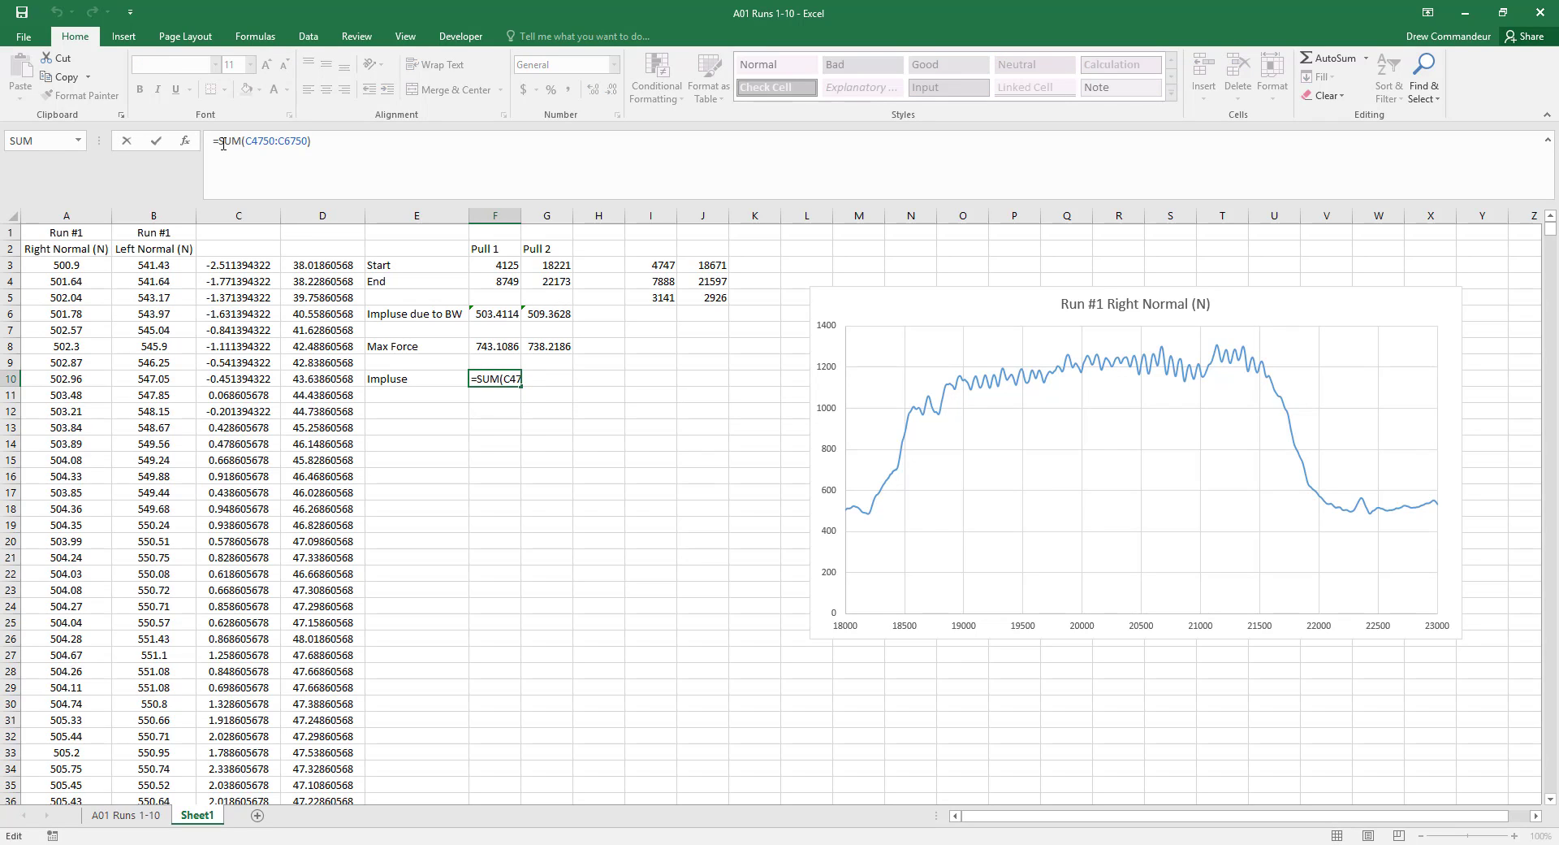
pyautogui.press('Tab')
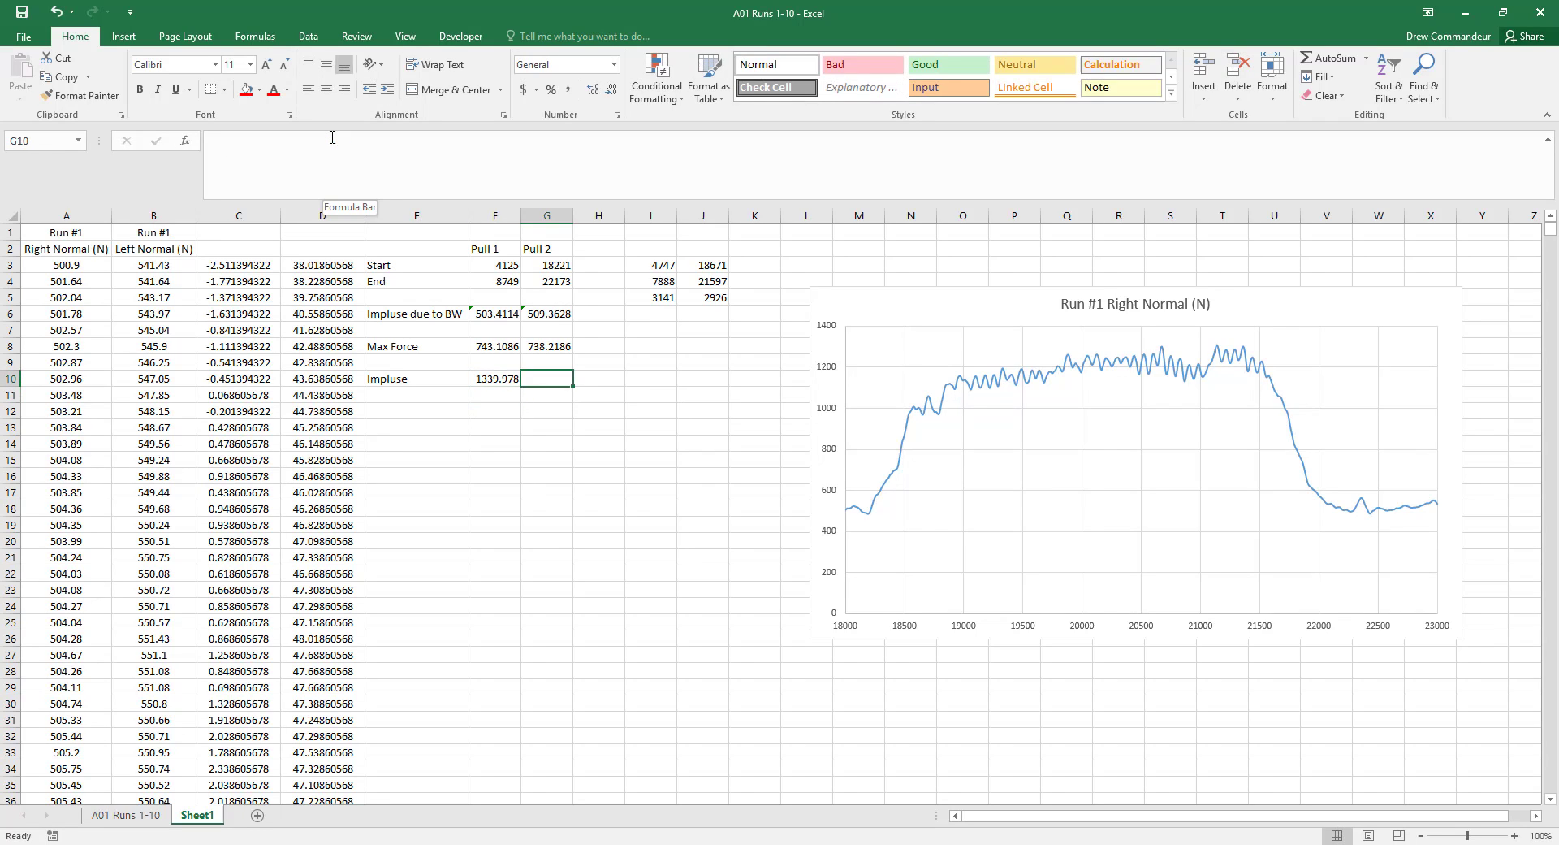
# Sum the second pull's plateau forces in G10 with the formula =SUM(D18675:D20675)
pyautogui.write('=sum(D')
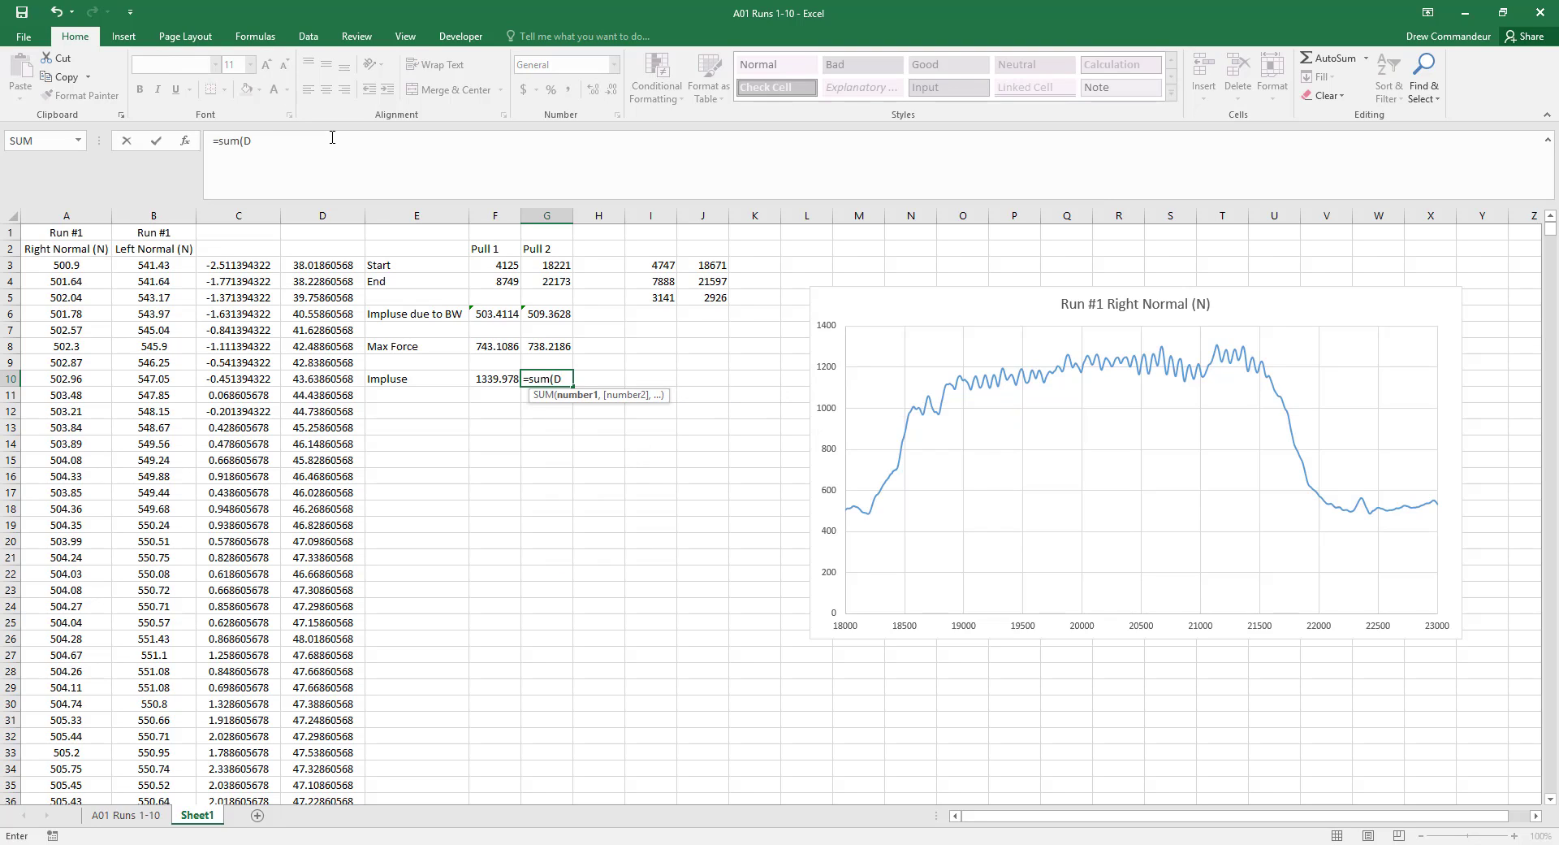
pyautogui.write('18675:D')
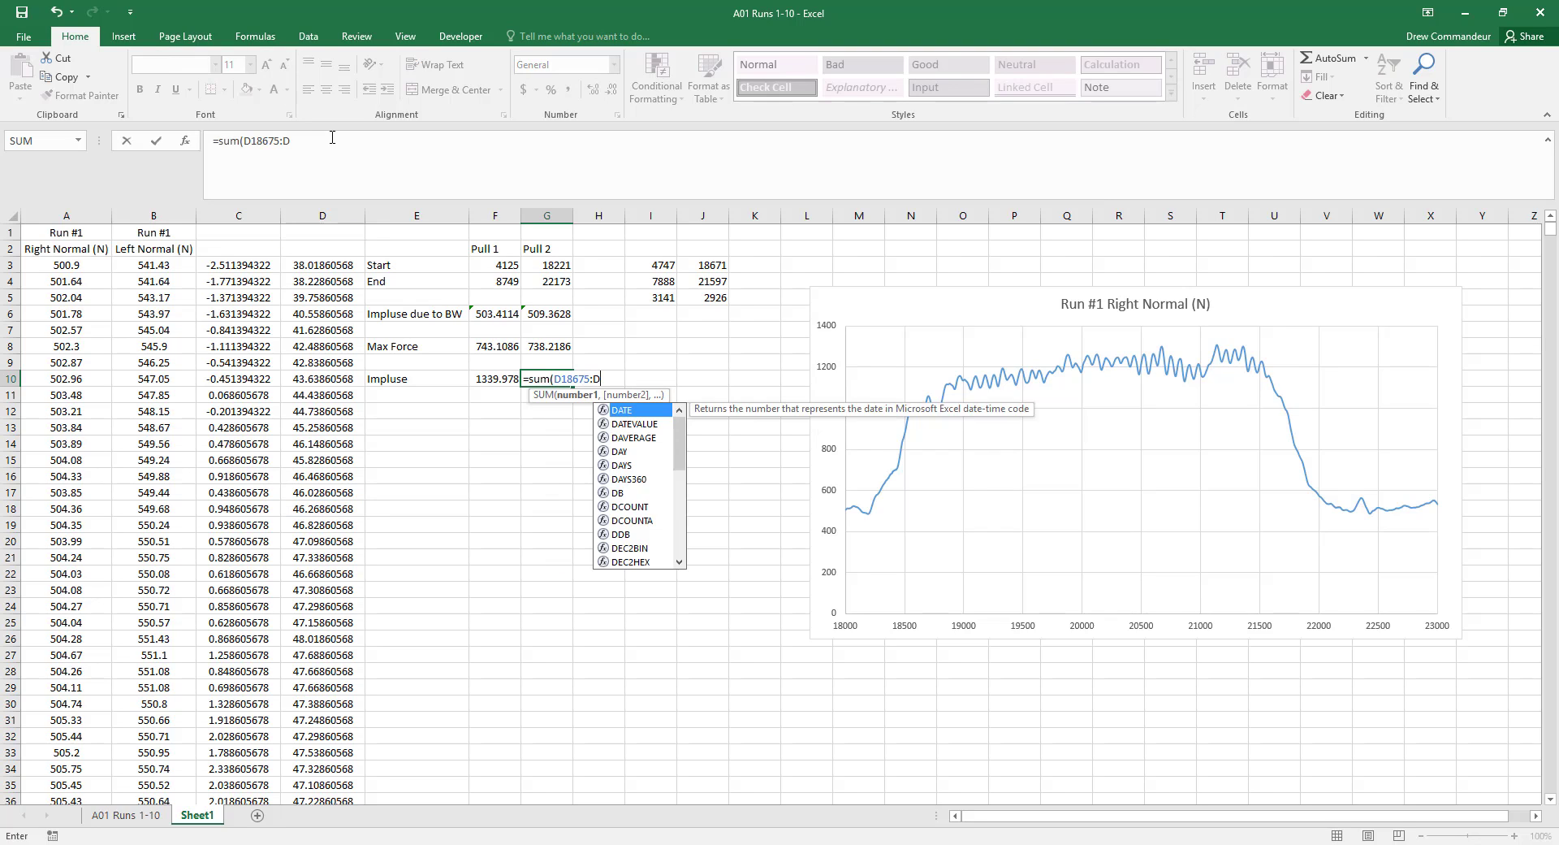
pyautogui.write('20675)')
pyautogui.press('Return')
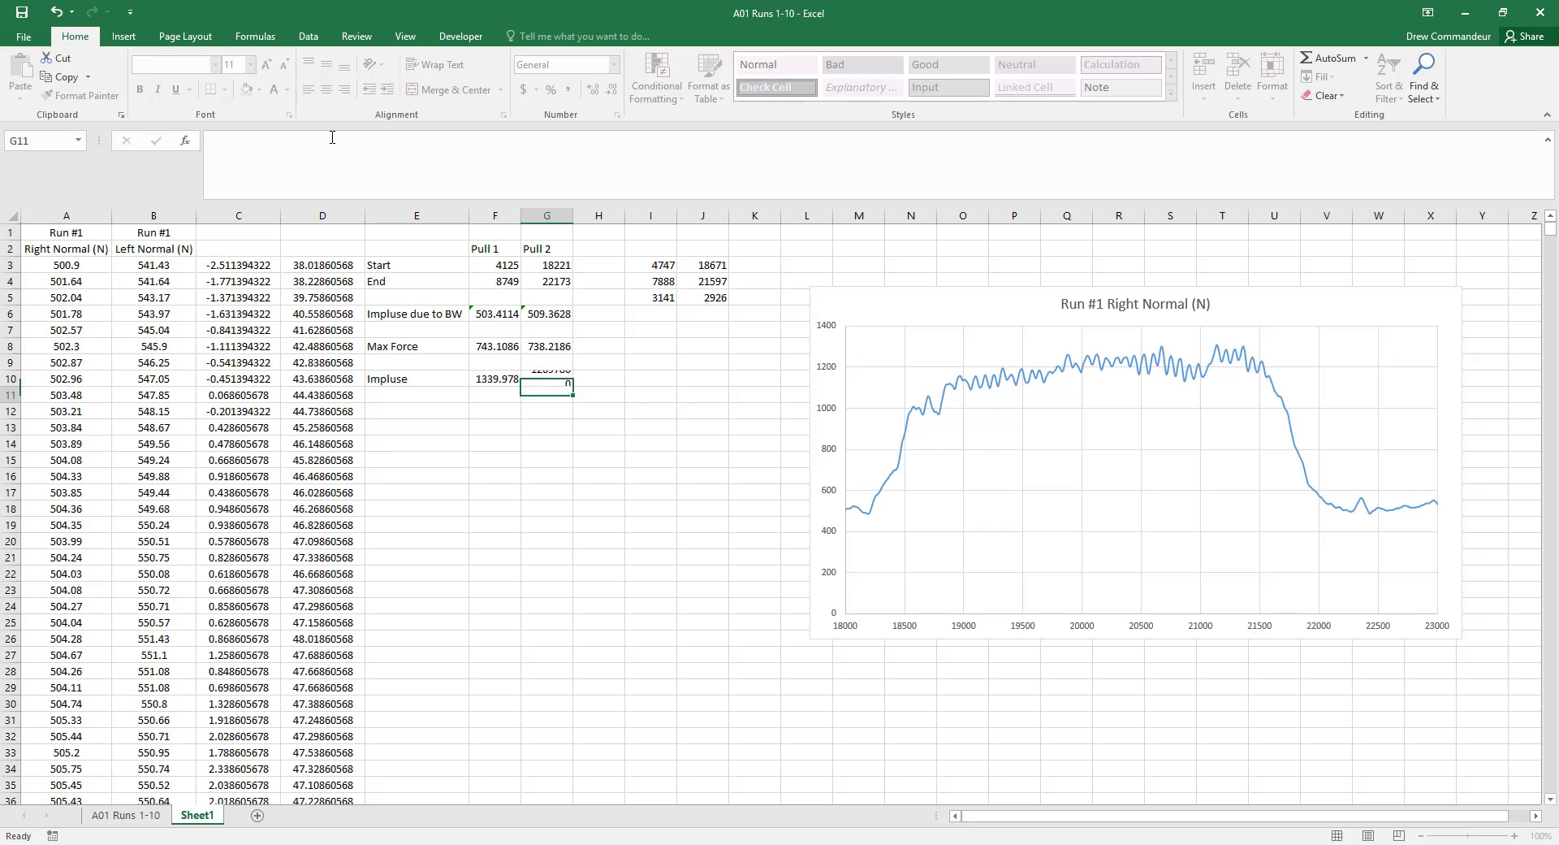
# Extend the second pull's impulse formula in G10 to divide the sum by 1000, enclosing the sum in parentheses
pyautogui.press('Up')
pyautogui.click(332, 140)
pyautogui.write('/1000')
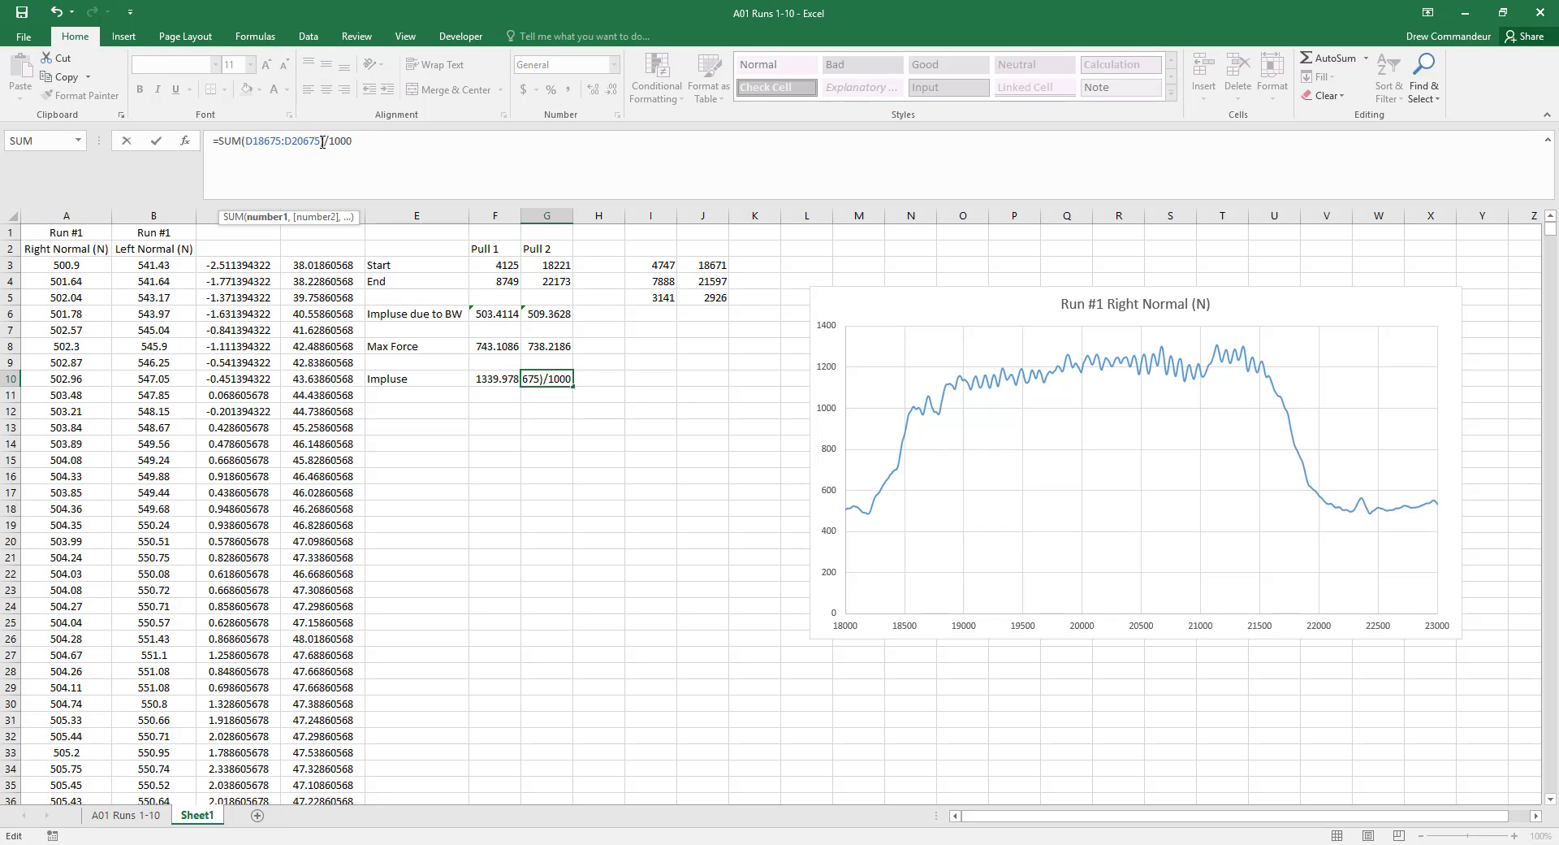
pyautogui.click(325, 140)
pyautogui.write(')')
pyautogui.press('Home')
pyautogui.press('Right')
pyautogui.write('(')
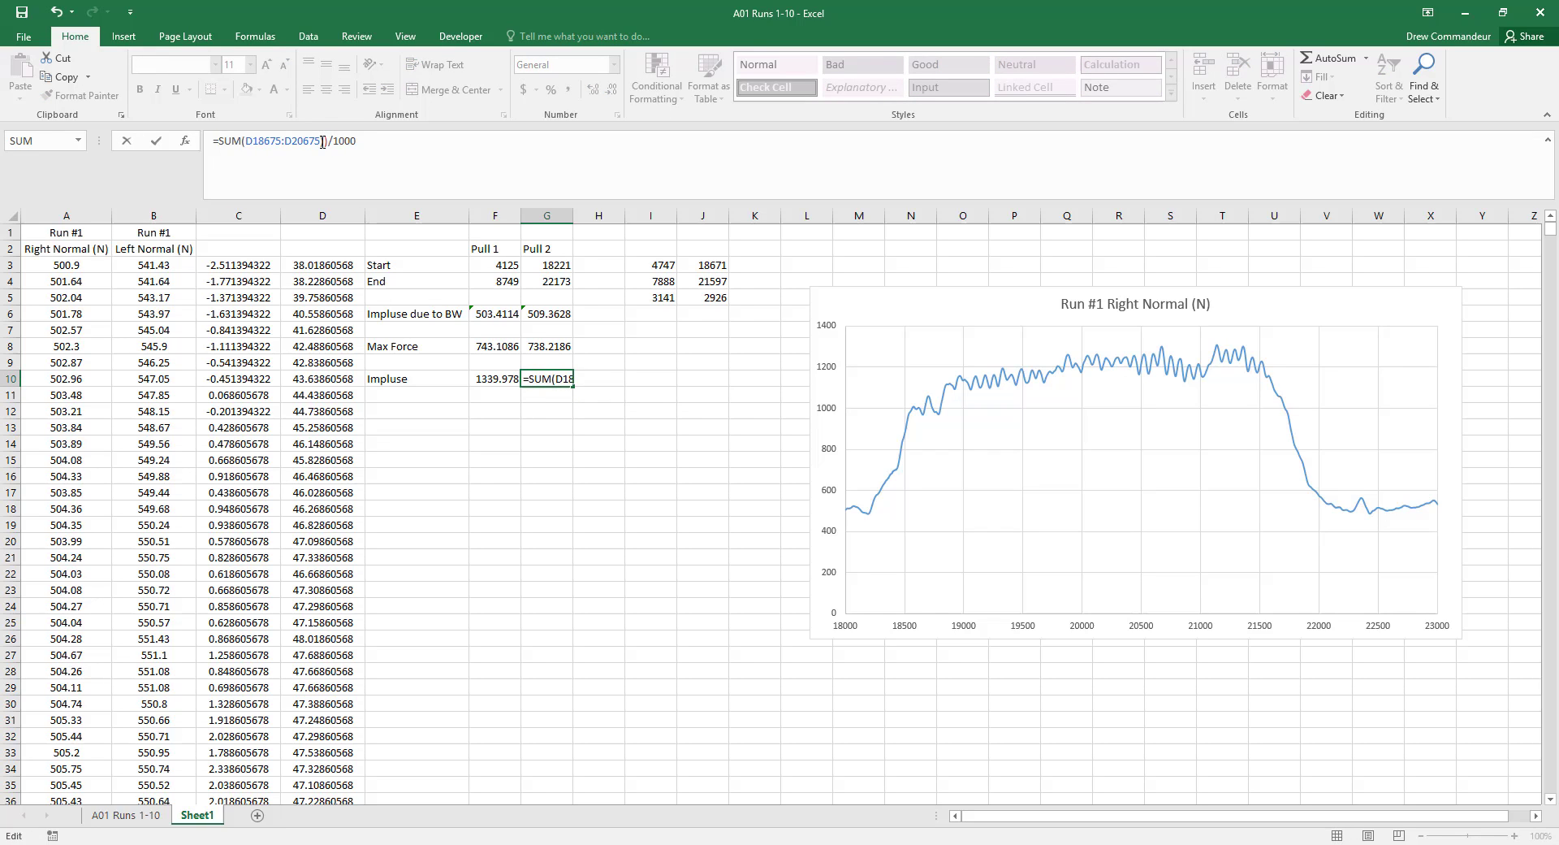